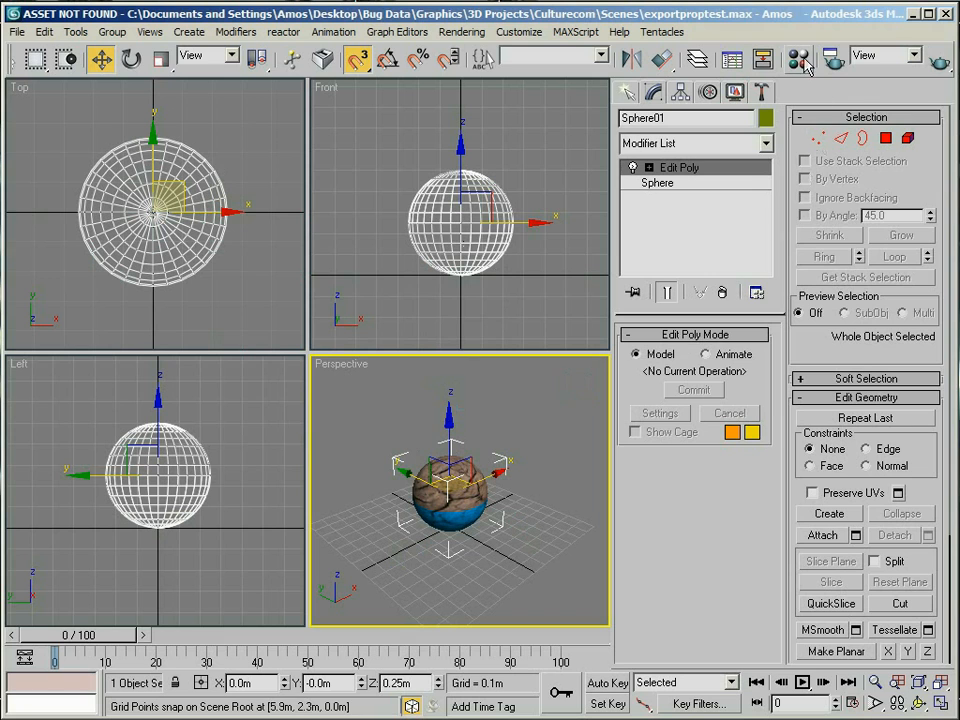
# - Open the Ball multi/sub-object material in the Material Editor and go into its Ball_Top [0] sub-material
pyautogui.click(800, 60)
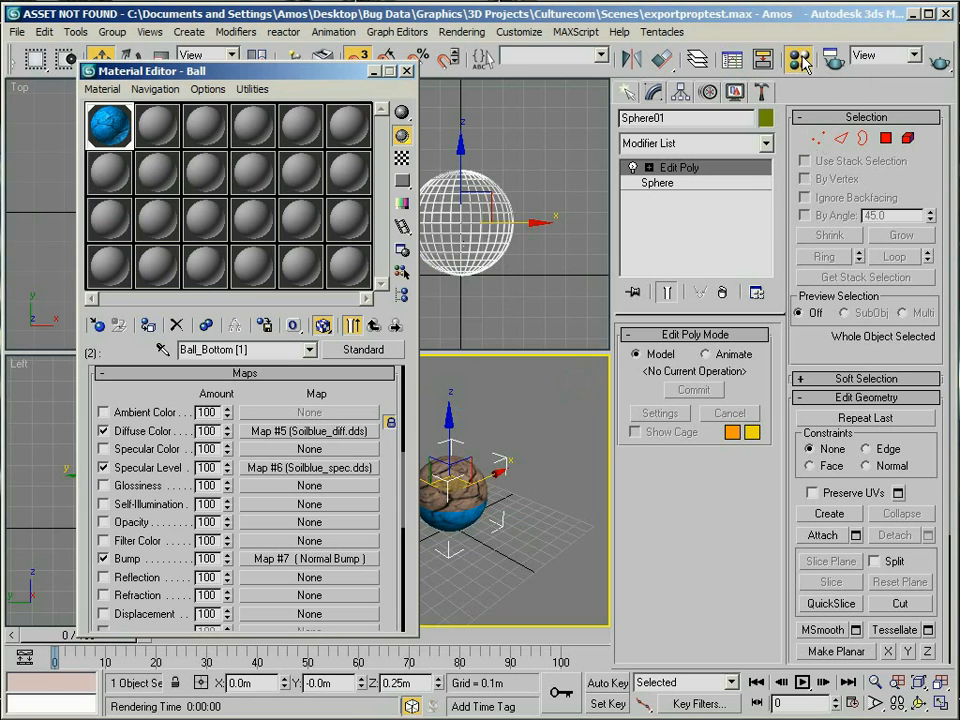
pyautogui.moveTo(287, 82); pyautogui.dragTo(247, 83)
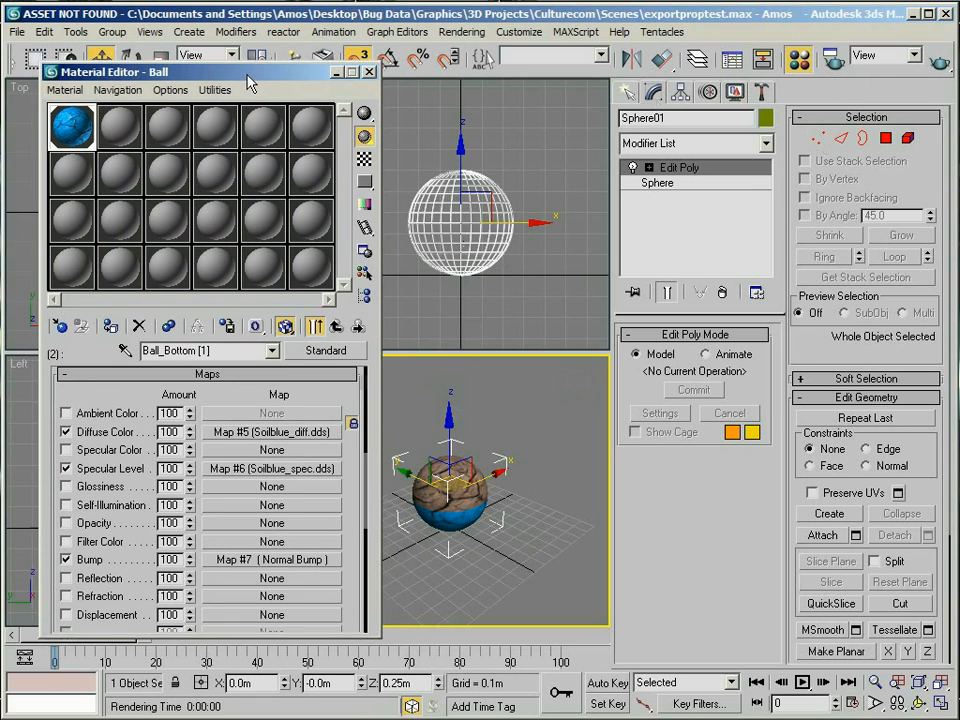
pyautogui.click(334, 326)
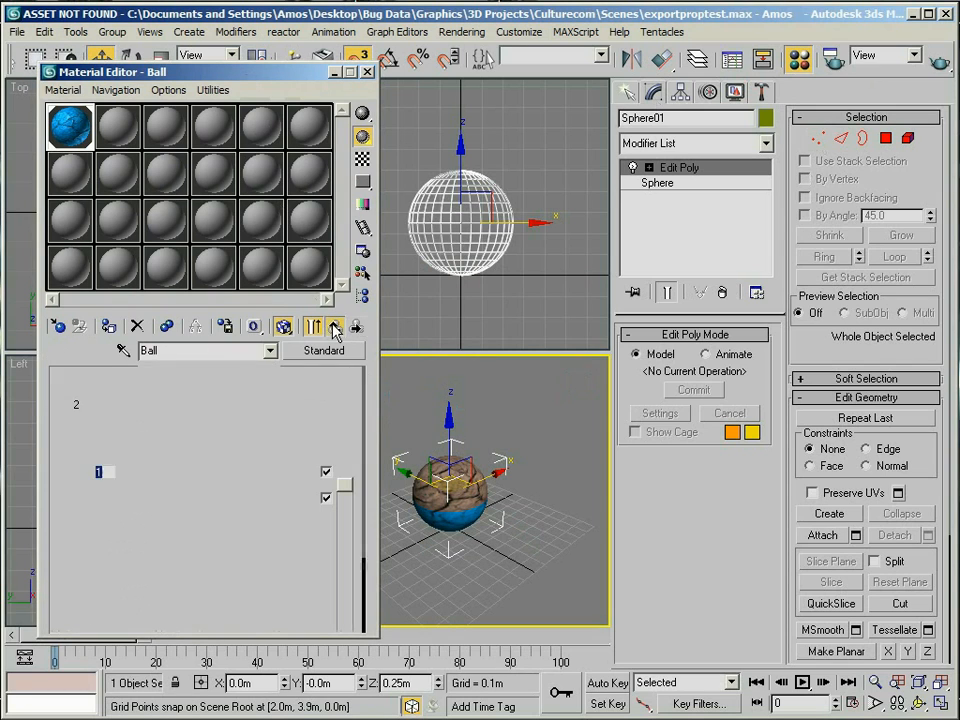
pyautogui.click(73, 131)
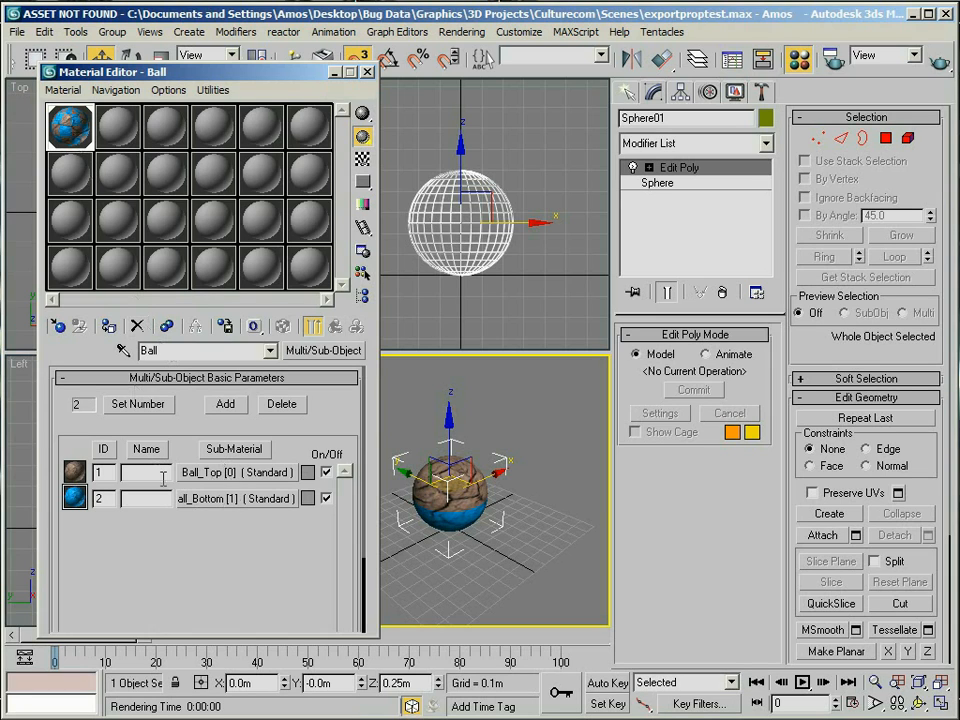
pyautogui.click(228, 487)
pyautogui.moveTo(211, 350); pyautogui.dragTo(122, 348)
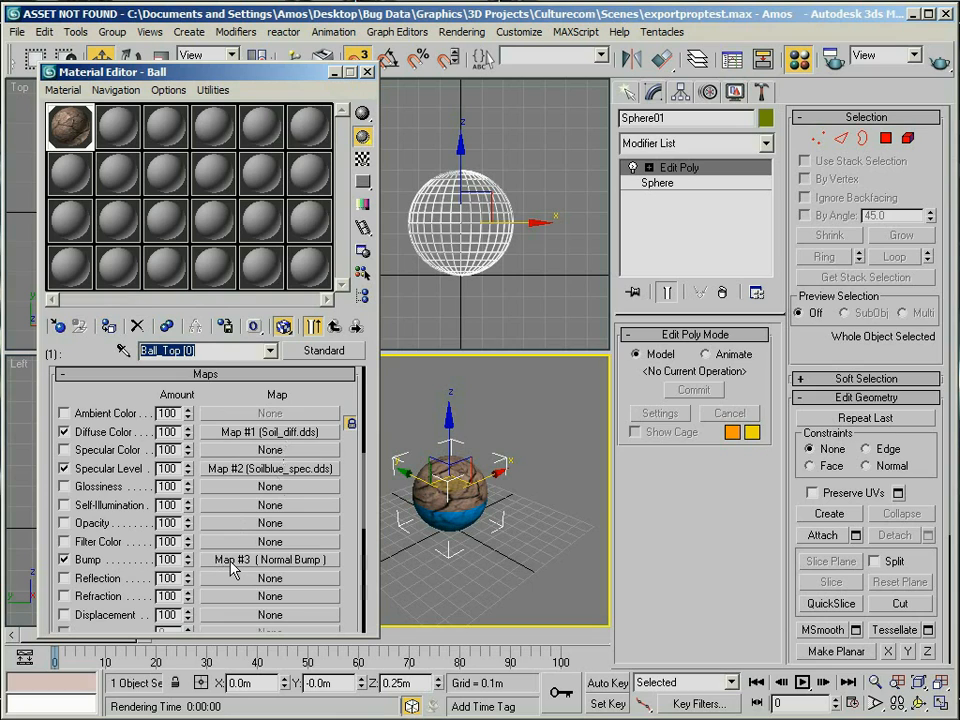
# - Replace the Normal Bump map in Ball_Top's Bump slot with an instance of its nested Soilblue_norm.dds bitmap
pyautogui.click(283, 560)
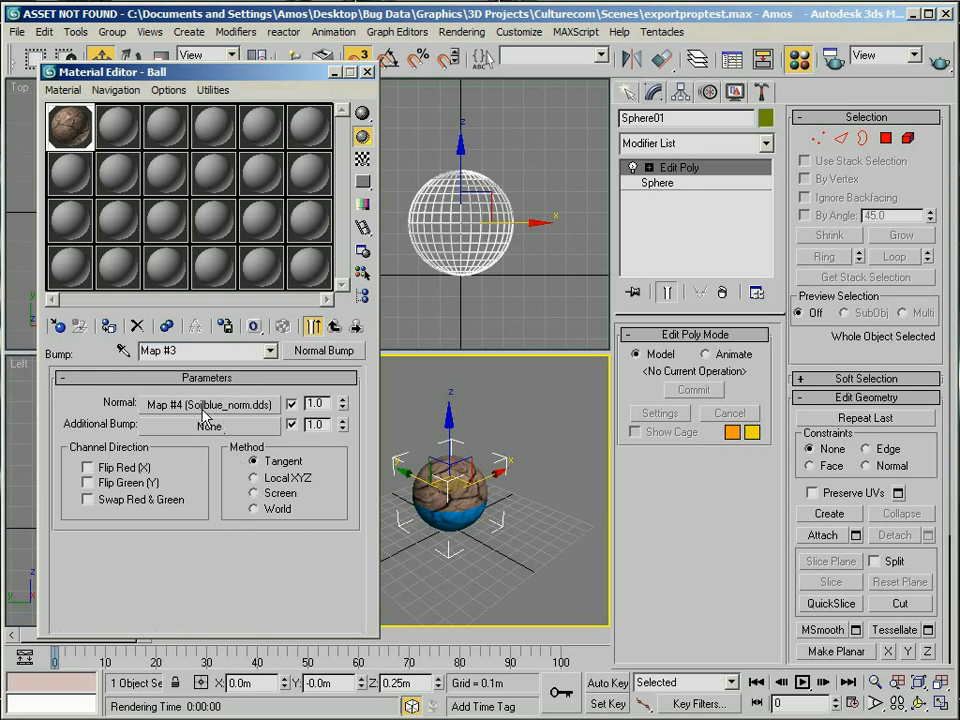
pyautogui.moveTo(205, 413); pyautogui.dragTo(330, 358)
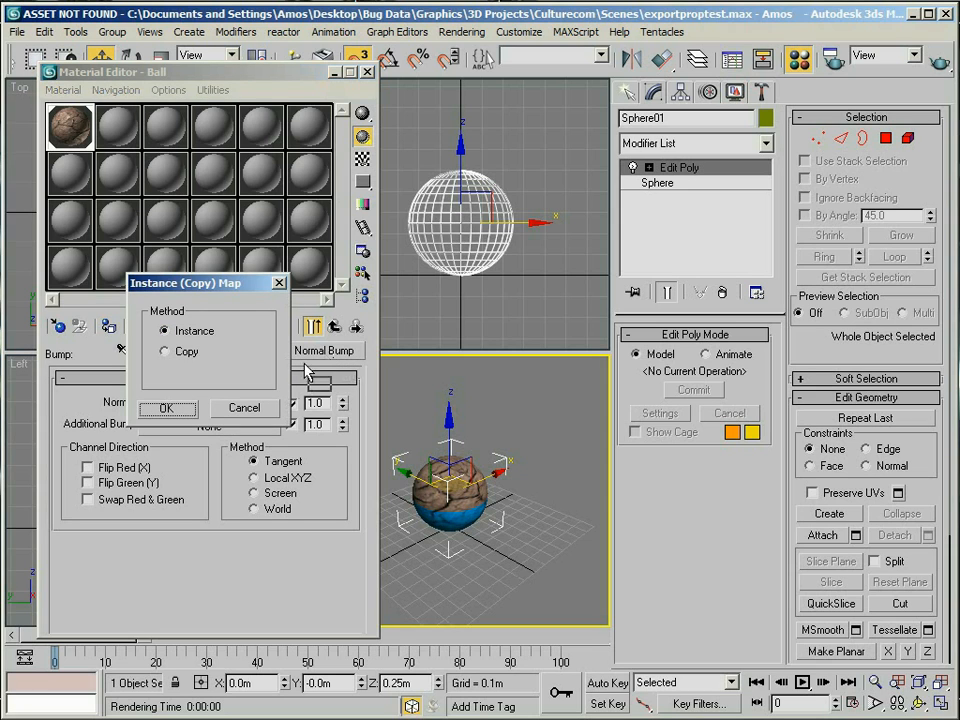
pyautogui.click(166, 409)
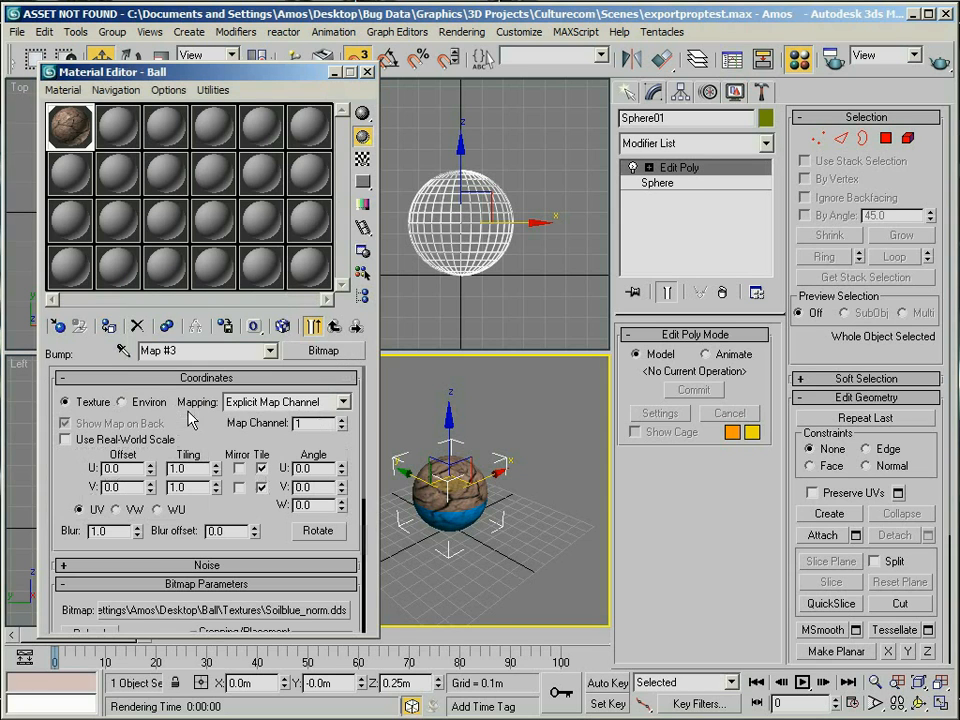
pyautogui.click(334, 330)
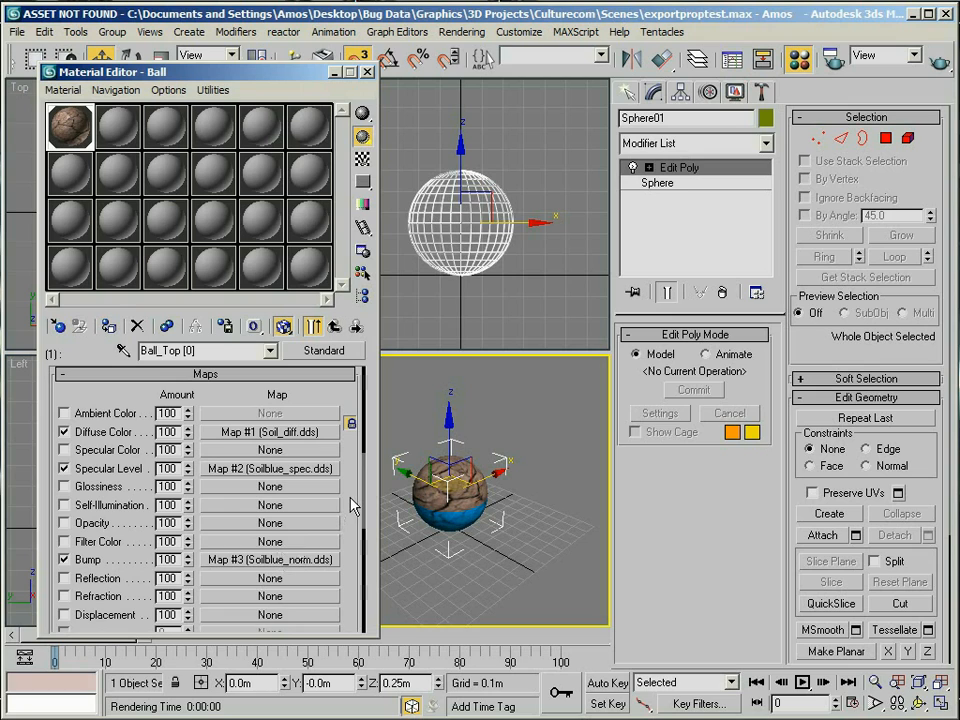
# - Replace the Normal Bump map in the Ball_Bottom [1] sub-material's Bump slot with an instance of its nested Soilblue_norm.dds bitmap
pyautogui.click(356, 327)
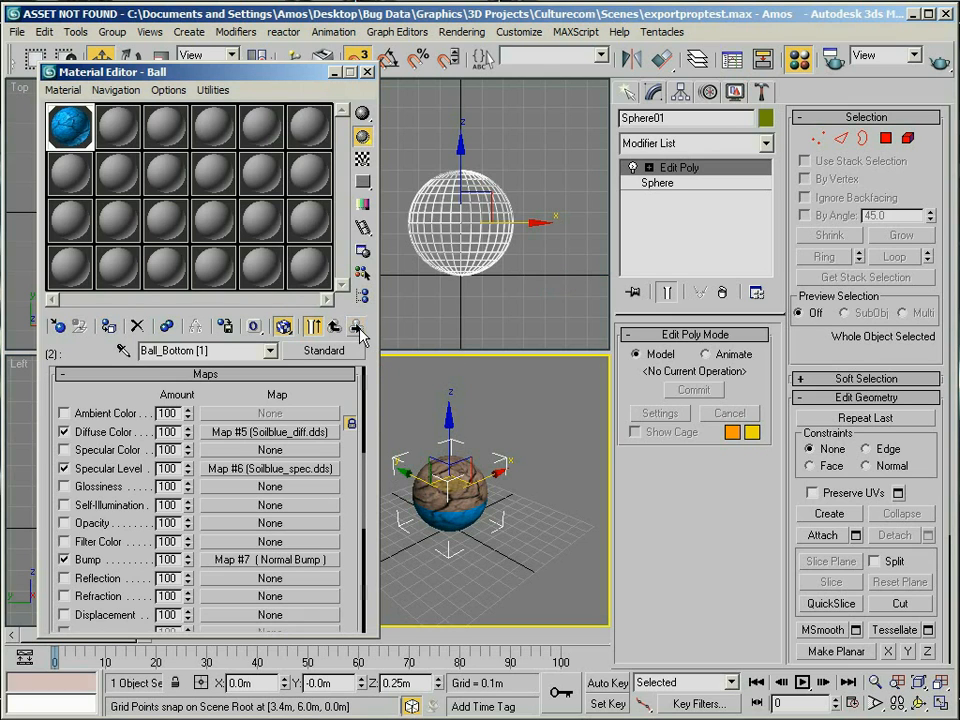
pyautogui.click(284, 560)
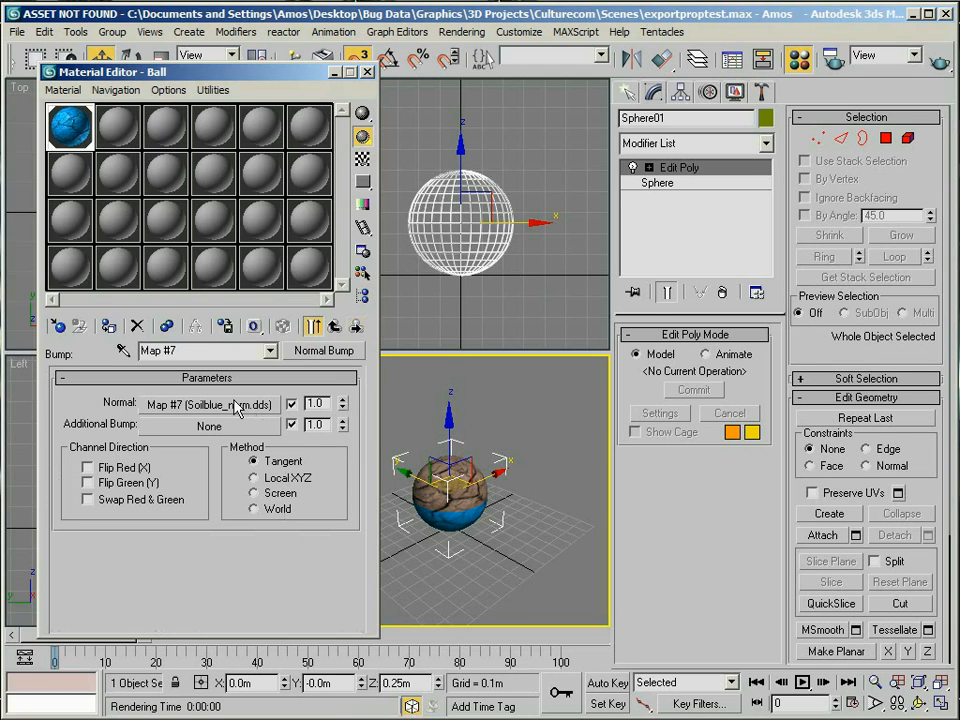
pyautogui.moveTo(215, 404); pyautogui.dragTo(255, 270)
pyautogui.click(170, 408)
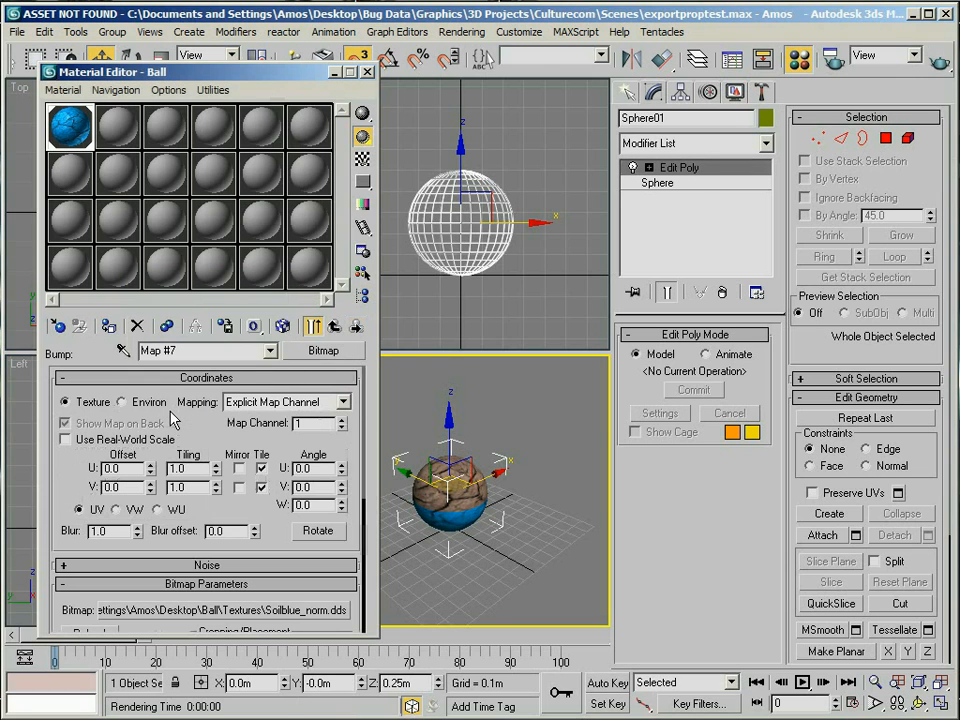
pyautogui.click(337, 328)
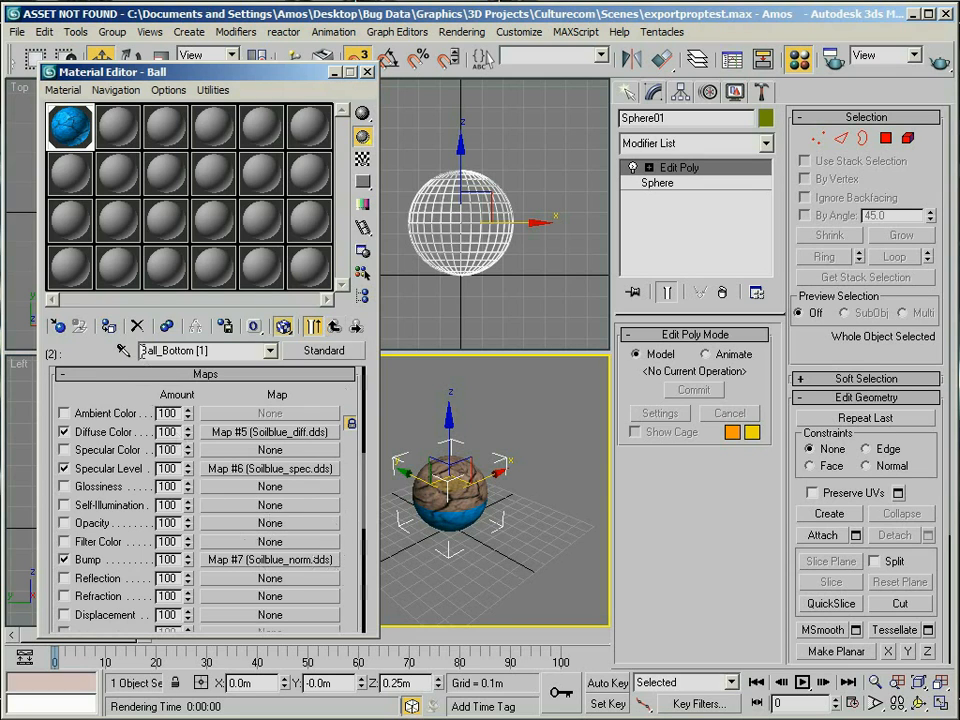
# - Check the Ball_Bottom [1] material name, return to the parent Ball material and close the Material Editor
pyautogui.moveTo(142, 350); pyautogui.dragTo(208, 352)
pyautogui.click(230, 355)
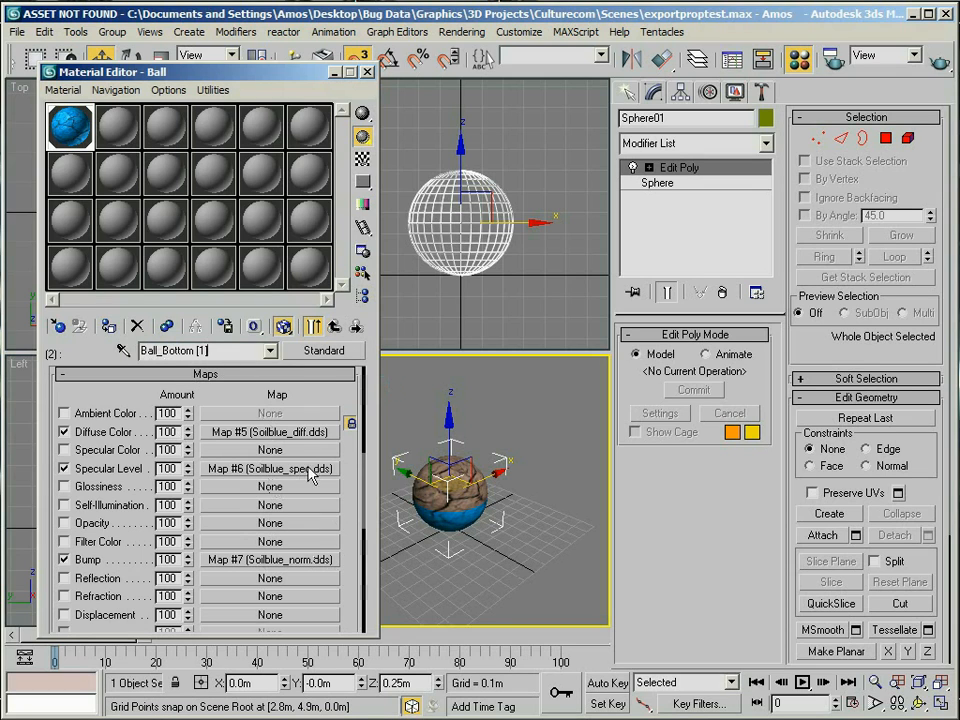
pyautogui.click(334, 326)
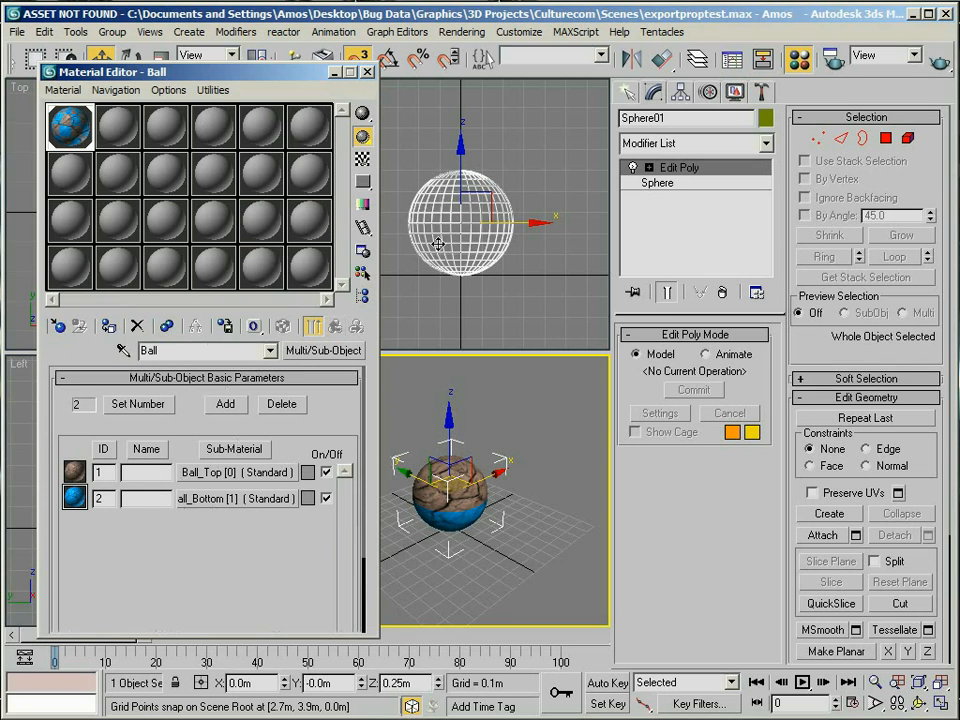
pyautogui.click(367, 72)
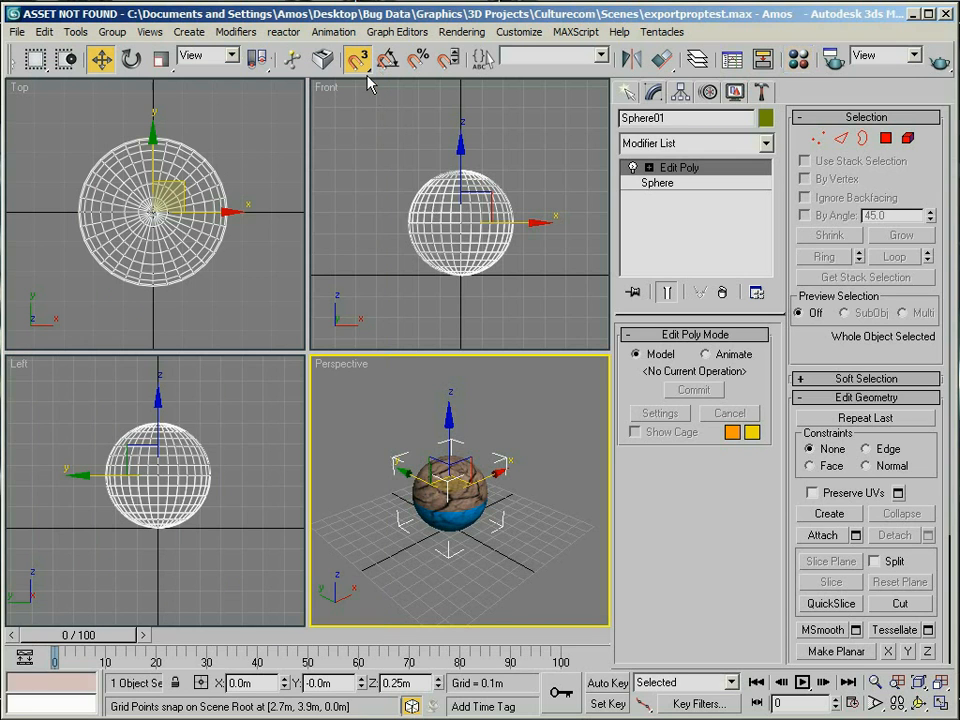
# - Create a vertical bone in the Front view, running from the grid origin at the sphere's base to its top
pyautogui.scroll(5, 470, 500)
pyautogui.keyDown('alt'); pyautogui.moveTo(474, 483); pyautogui.dragTo(483, 540, button='middle'); pyautogui.keyUp('alt')
pyautogui.moveTo(393, 368)
pyautogui.keyDown('alt'); pyautogui.mouseDown(button='middle')
pyautogui.moveTo(340, 350)
pyautogui.moveTo(385, 358)
pyautogui.mouseUp(button='middle'); pyautogui.keyUp('alt')
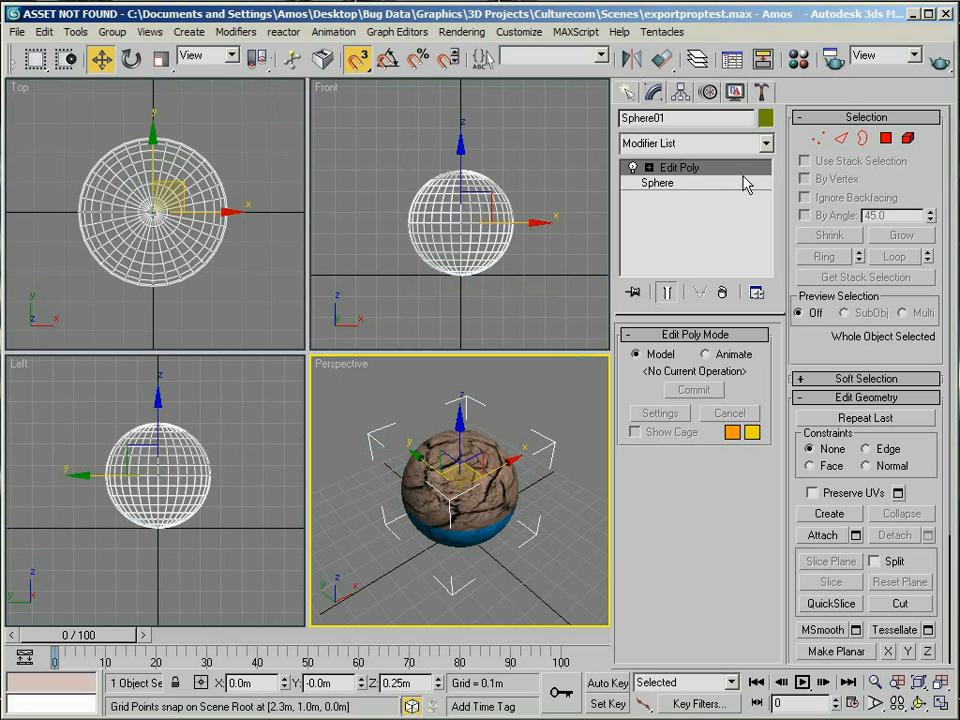
pyautogui.click(766, 144)
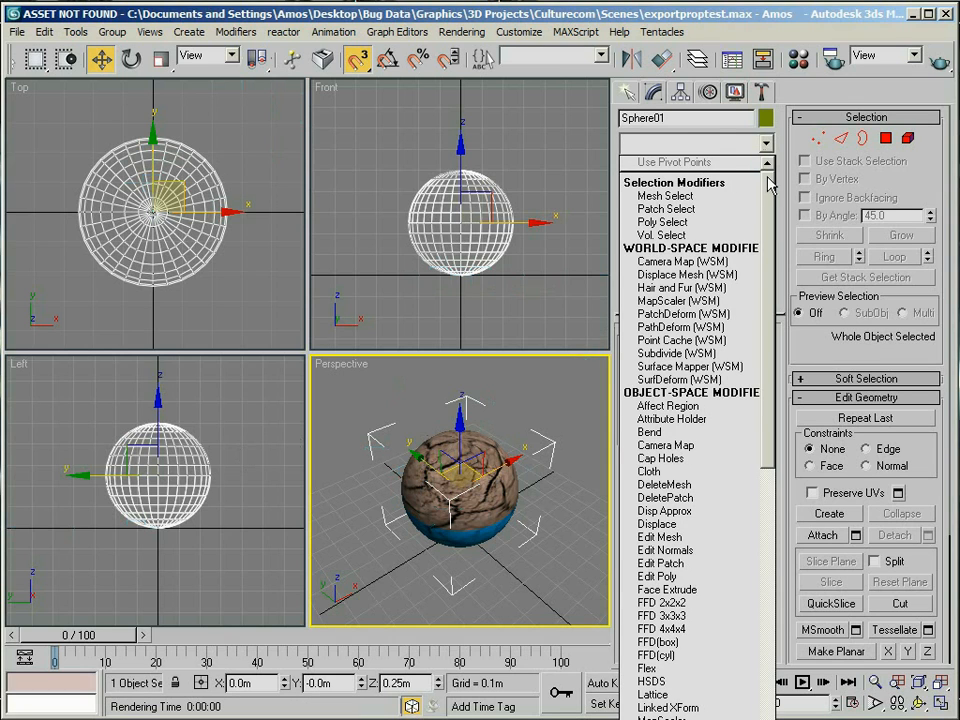
pyautogui.click(628, 94)
pyautogui.click(625, 95)
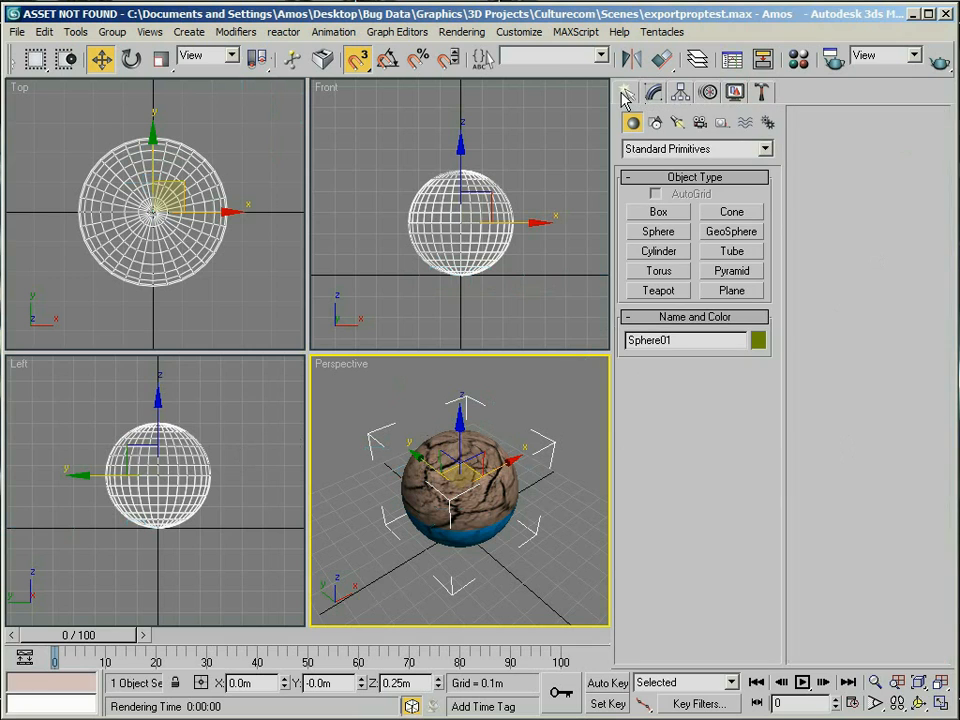
pyautogui.click(768, 122)
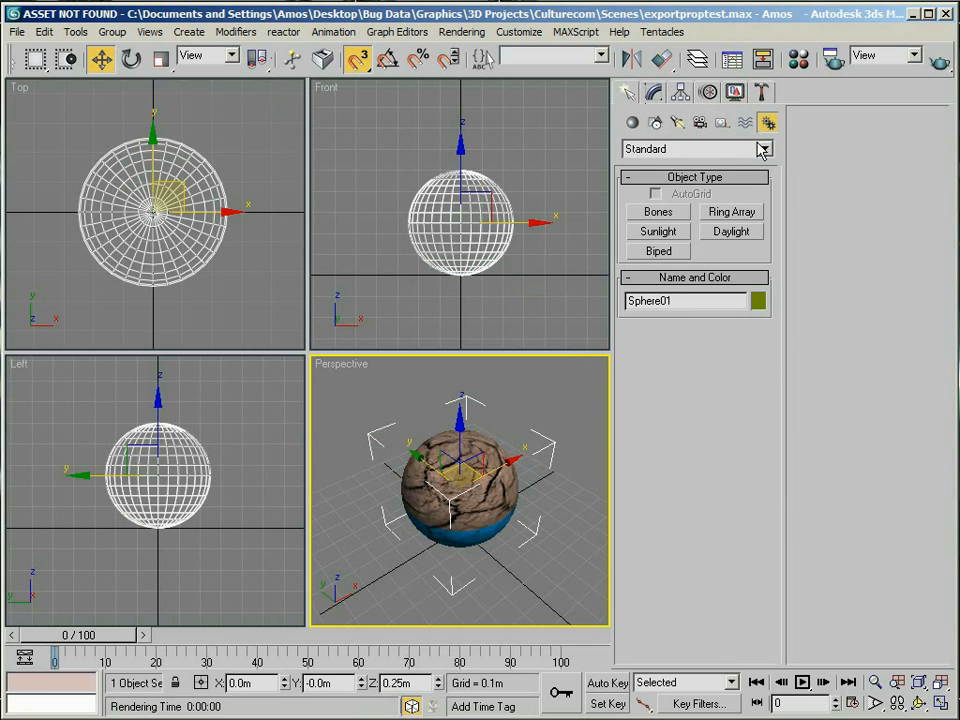
pyautogui.click(662, 214)
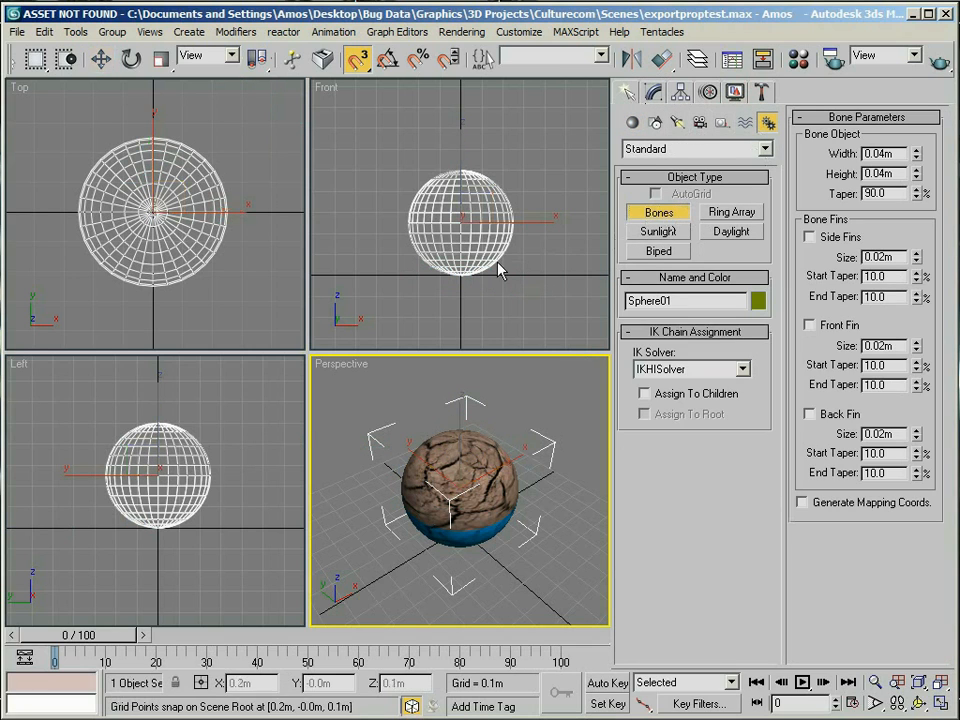
pyautogui.rightClick(468, 270)
pyautogui.click(462, 276)
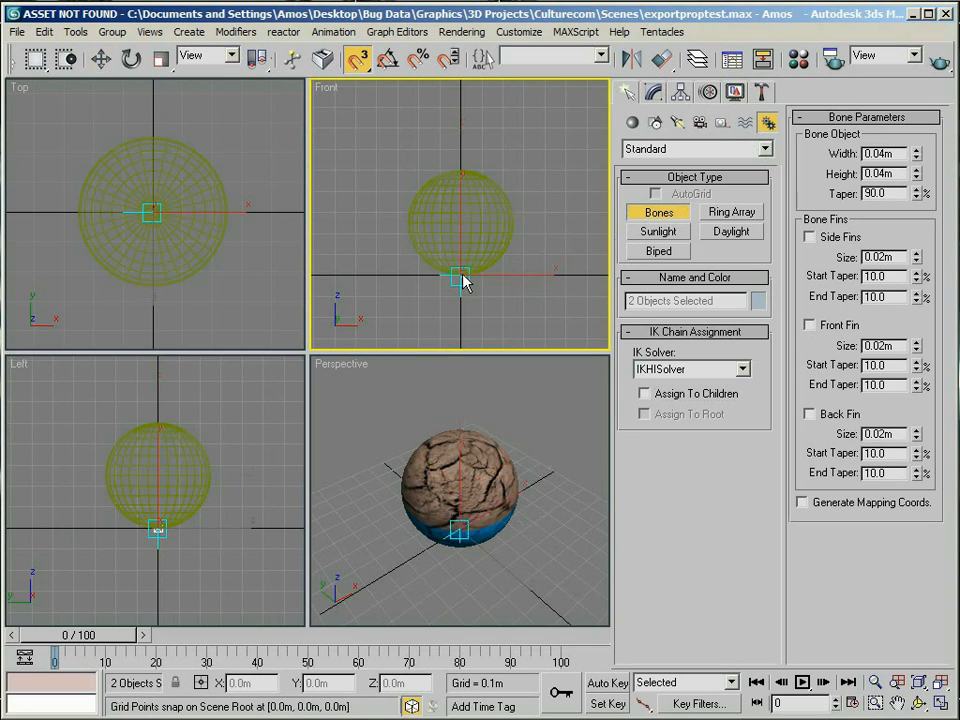
pyautogui.rightClick(463, 170)
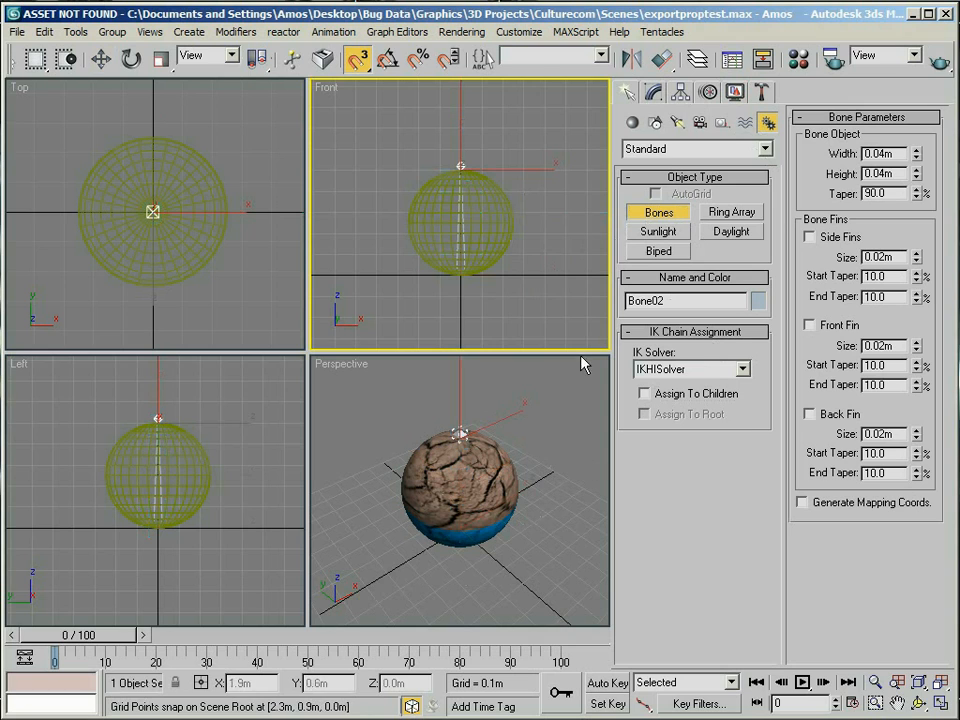
# - Delete the small end bone Bone02 above the sphere and switch from bone creation to the Move tool
pyautogui.scroll(5, 472, 278)
pyautogui.moveTo(508, 270); pyautogui.dragTo(499, 272, button='middle')
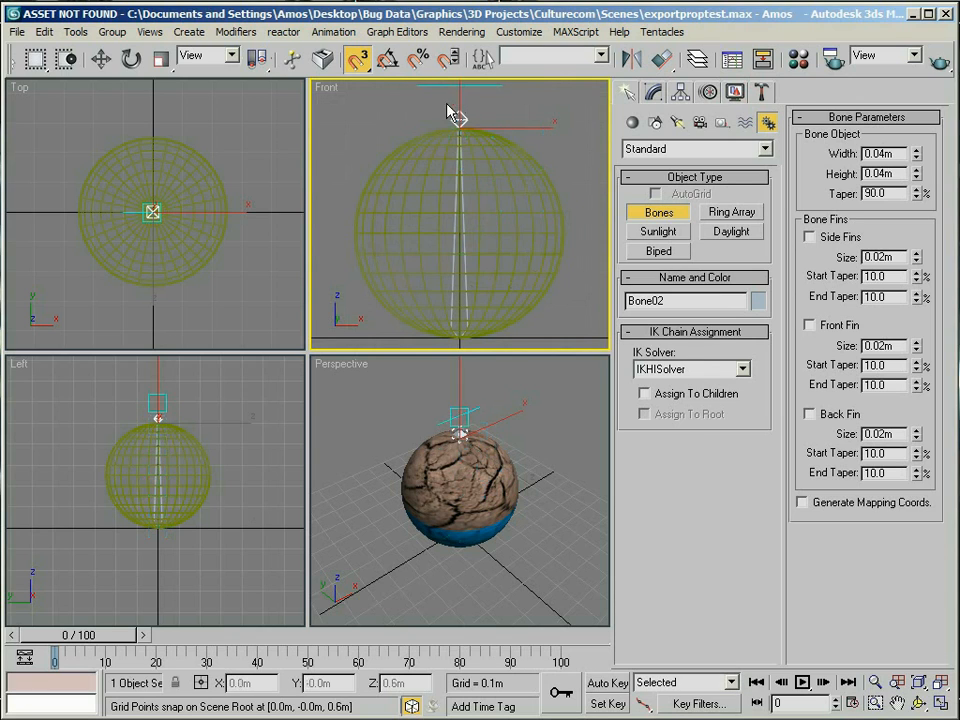
pyautogui.rightClick(527, 175)
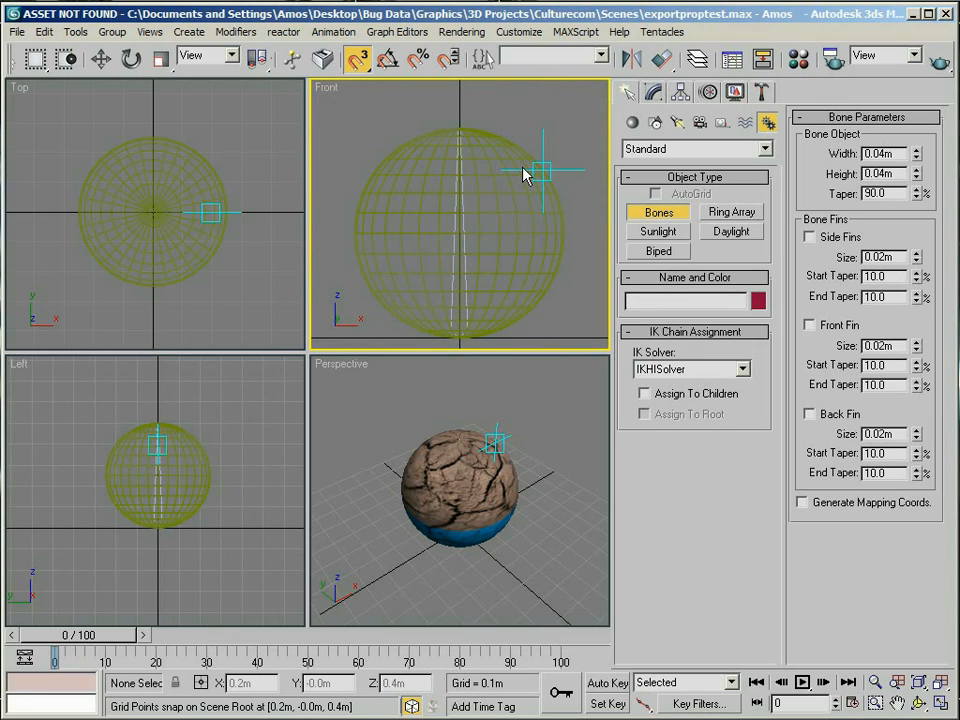
pyautogui.click(101, 59)
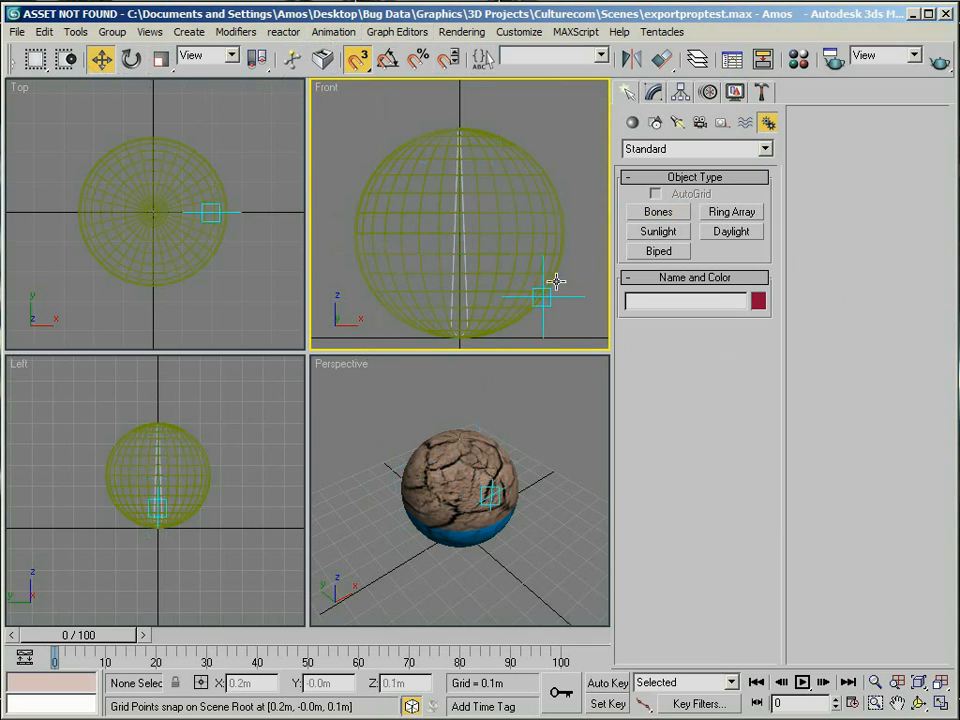
# - Select Bone01 from the list of scene objects and rename it Ball_Bone01
pyautogui.press('h')
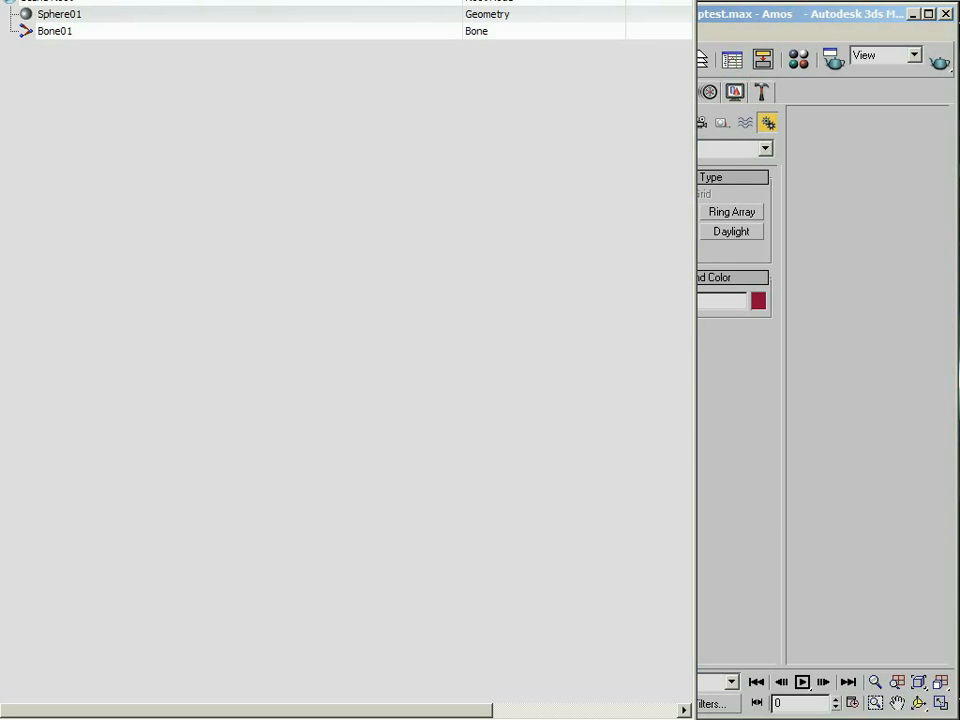
pyautogui.moveTo(694, 716); pyautogui.dragTo(553, 386)
pyautogui.moveTo(313, 0); pyautogui.dragTo(416, 108)
pyautogui.click(161, 247)
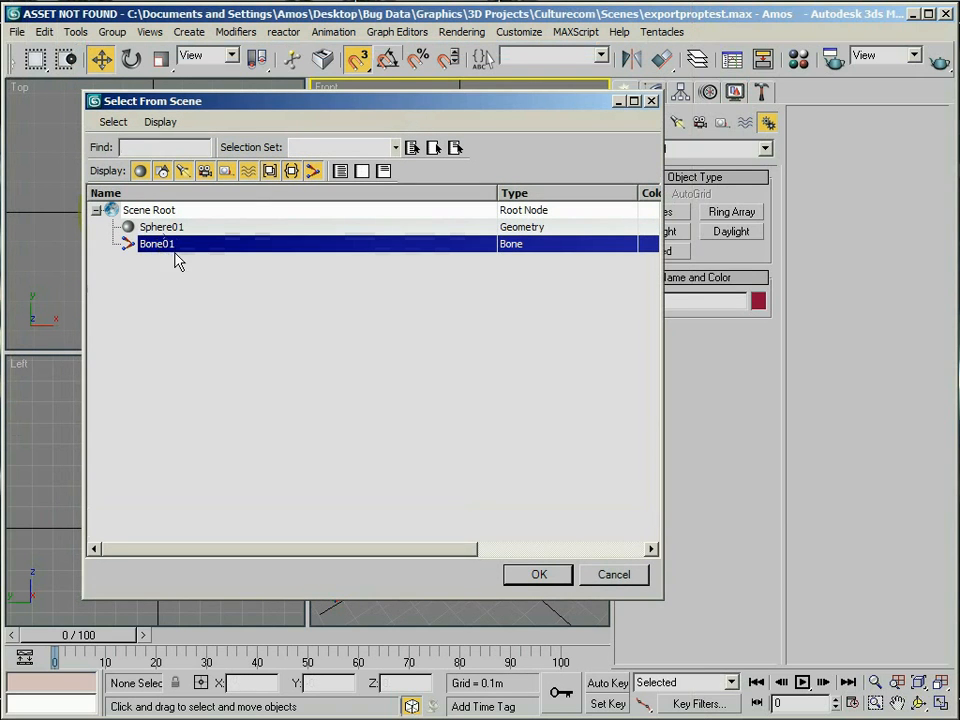
pyautogui.click(538, 576)
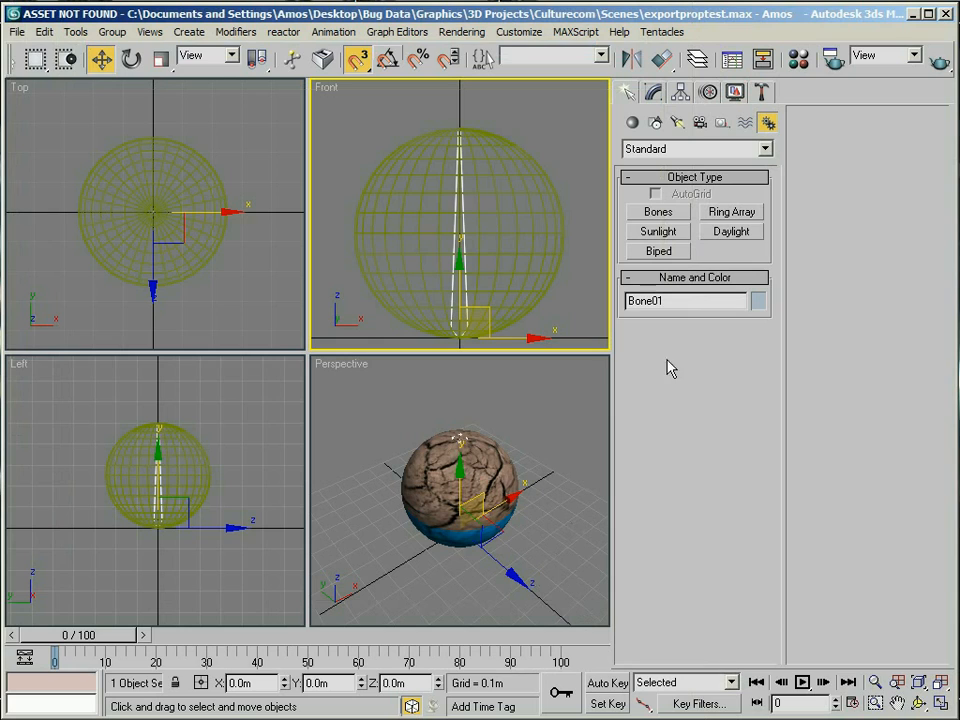
pyautogui.write('Ball_')
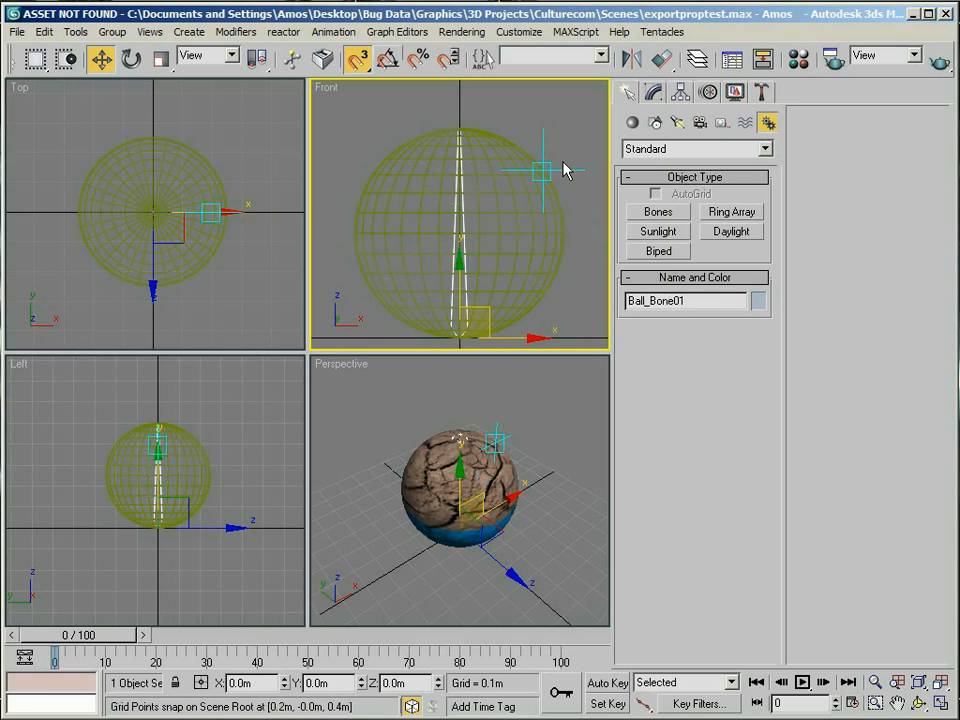
# - Apply a Skin modifier to Sphere01 above its Edit Poly modifier
pyautogui.click(519, 206)
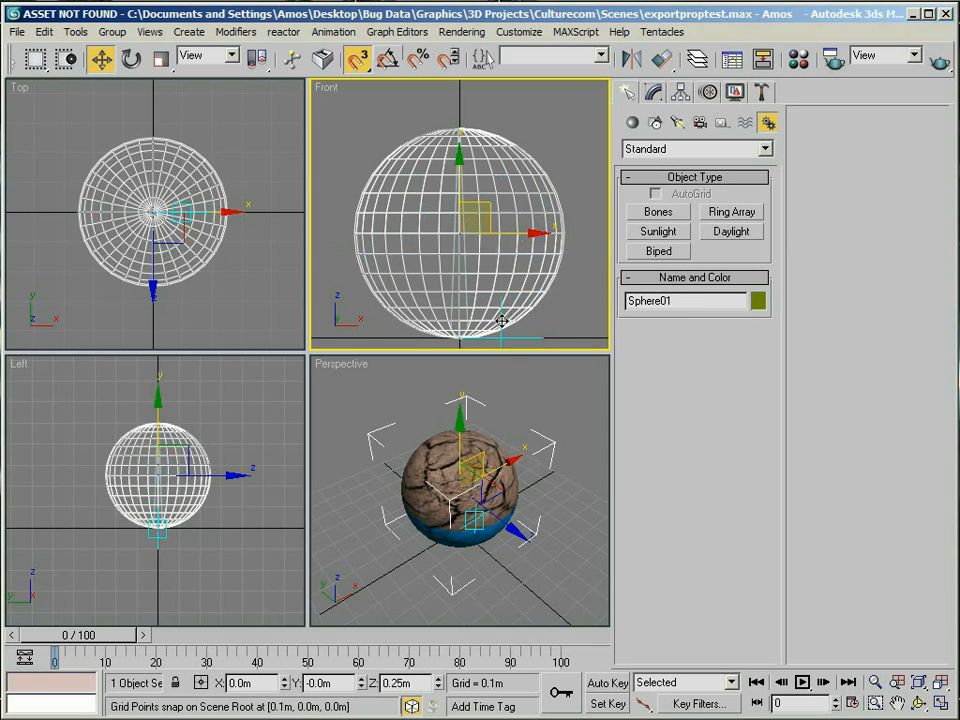
pyautogui.click(651, 93)
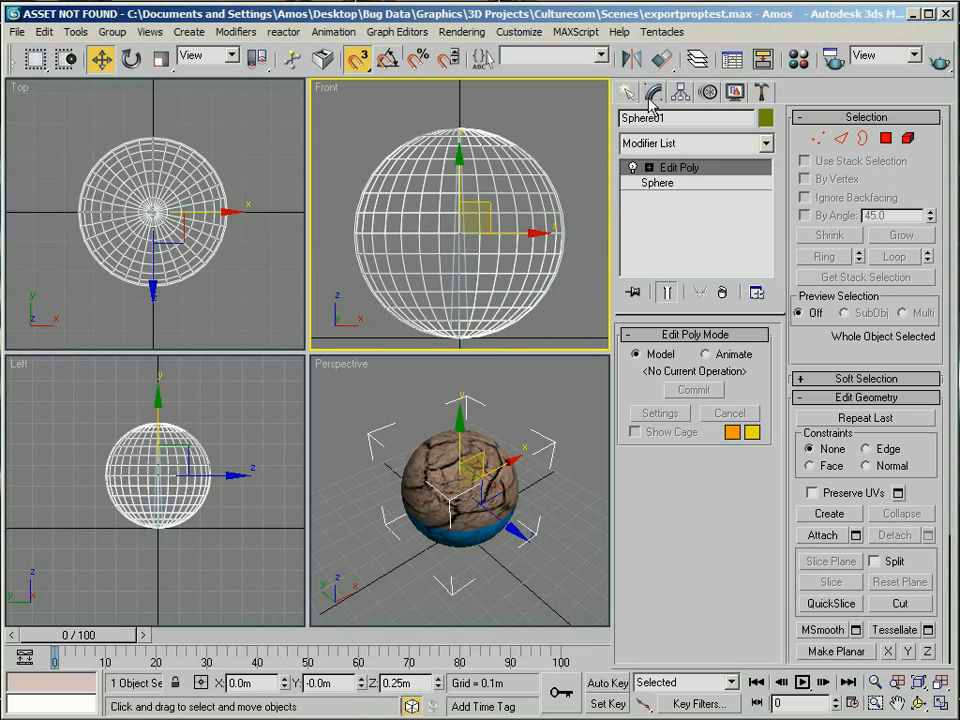
pyautogui.click(767, 143)
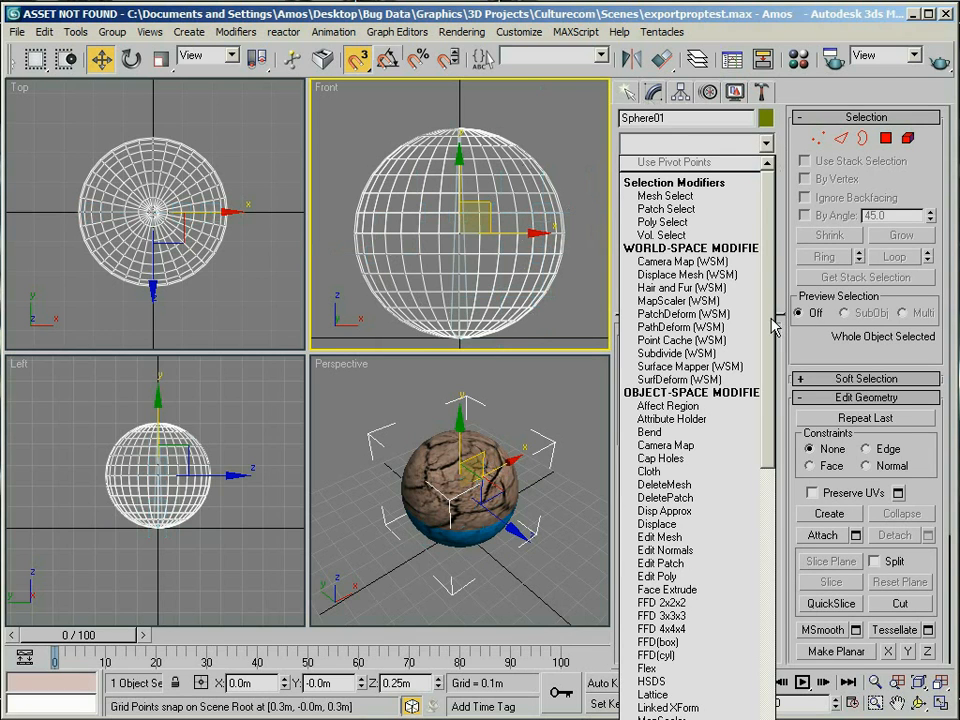
pyautogui.click(770, 563)
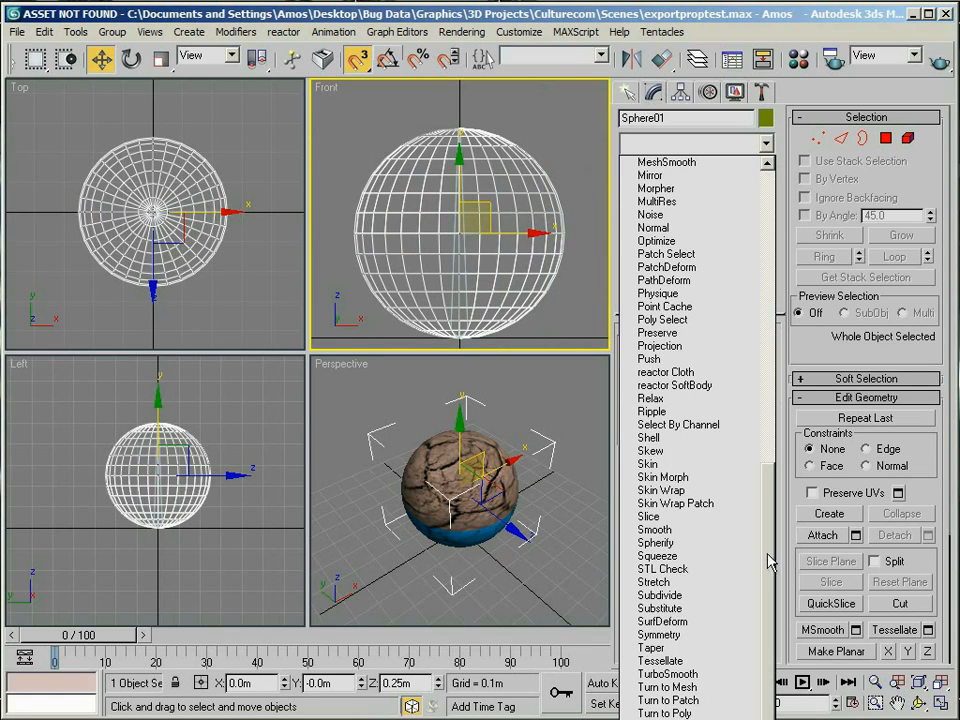
pyautogui.click(678, 465)
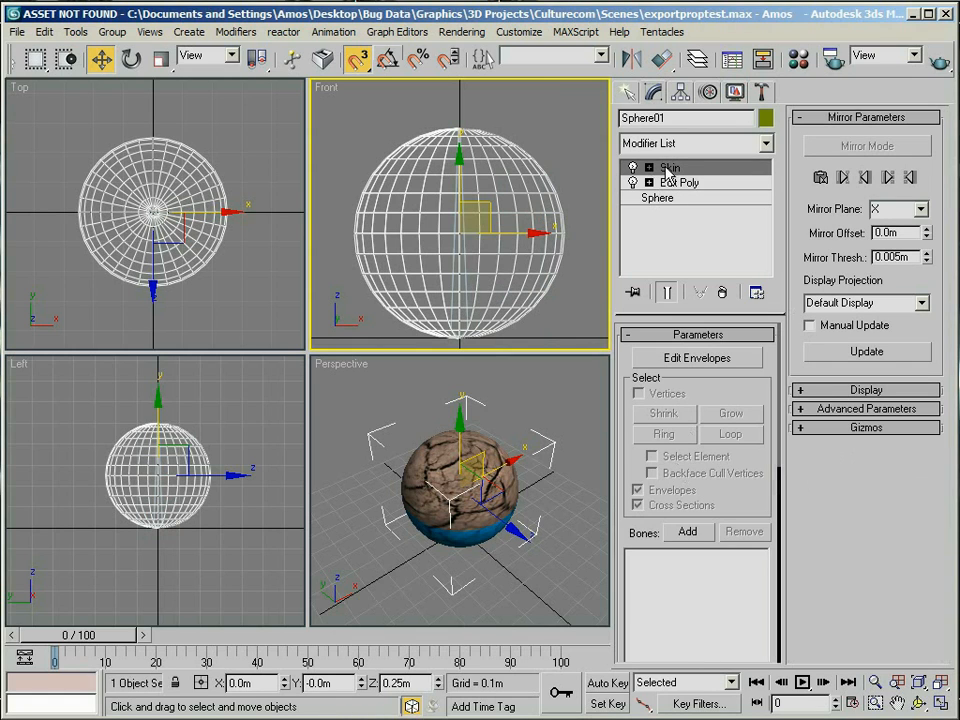
# - Add Ball_Bone01 to the bones of Sphere01's Skin modifier
pyautogui.click(688, 532)
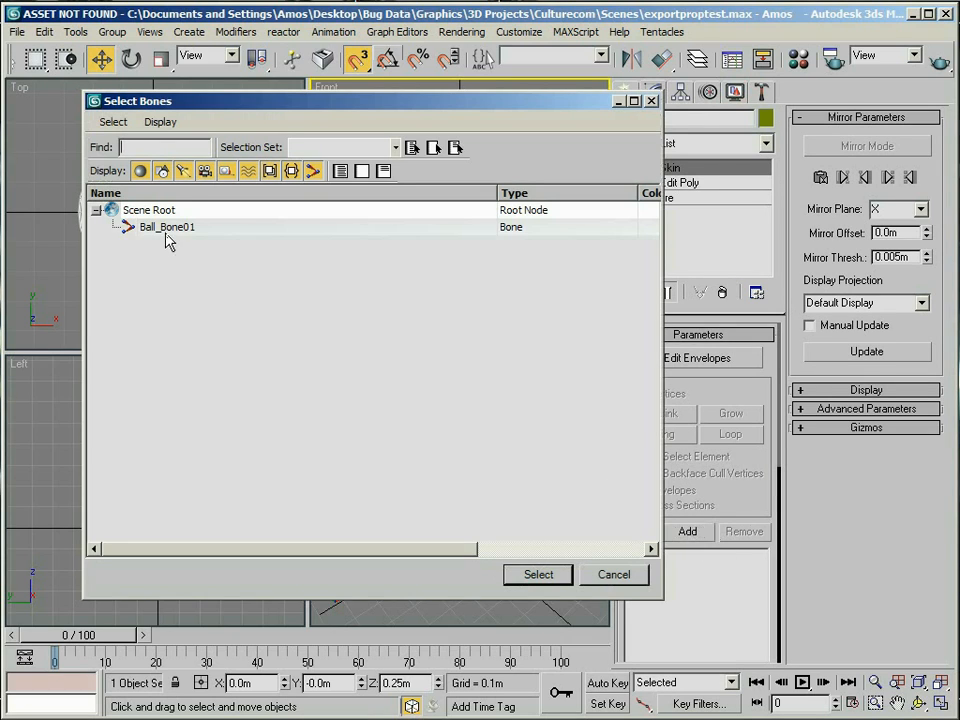
pyautogui.click(166, 230)
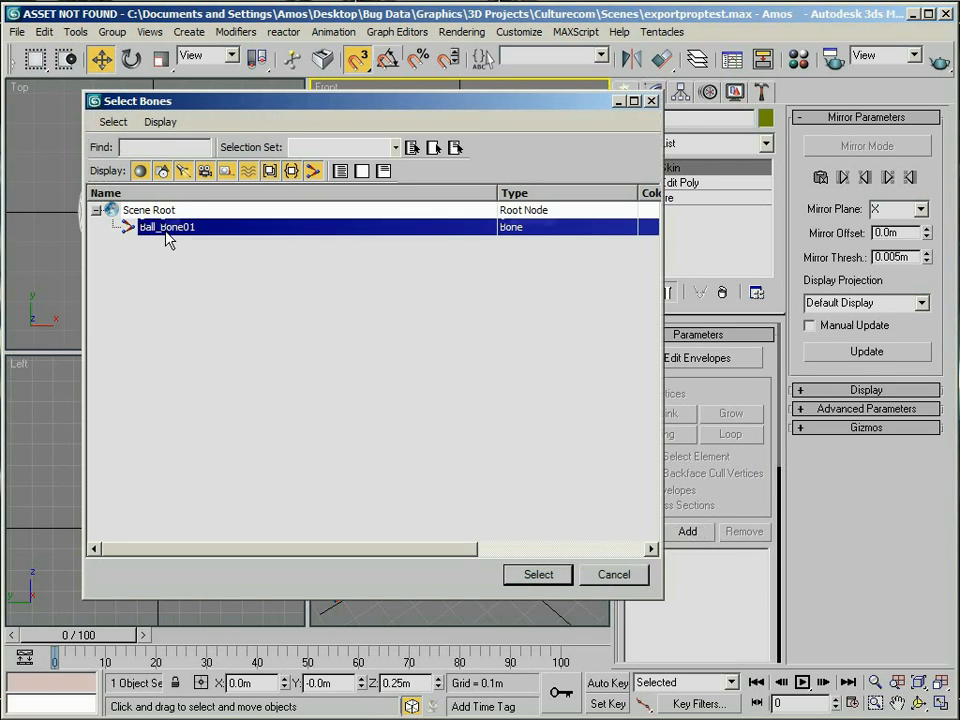
pyautogui.click(542, 573)
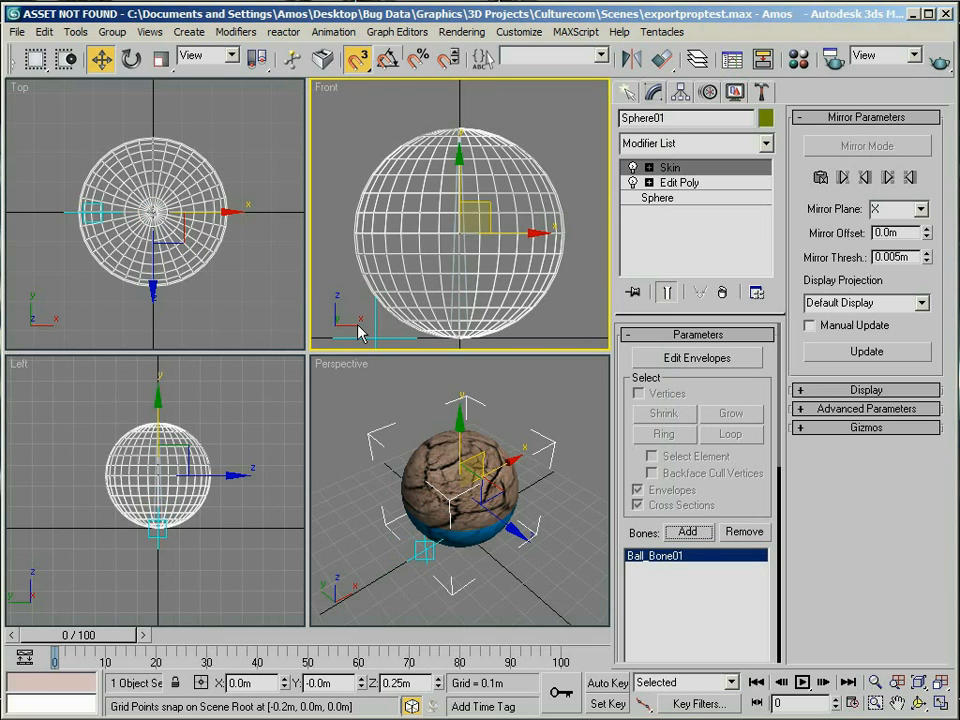
# - Select Ball_Bone01 from the scene objects, test the skinning by moving it along the X axis, and undo the move
pyautogui.press('h')
pyautogui.click(172, 244)
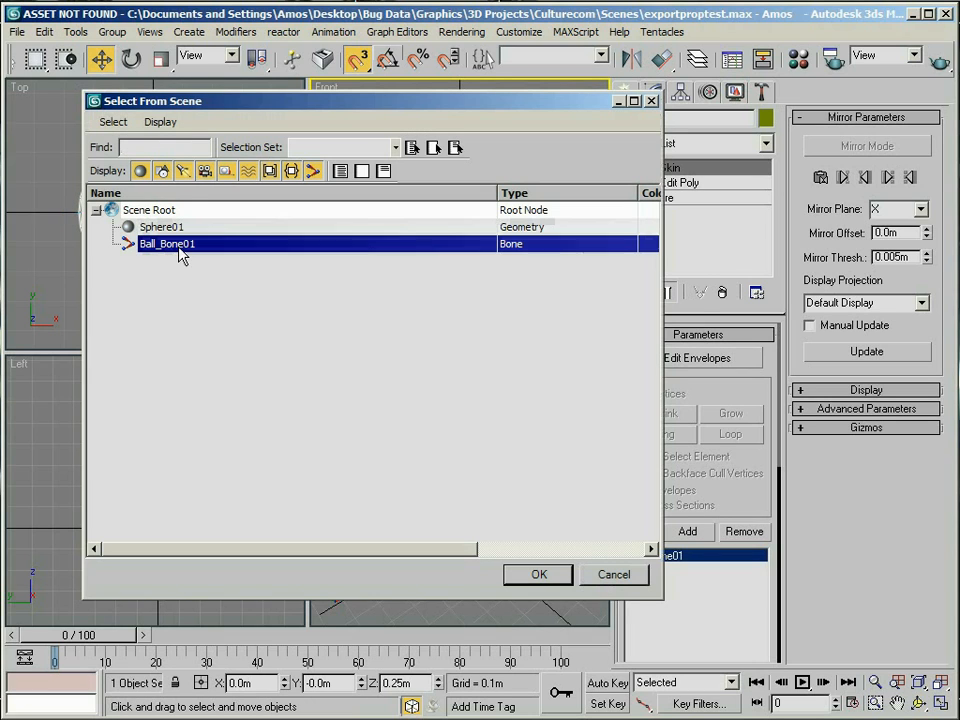
pyautogui.click(540, 574)
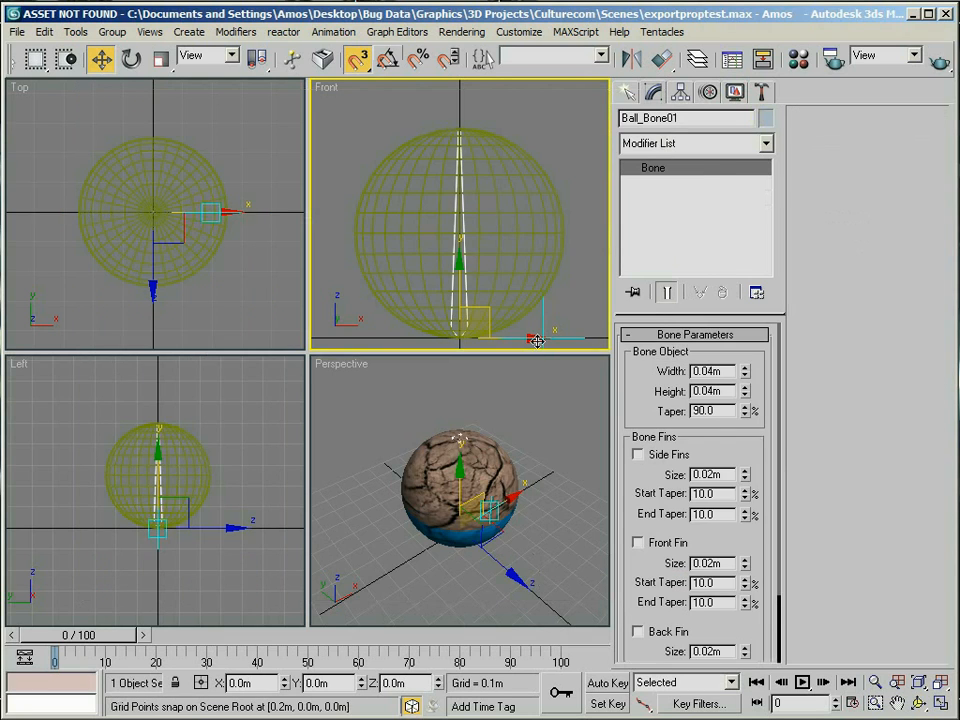
pyautogui.moveTo(531, 337); pyautogui.dragTo(480, 336)
pyautogui.hotkey('ctrl', 'z')
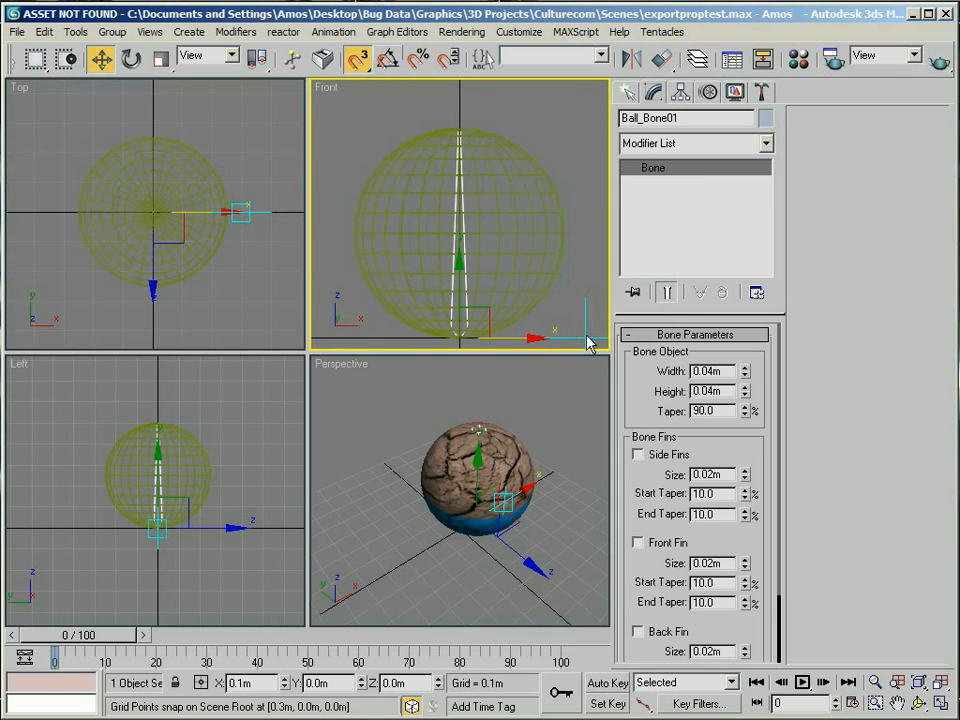
pyautogui.keyDown('alt'); pyautogui.moveTo(482, 534); pyautogui.dragTo(498, 502, button='middle'); pyautogui.keyUp('alt')
pyautogui.scroll(3, 484, 514)
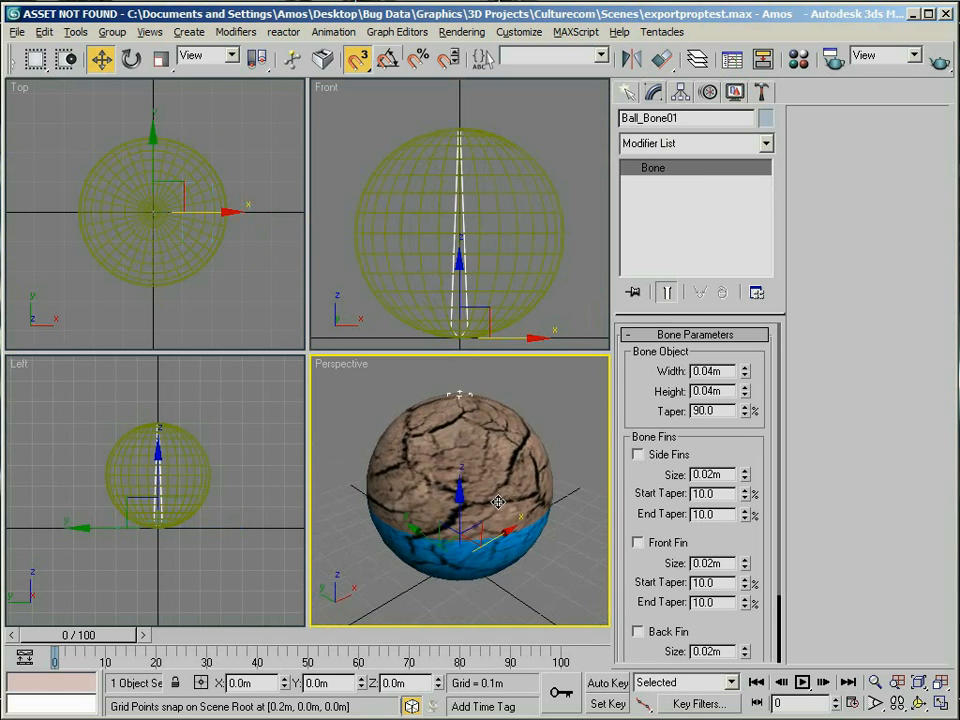
pyautogui.scroll(-2, 498, 502)
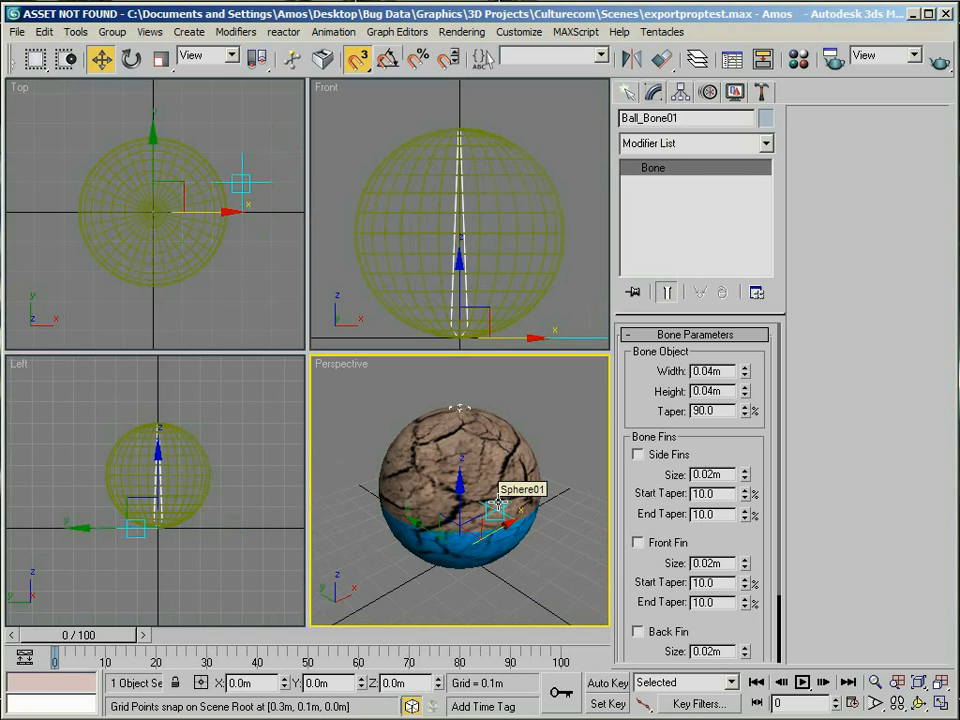
# - Save the scene as a new file named exportproptest1.max
pyautogui.click(18, 32)
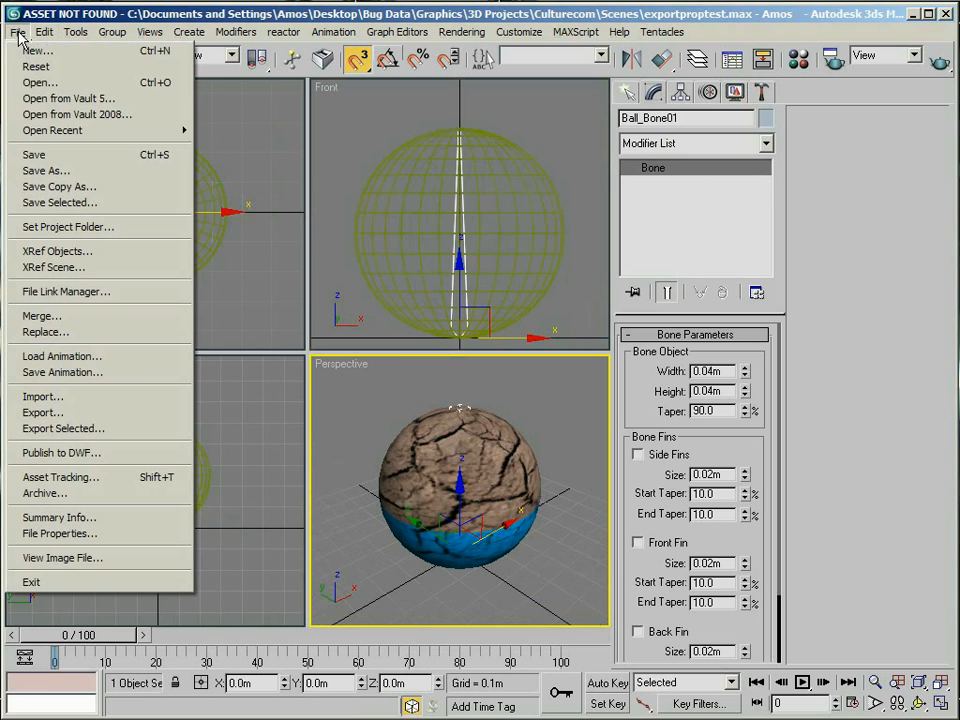
pyautogui.click(53, 173)
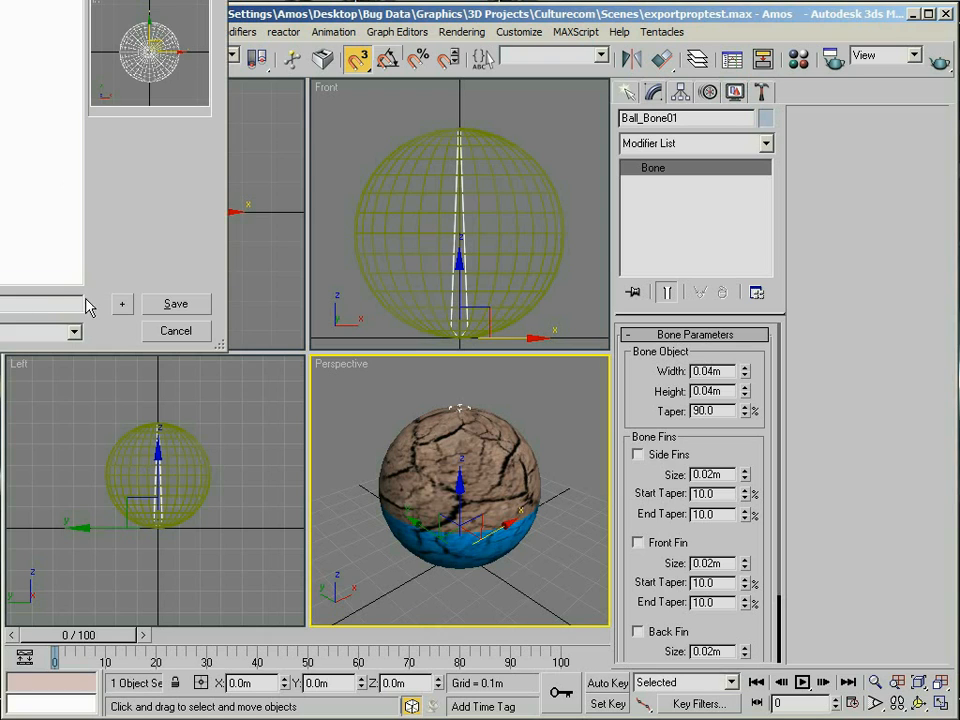
pyautogui.click(160, 305)
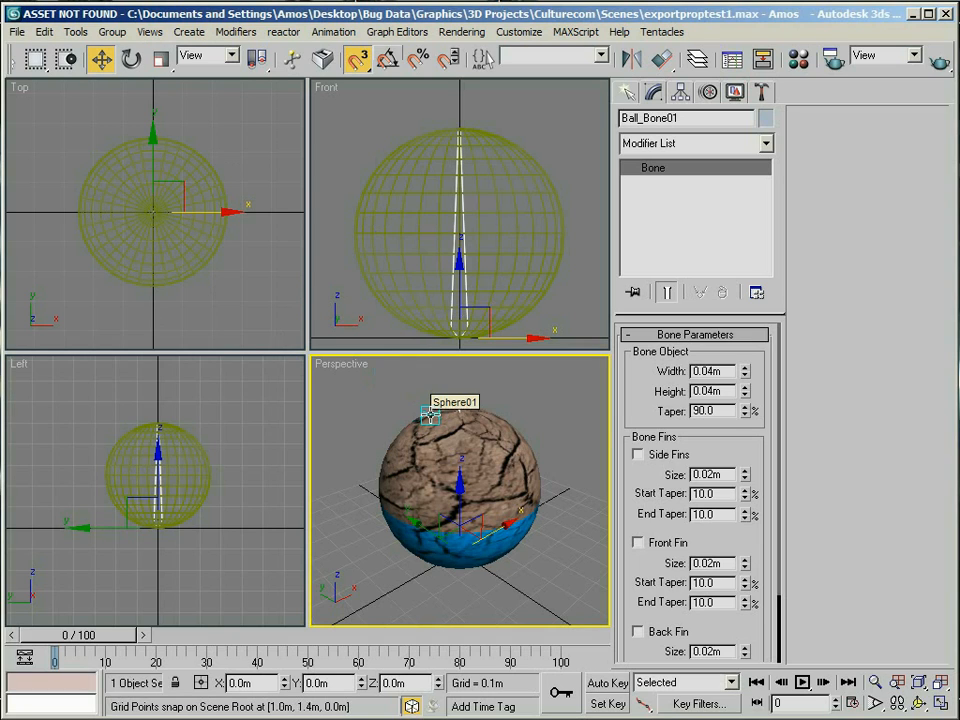
# - Start a scene export into the Ball folder on the Desktop with Cal3D Skeleton File (*.CSF, *.XSF) as the format
pyautogui.click(17, 32)
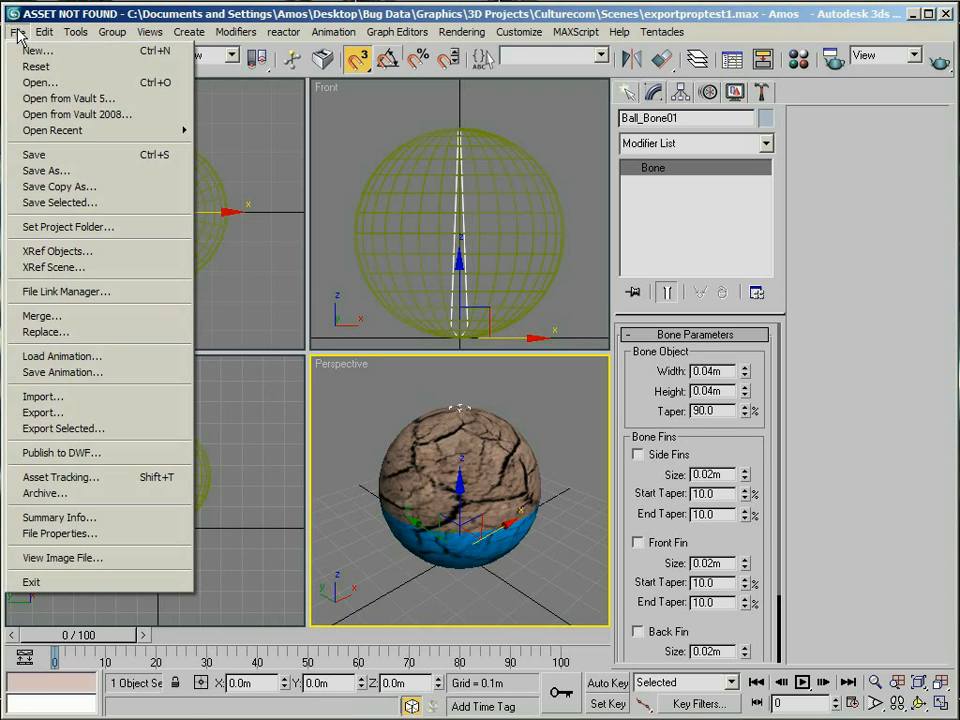
pyautogui.click(111, 413)
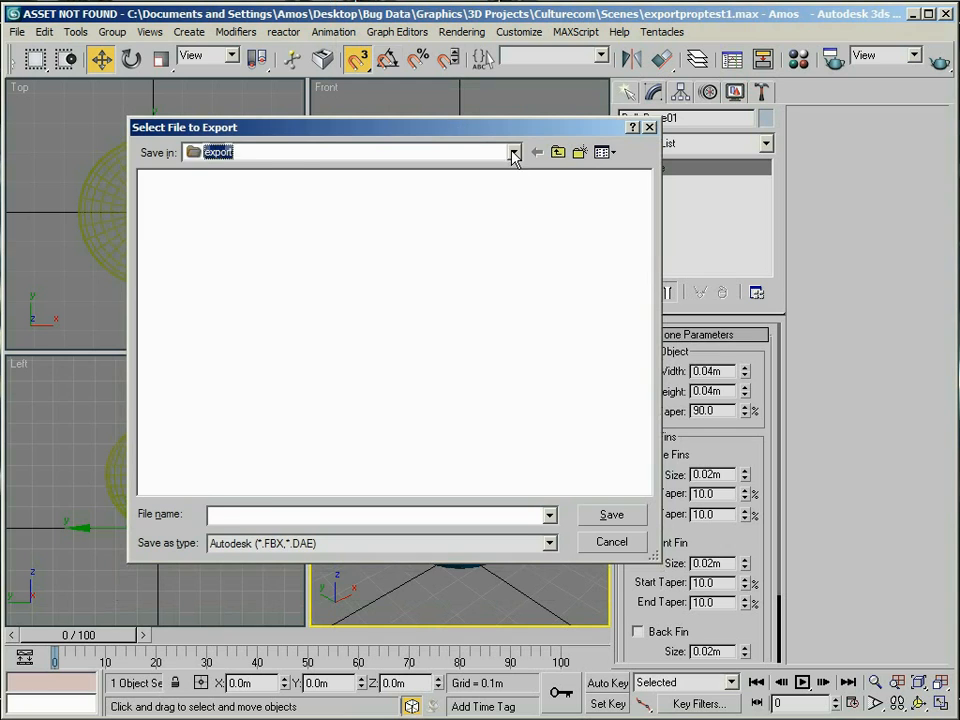
pyautogui.click(513, 153)
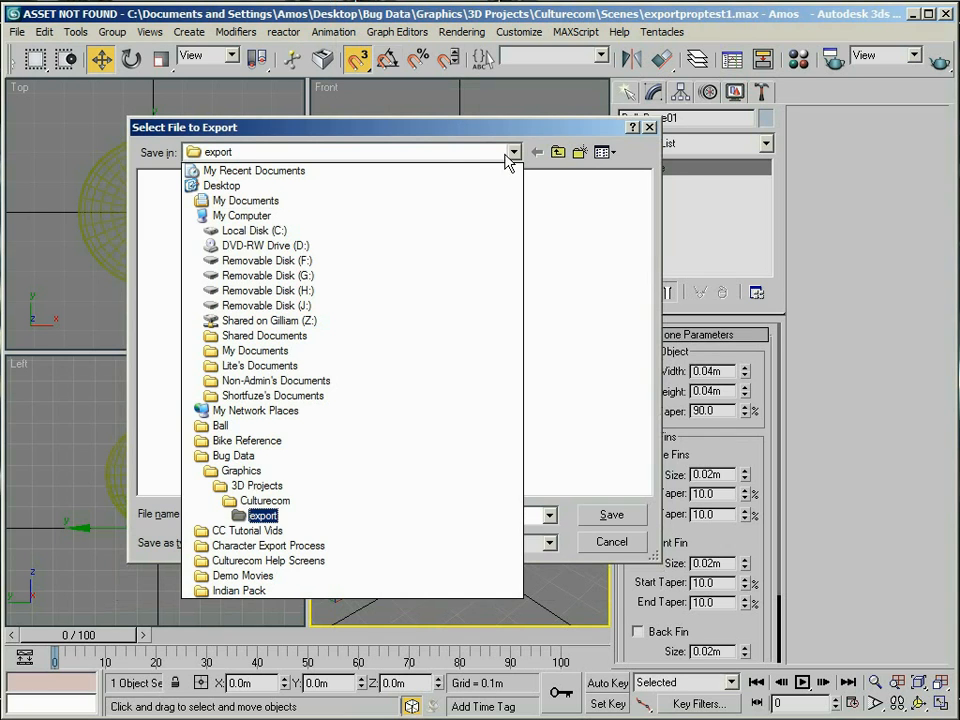
pyautogui.click(243, 431)
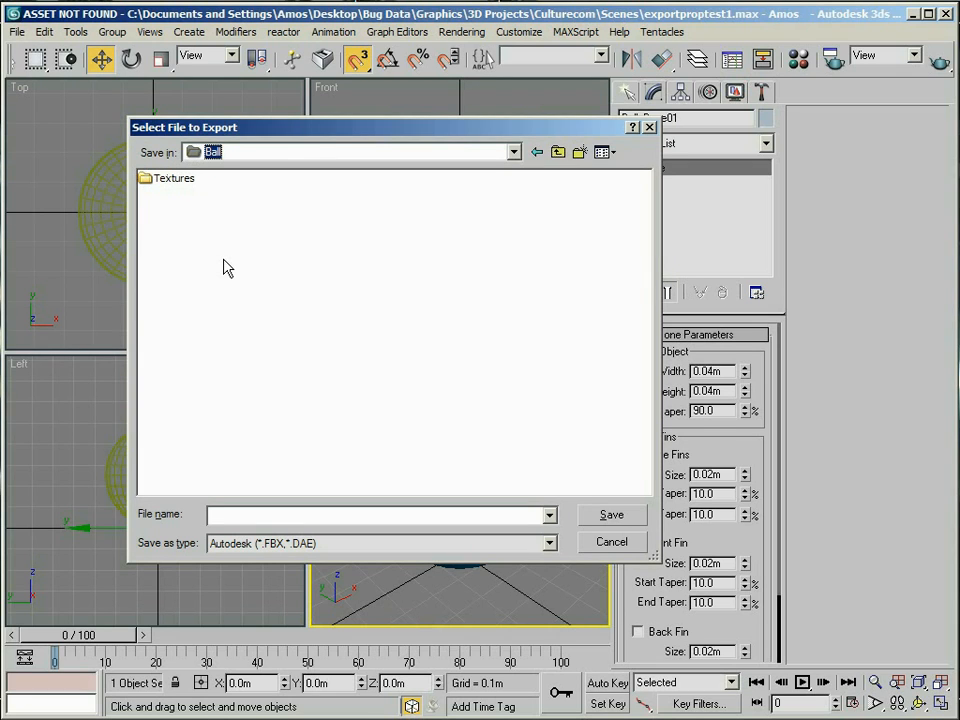
pyautogui.click(549, 543)
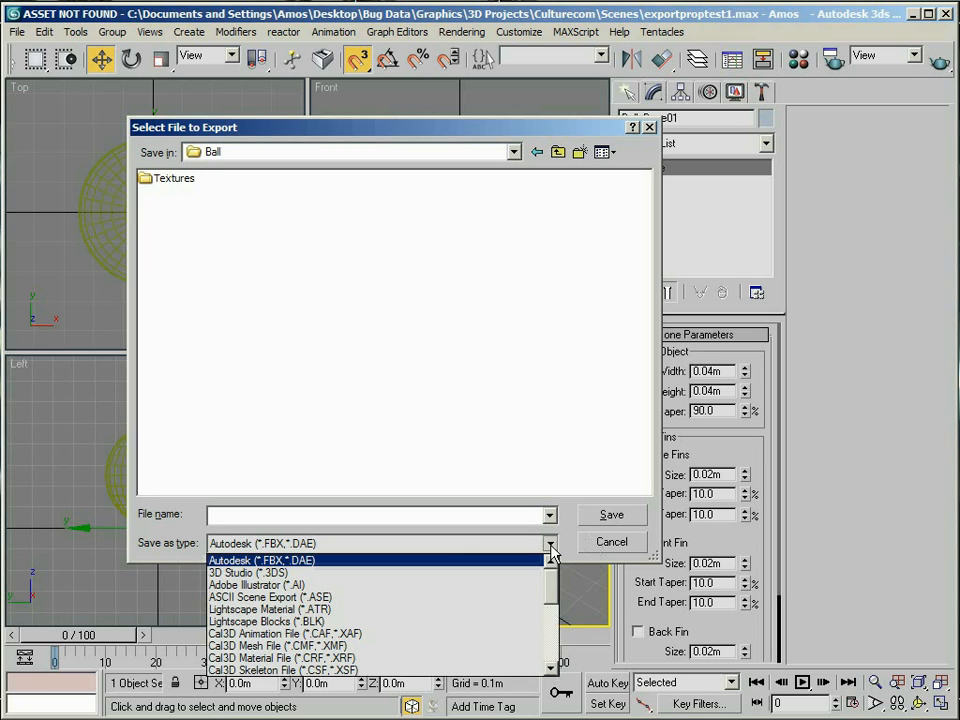
pyautogui.click(349, 670)
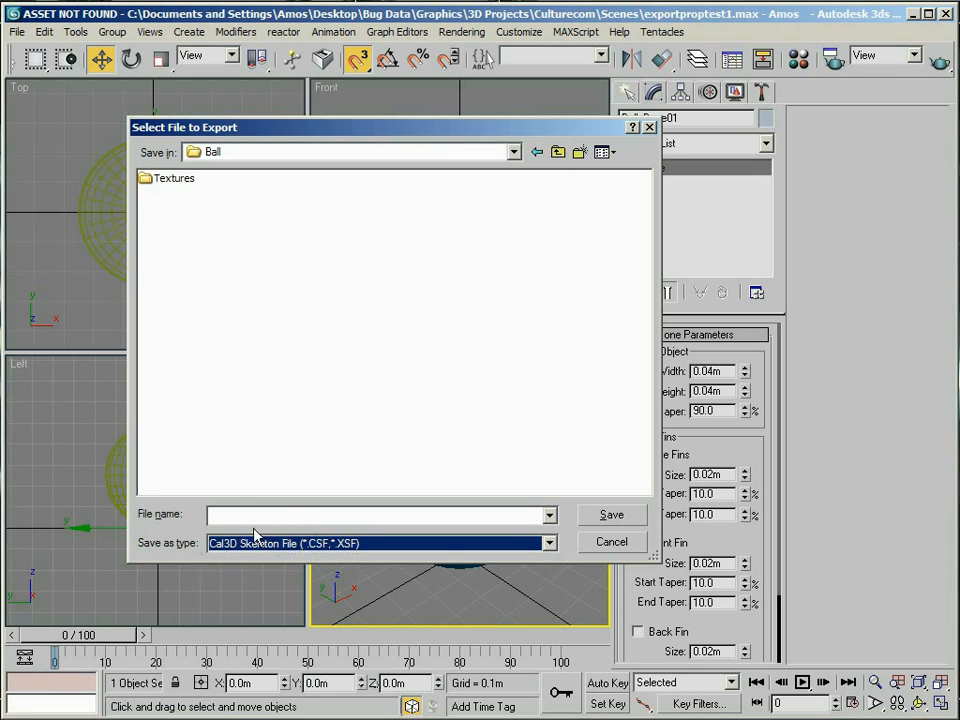
# - Name the skeleton file Ball_bone and complete its export with the Ball_Bone01 node included
pyautogui.click(230, 514)
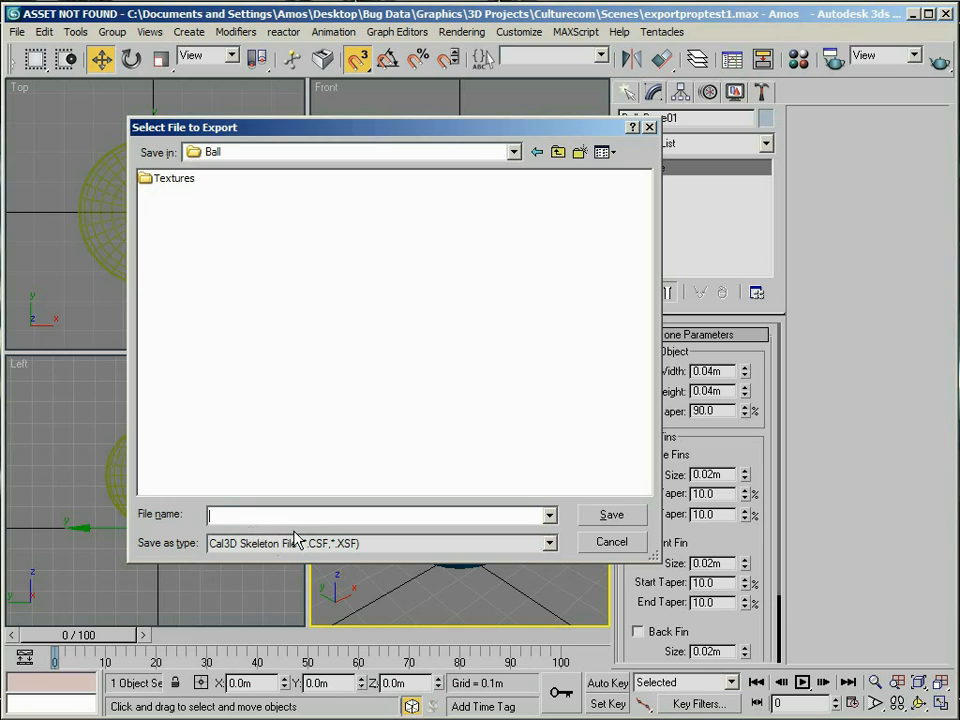
pyautogui.write('Ball_bone')
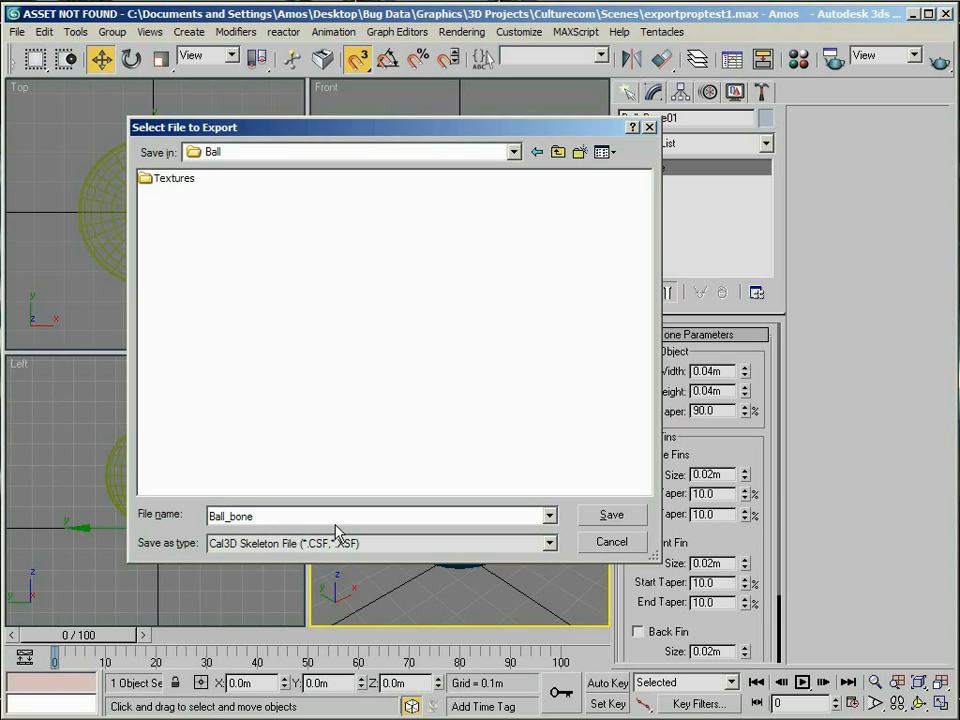
pyautogui.click(607, 516)
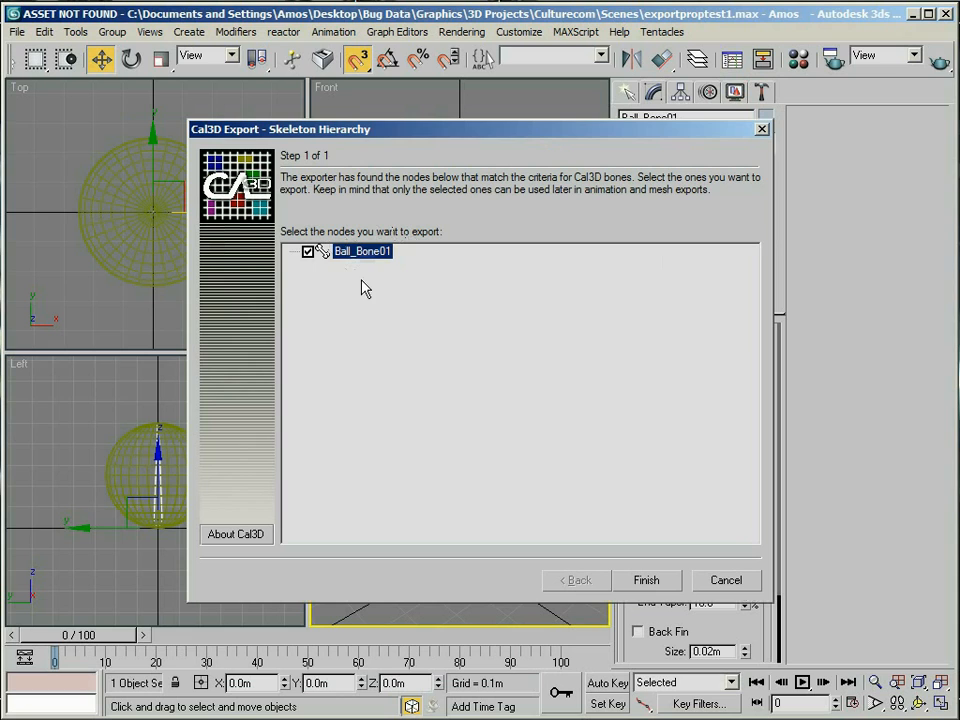
pyautogui.click(637, 579)
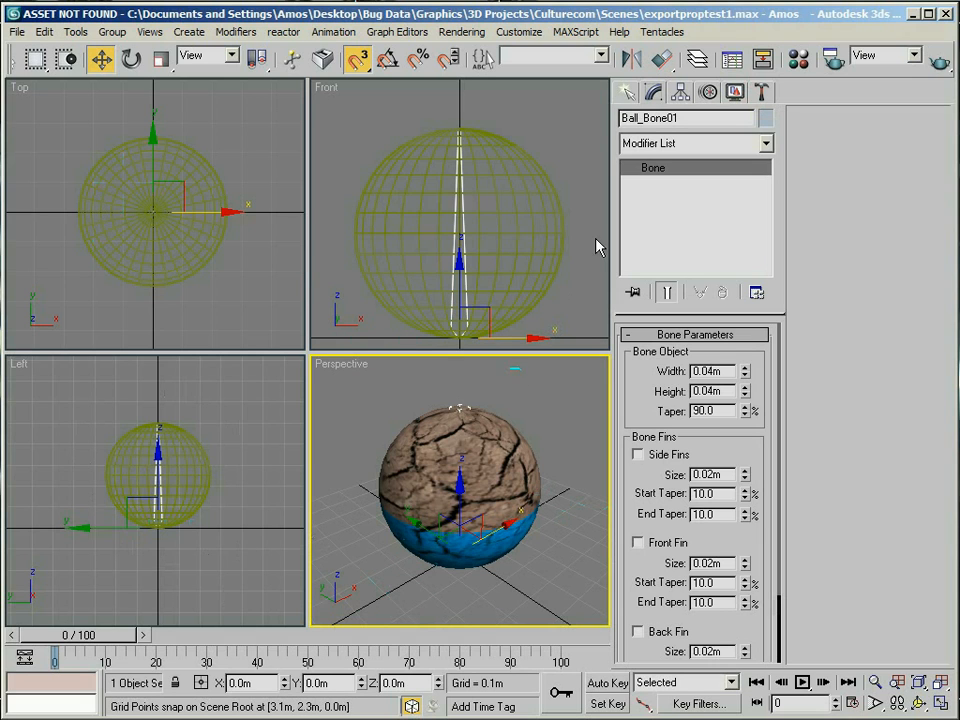
# - Select Sphere01 and start its export to the Ball folder as a Cal3D Mesh File (*.CMF, *.XMF) named Ball_mesh
pyautogui.rightClick(590, 211)
pyautogui.click(546, 257)
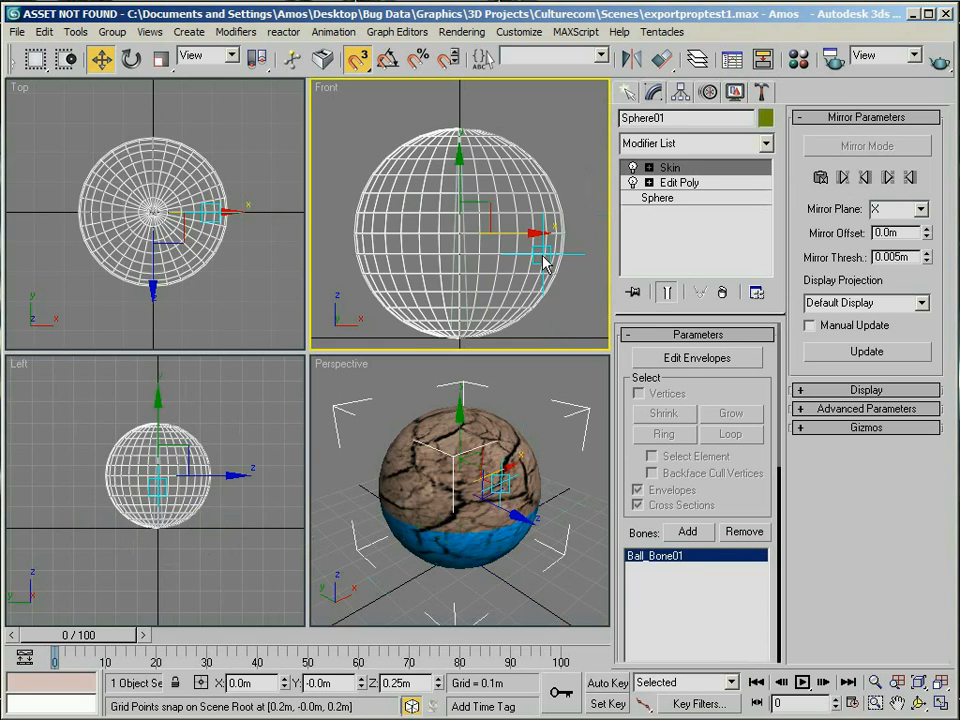
pyautogui.rightClick(510, 384)
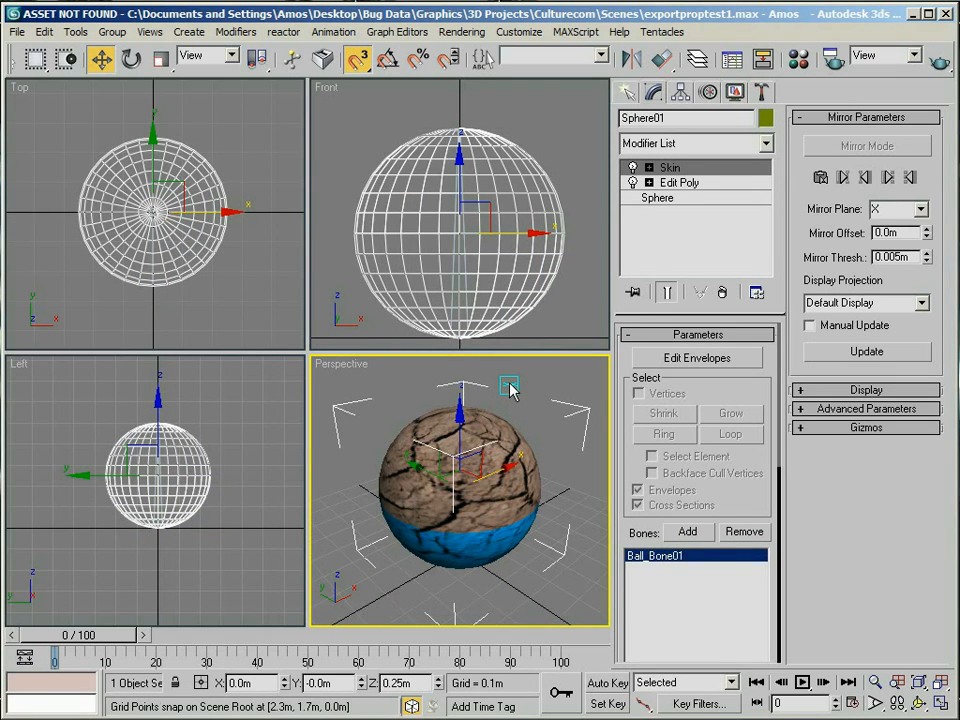
pyautogui.click(19, 33)
pyautogui.click(97, 413)
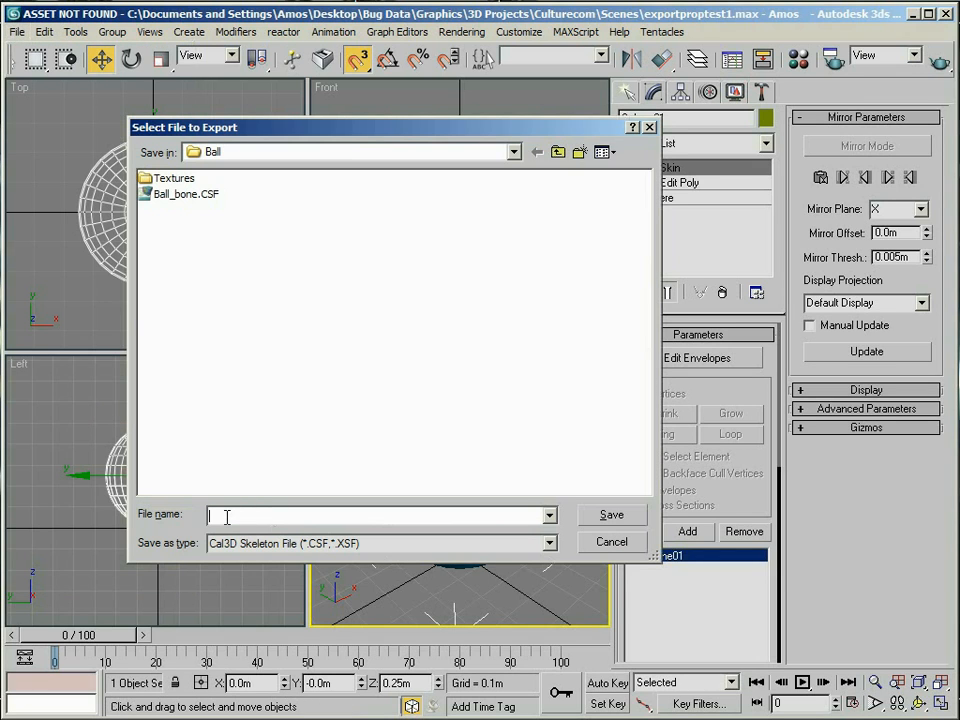
pyautogui.write('Ball')
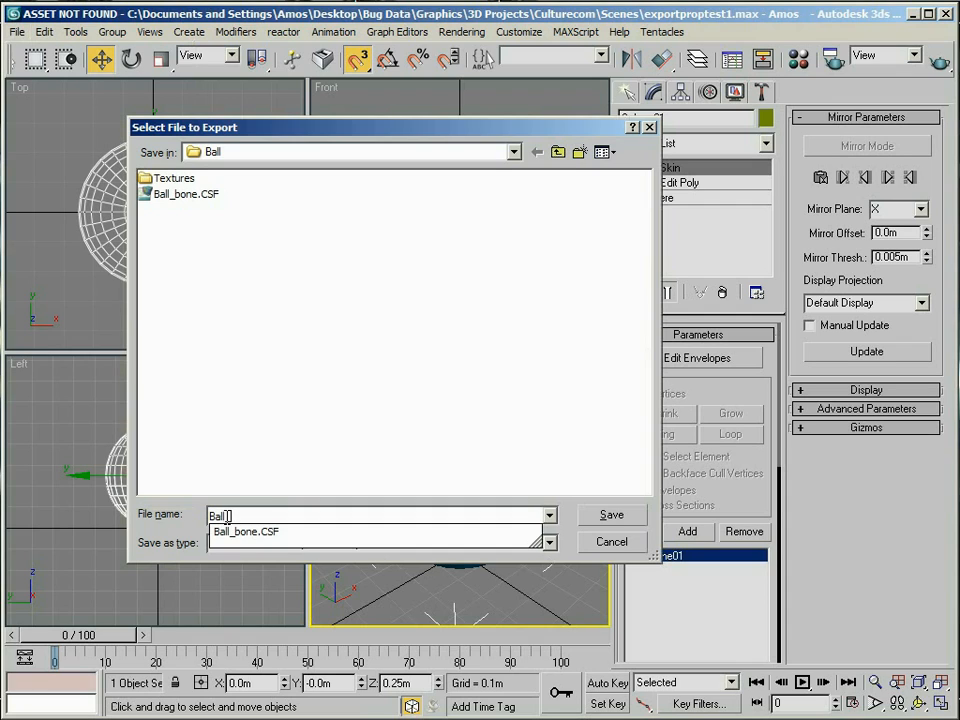
pyautogui.write('Time')
pyautogui.write('sh')
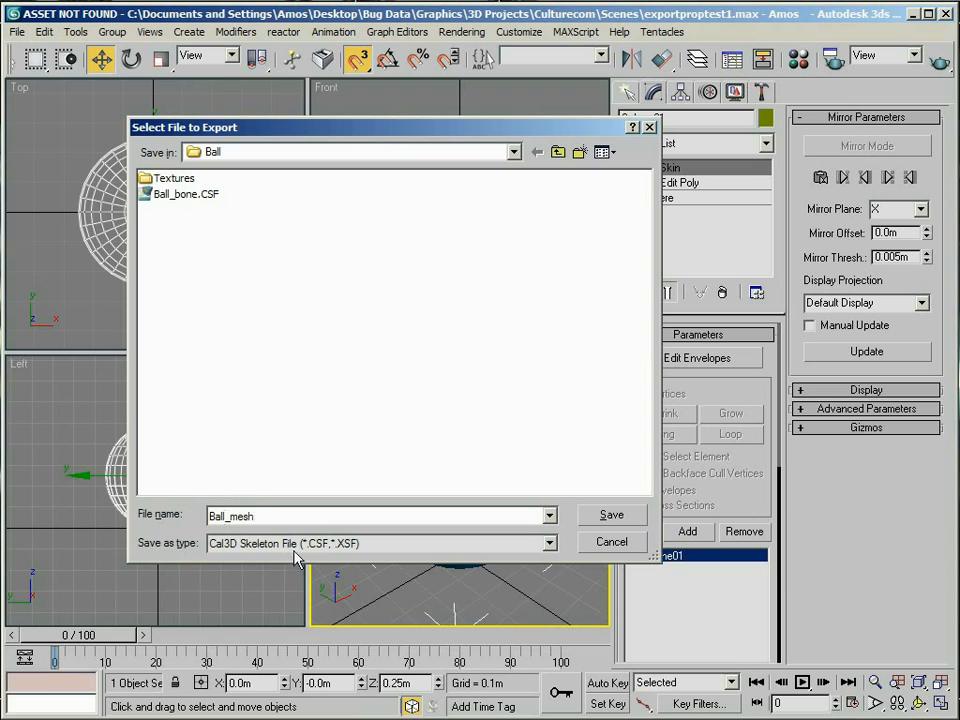
pyautogui.click(335, 543)
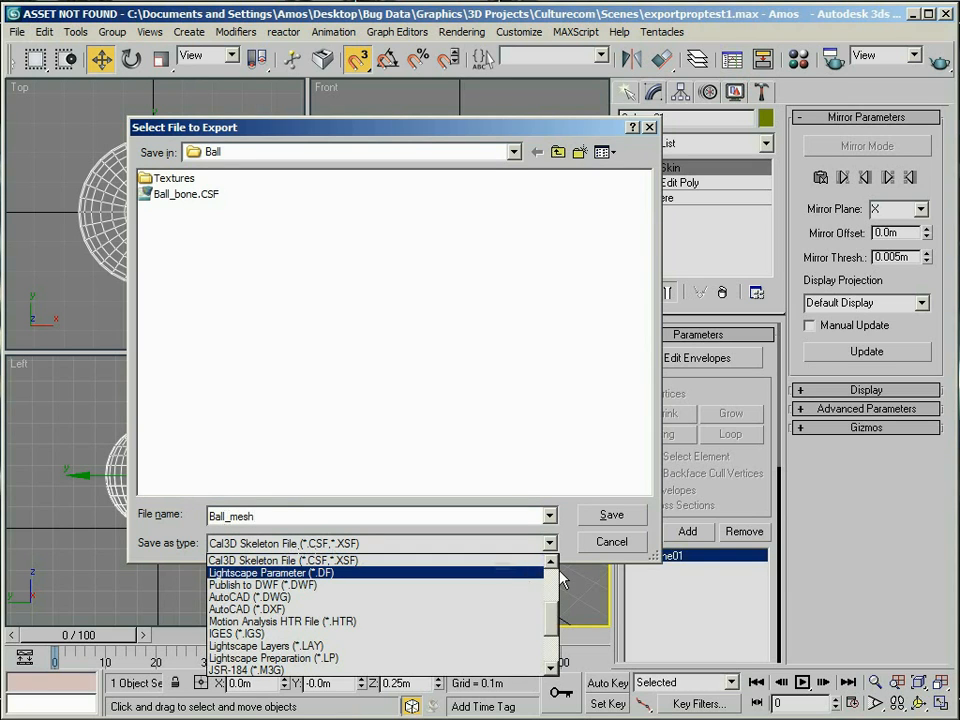
pyautogui.scroll(3, 370, 575)
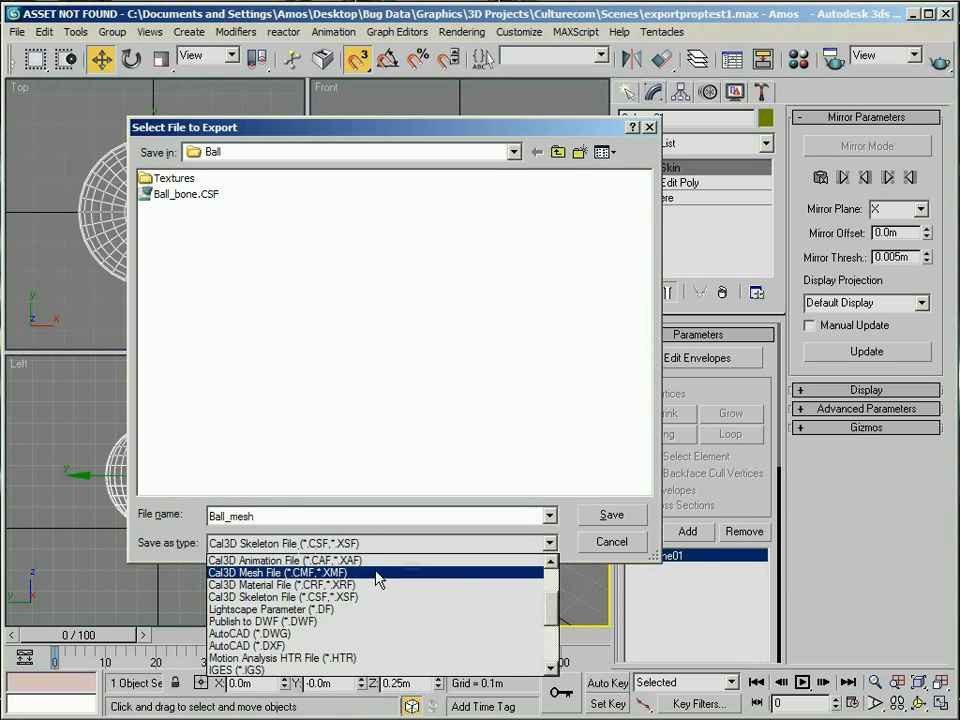
pyautogui.click(320, 573)
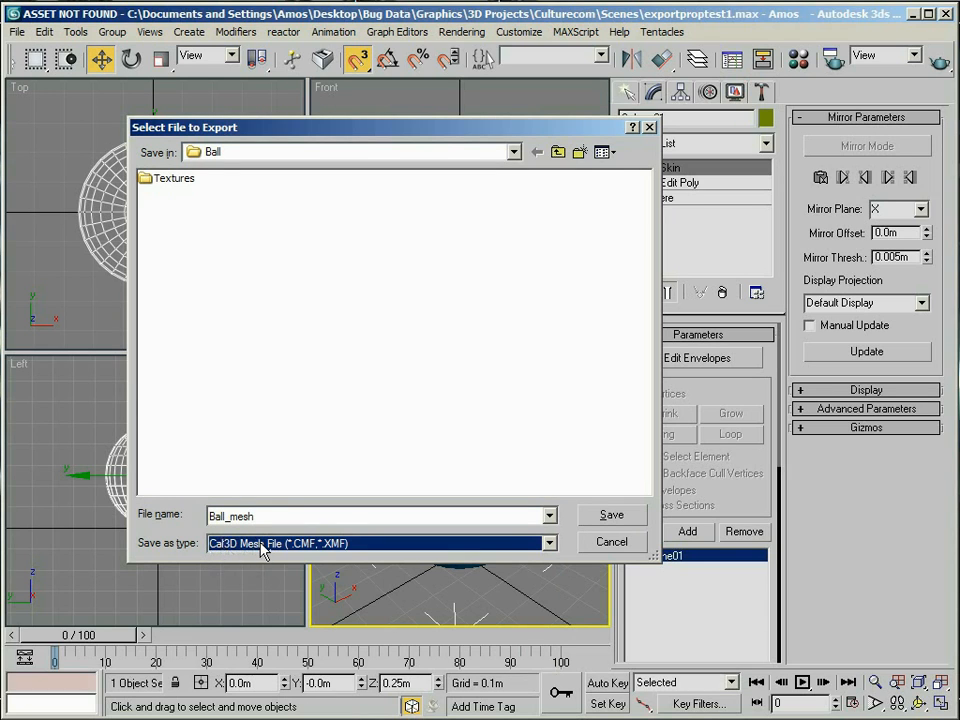
pyautogui.click(612, 517)
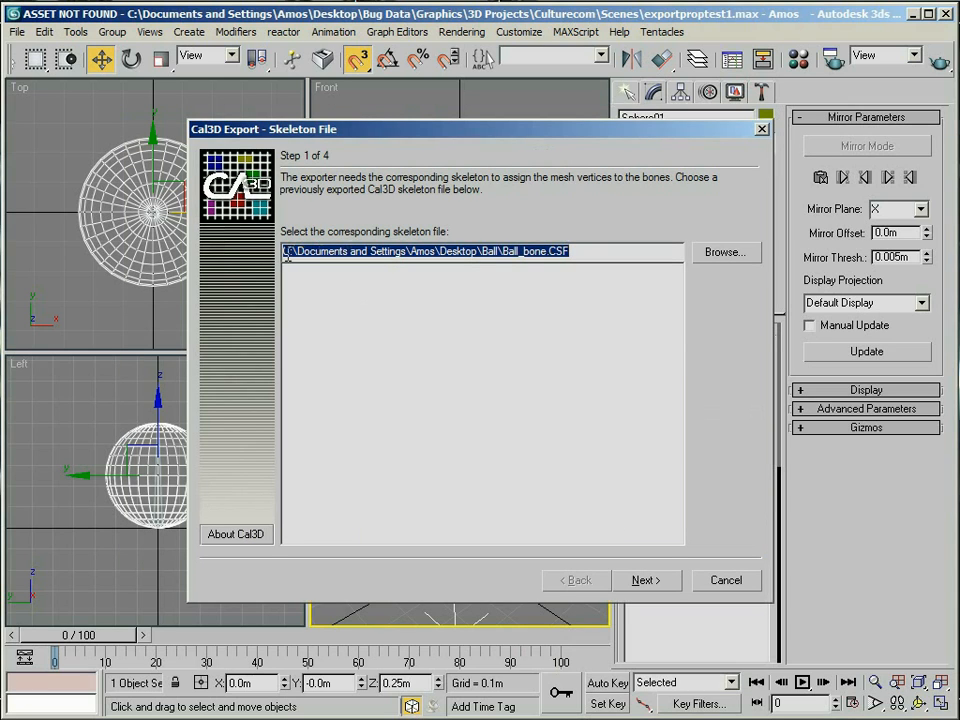
# - Choose Ball_bone.CSF from the Ball folder as the mesh's corresponding skeleton file and continue to the bone assignment settings
pyautogui.click(550, 253)
pyautogui.moveTo(536, 253); pyautogui.dragTo(226, 276)
pyautogui.click(590, 250)
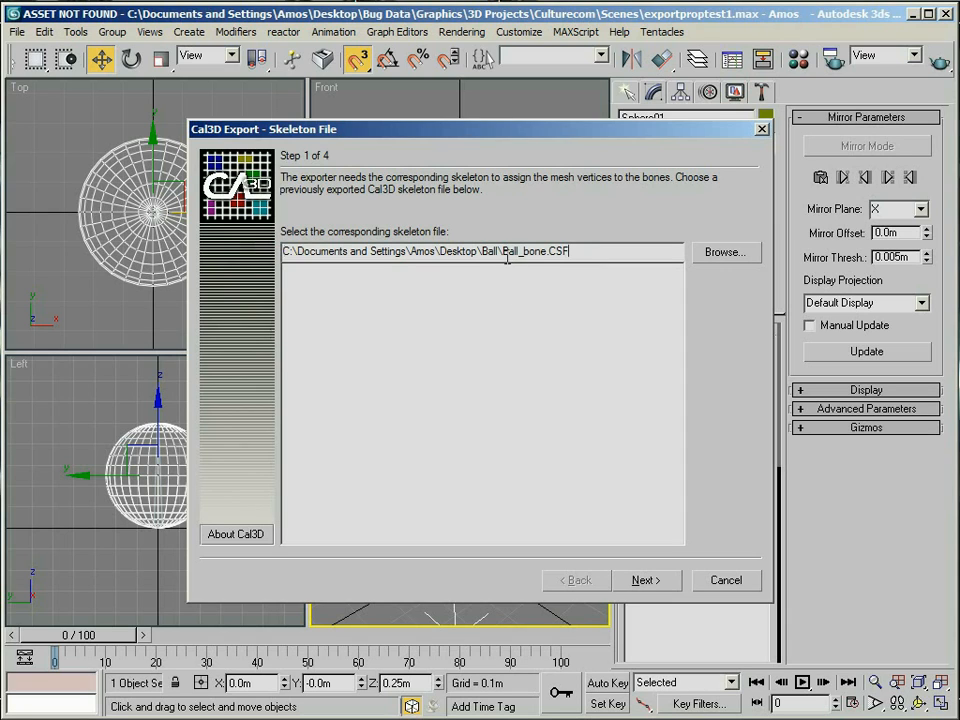
pyautogui.click(712, 257)
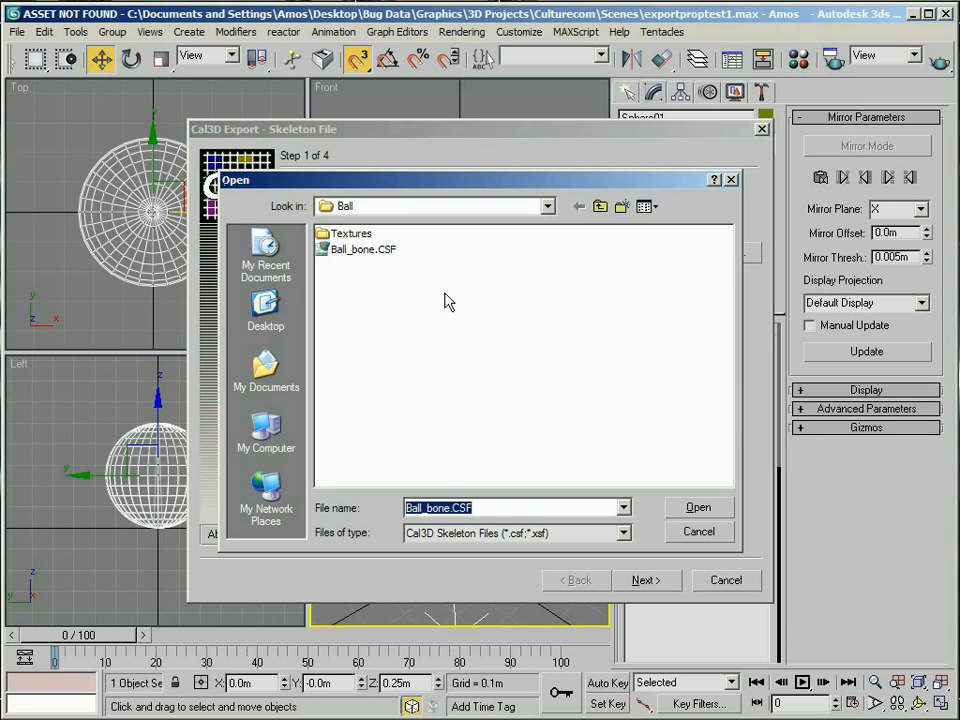
pyautogui.click(353, 255)
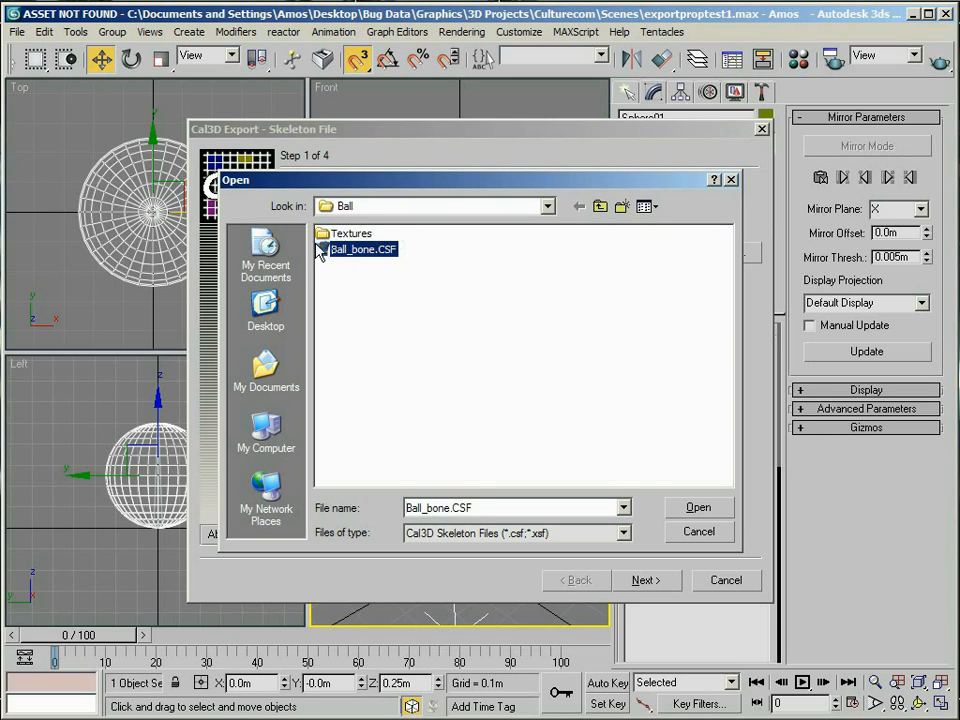
pyautogui.click(690, 507)
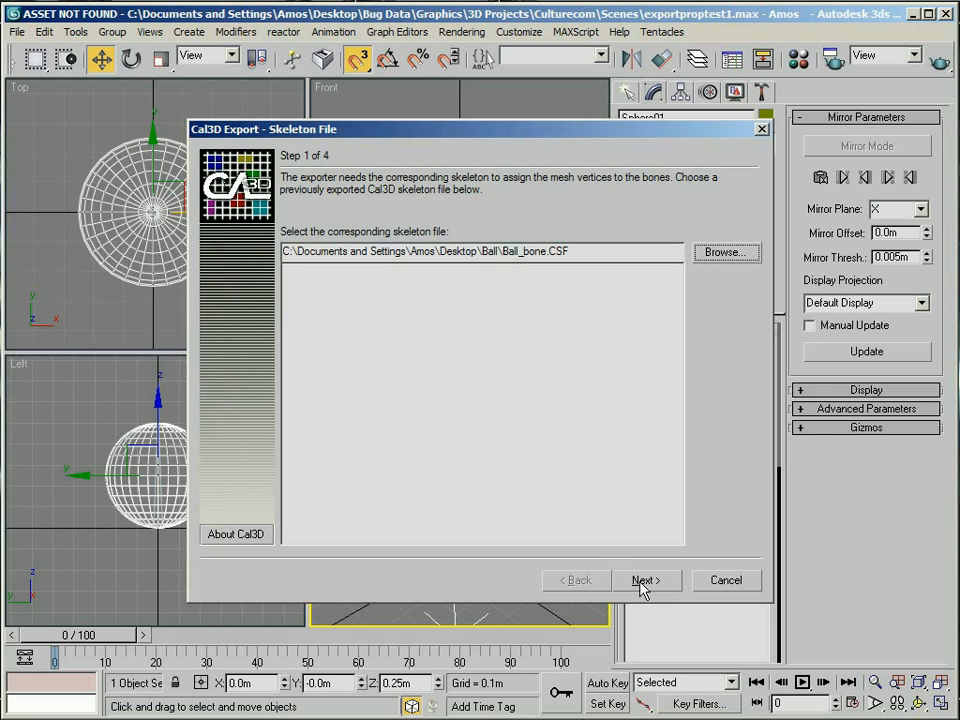
pyautogui.click(644, 580)
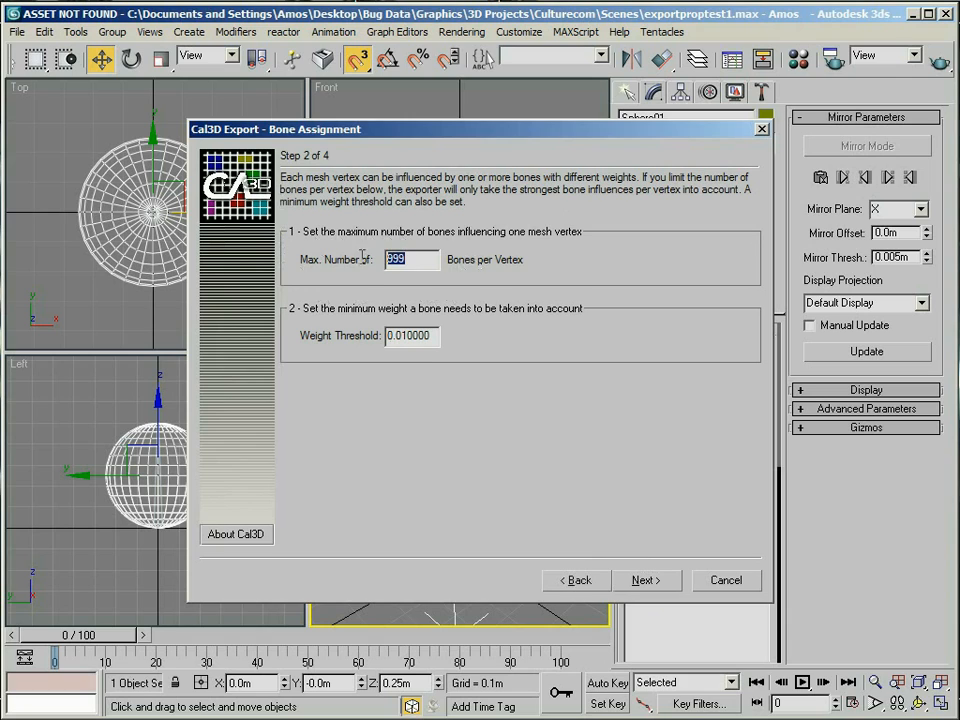
# - Limit the mesh to 1 bone per vertex and finish its export without progressive meshes or a spring system
pyautogui.write('1')
pyautogui.click(641, 582)
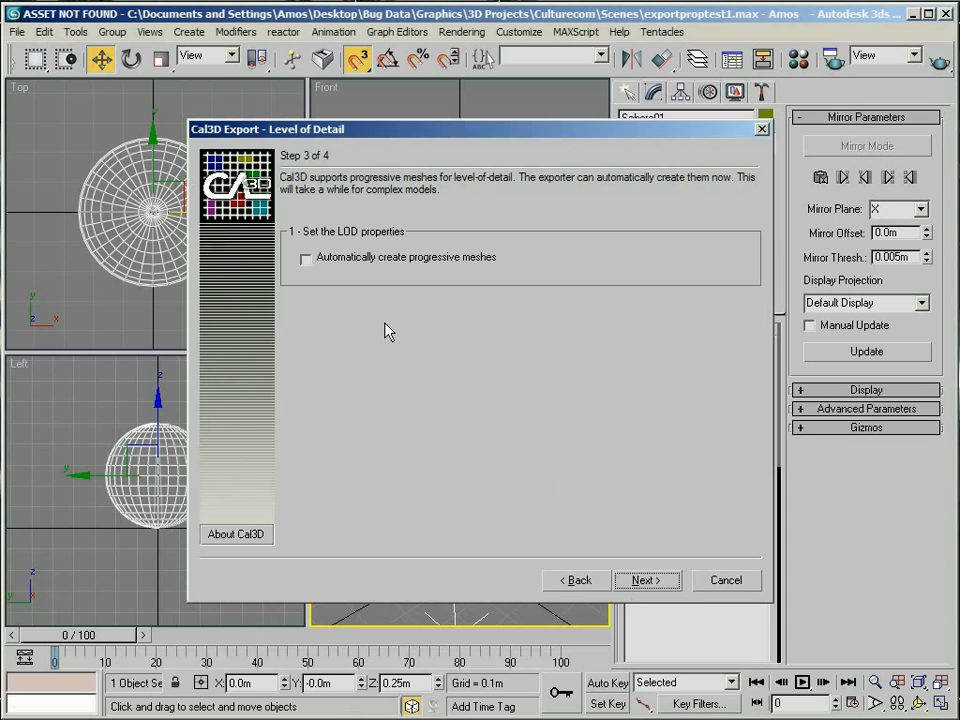
pyautogui.click(648, 582)
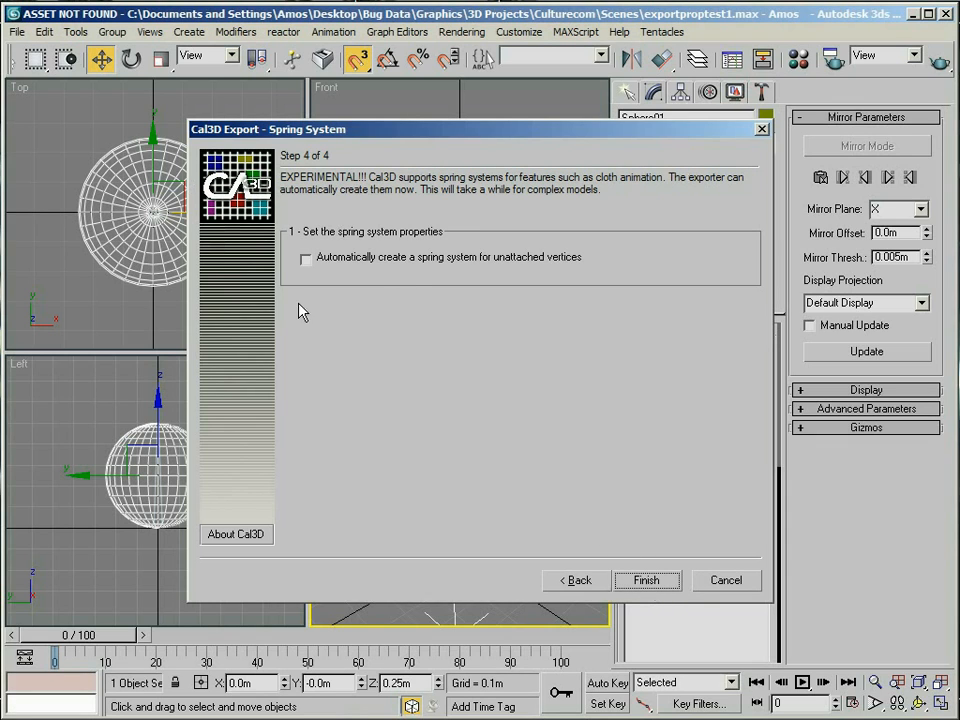
pyautogui.click(632, 582)
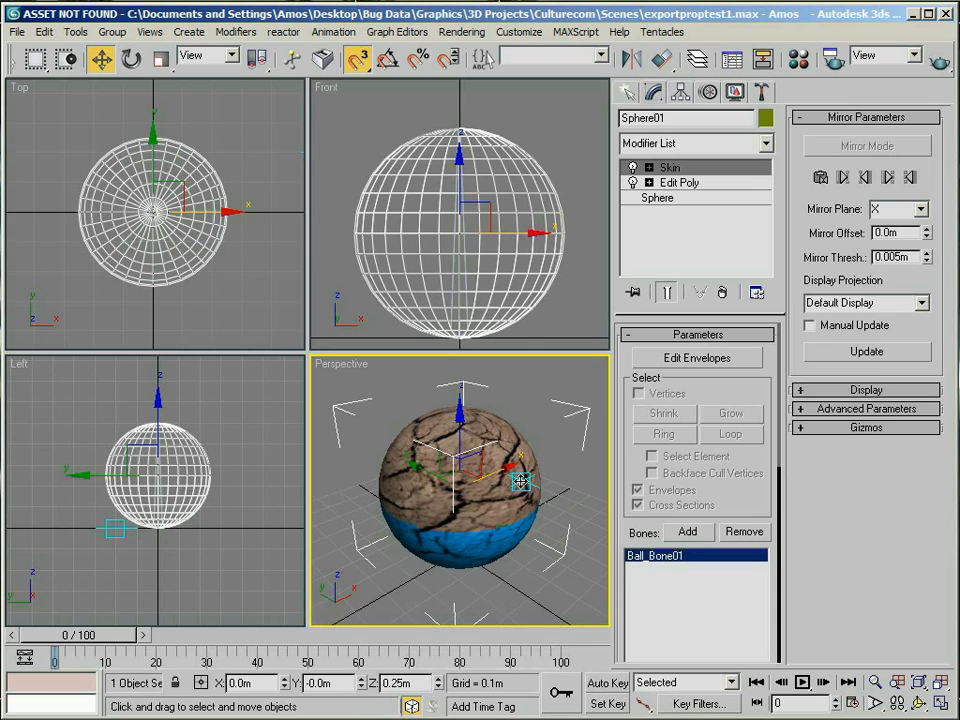
# - Open the Ball_Top [0] sub-material of the Ball material in the Material Editor and copy its name
pyautogui.click(800, 60)
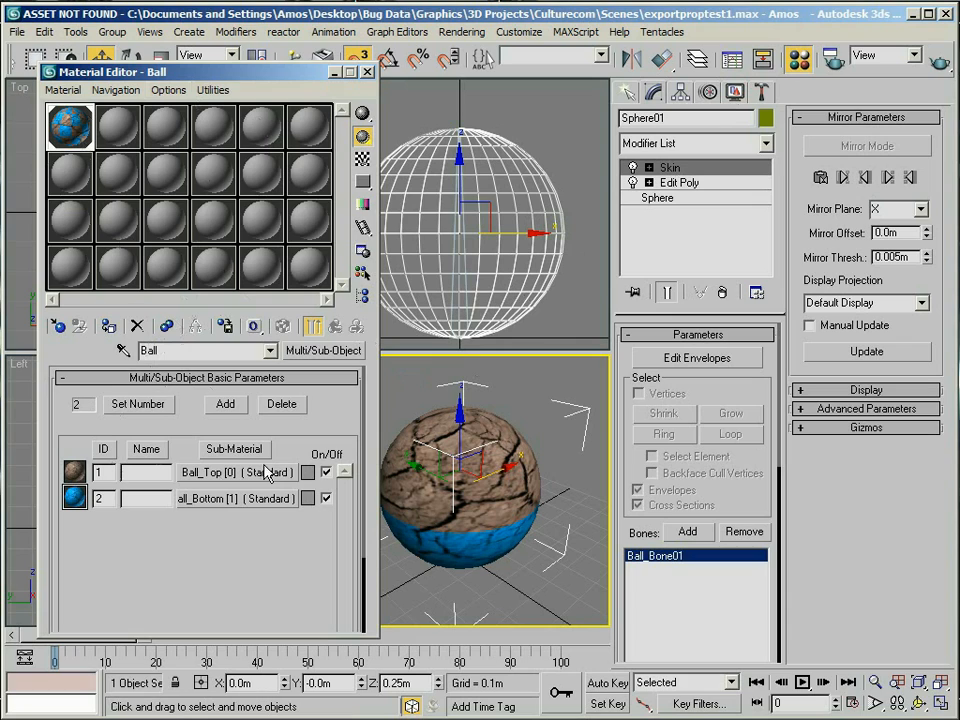
pyautogui.click(203, 472)
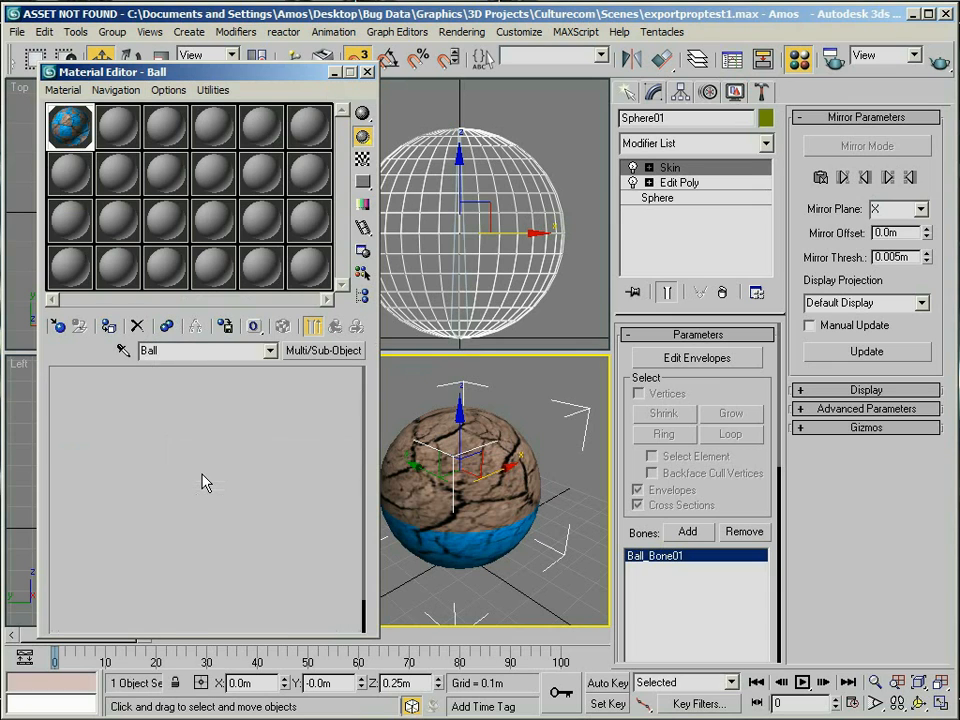
pyautogui.click(200, 350)
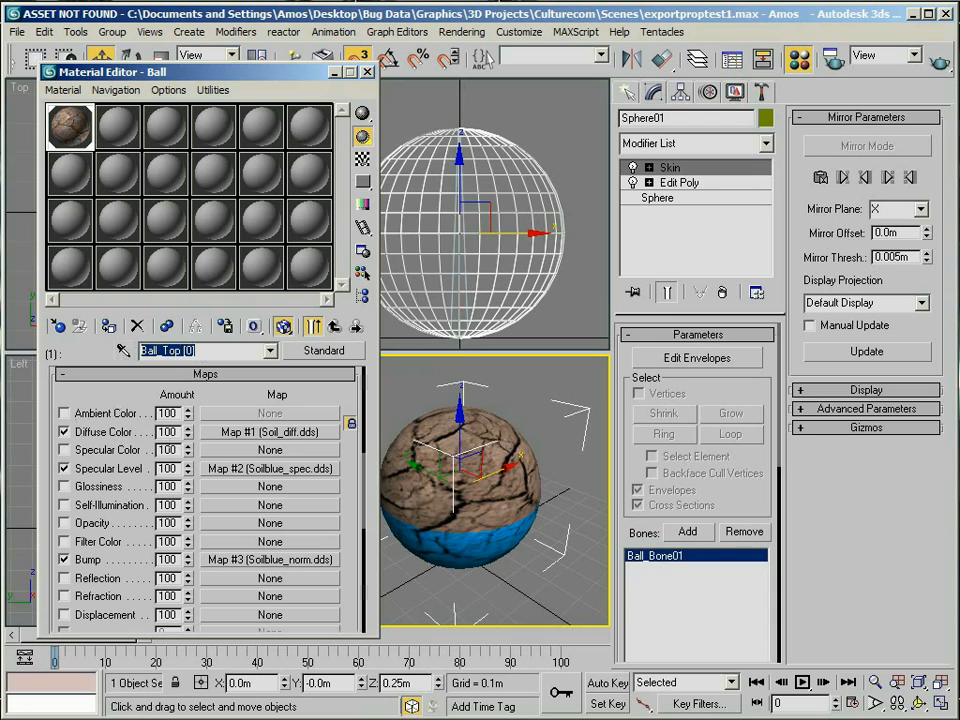
pyautogui.rightClick(172, 355)
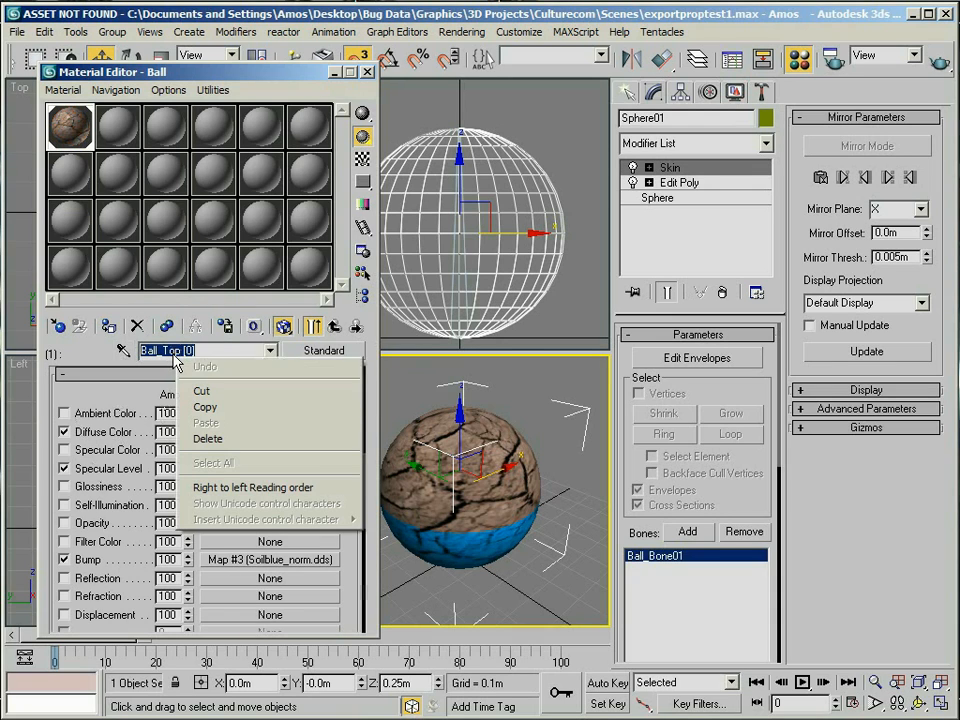
pyautogui.click(216, 410)
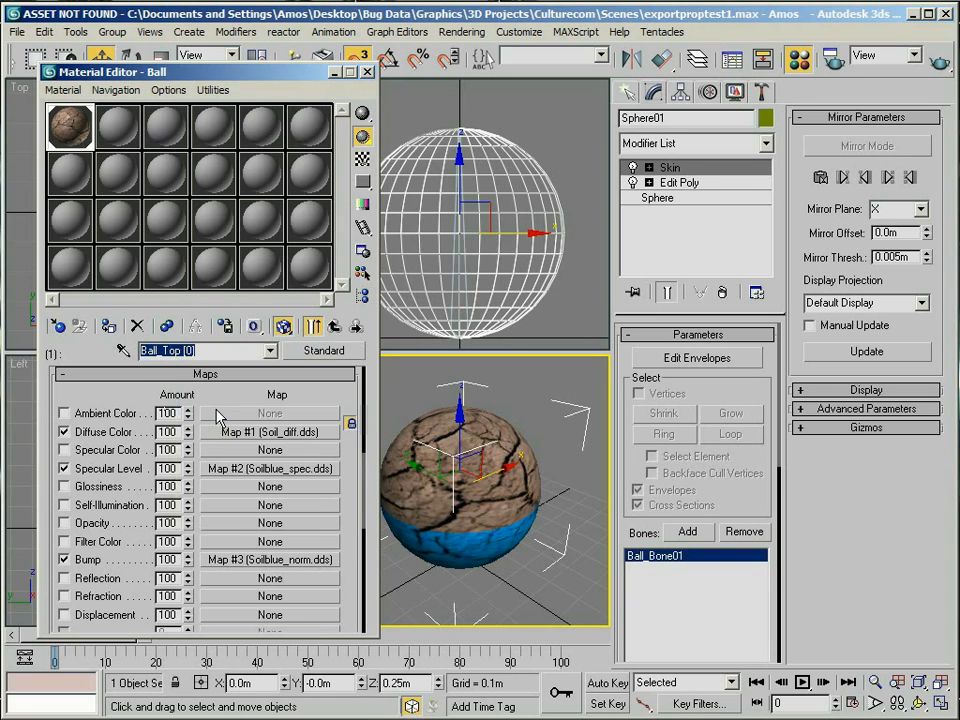
# - Start an export to the Ball folder as a Cal3D Material File (*.CRF, *.XRF), pasting Ball_Top [0] as the file name
pyautogui.click(18, 32)
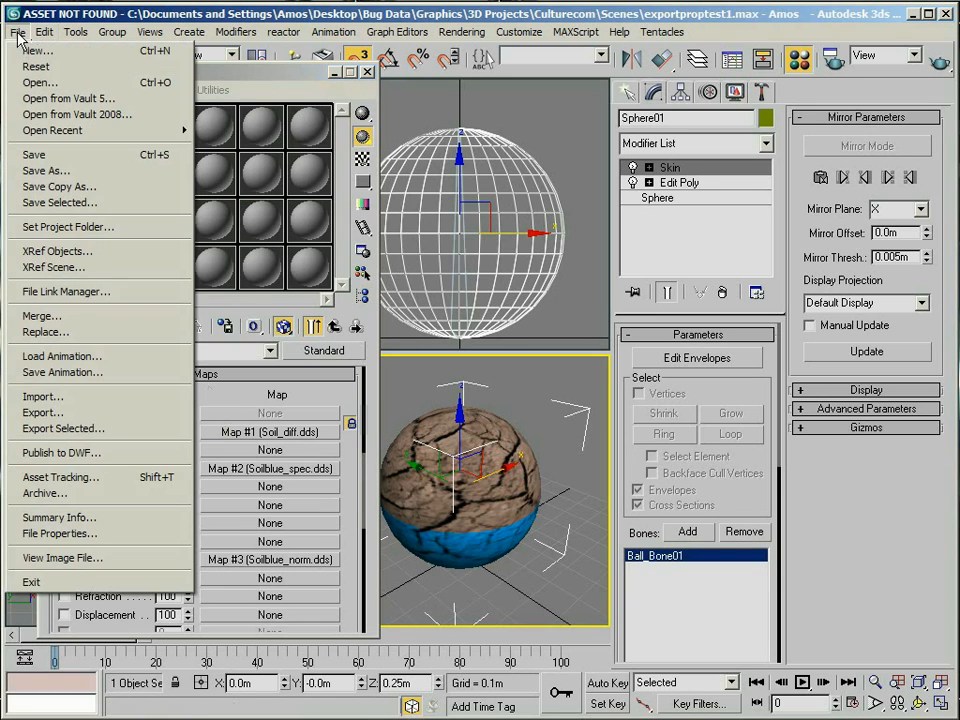
pyautogui.click(97, 420)
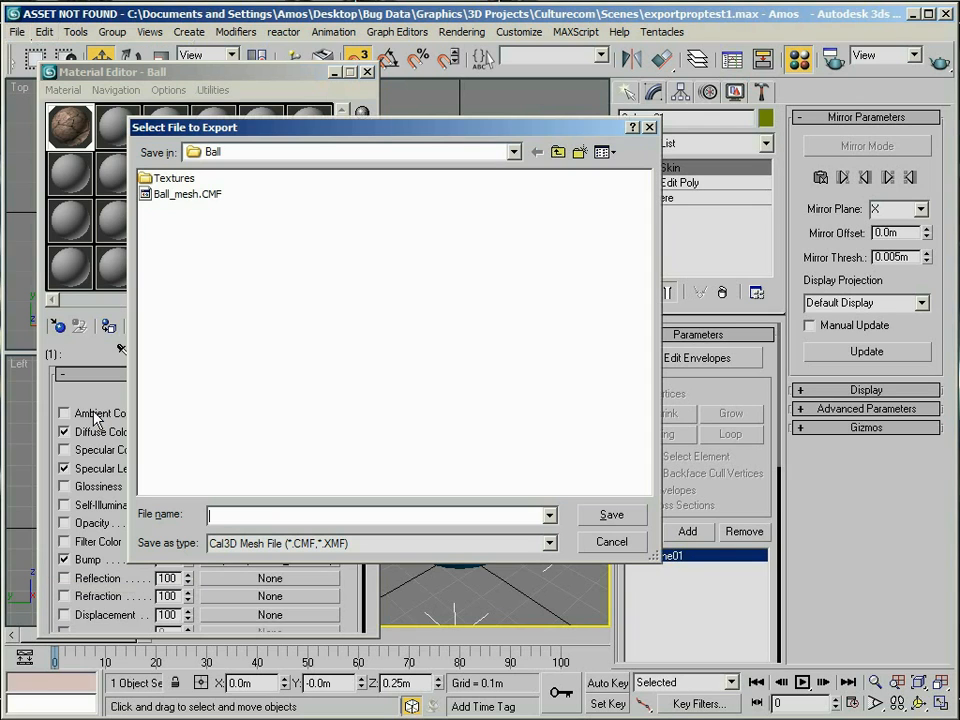
pyautogui.click(299, 544)
pyautogui.click(288, 572)
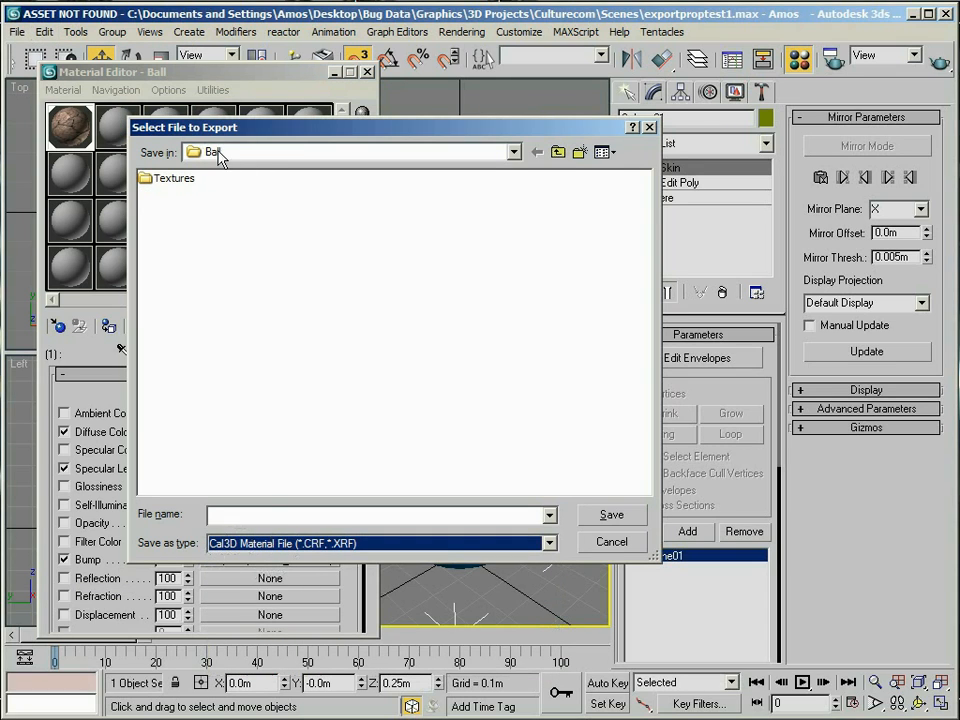
pyautogui.click(218, 516)
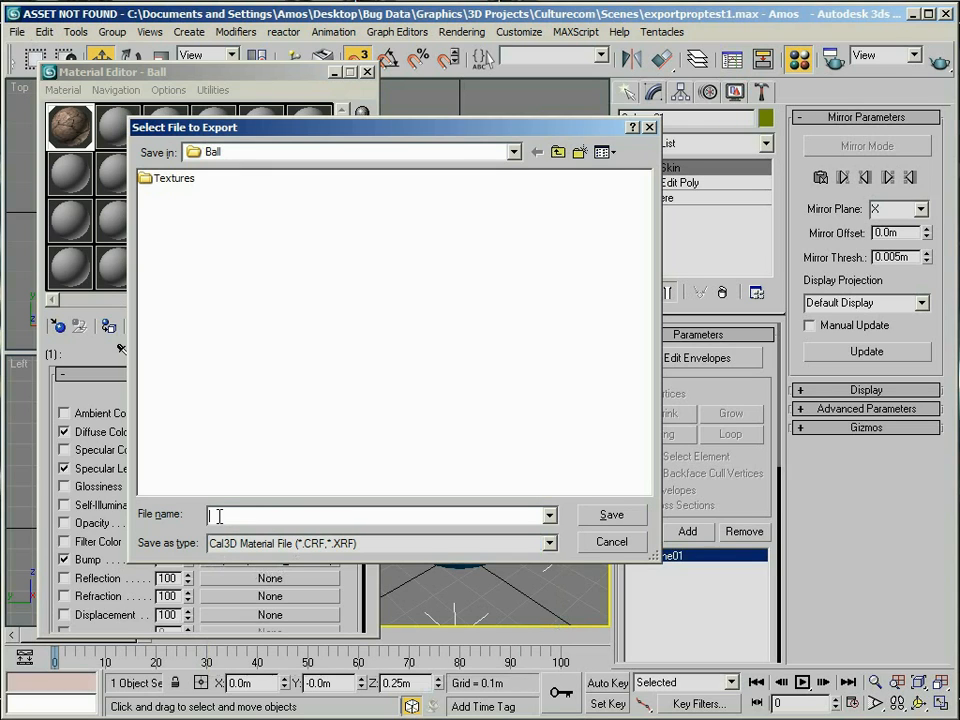
pyautogui.rightClick(219, 516)
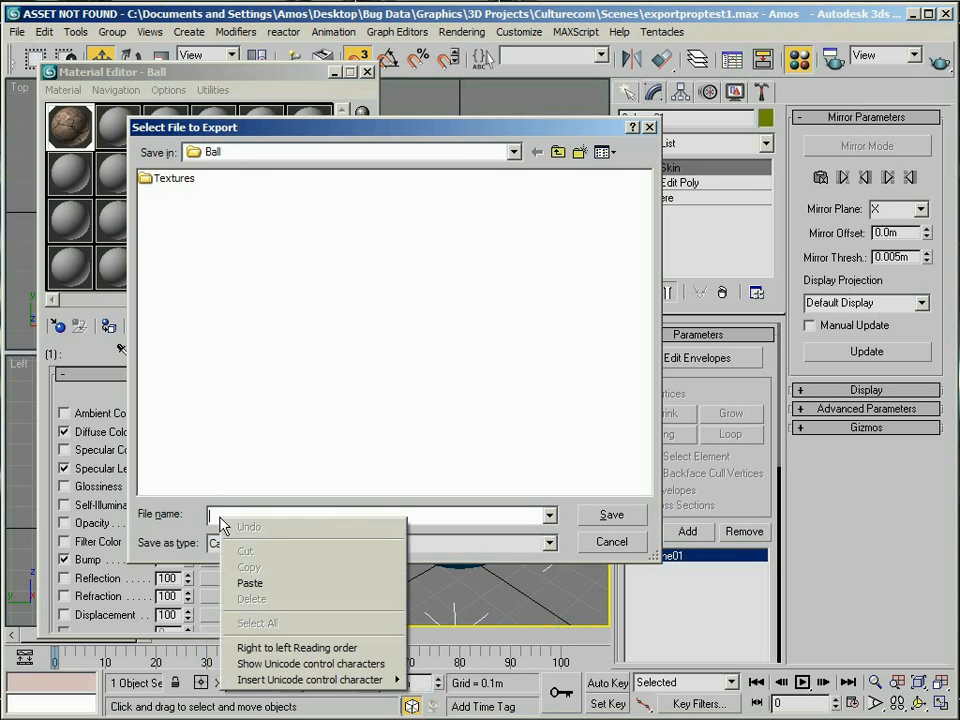
pyautogui.click(262, 585)
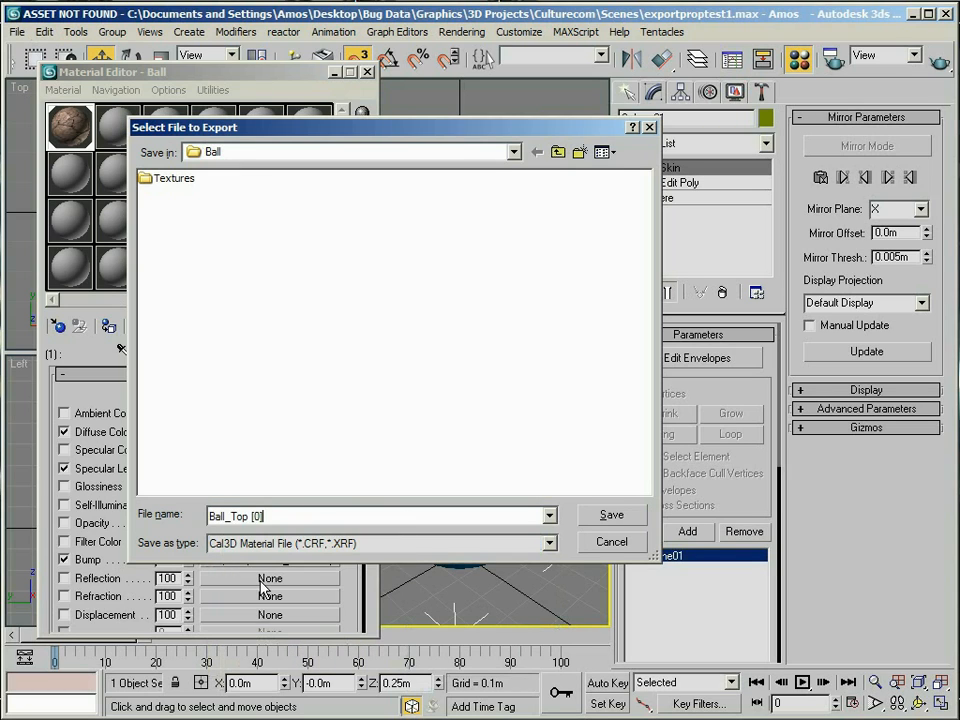
pyautogui.click(611, 515)
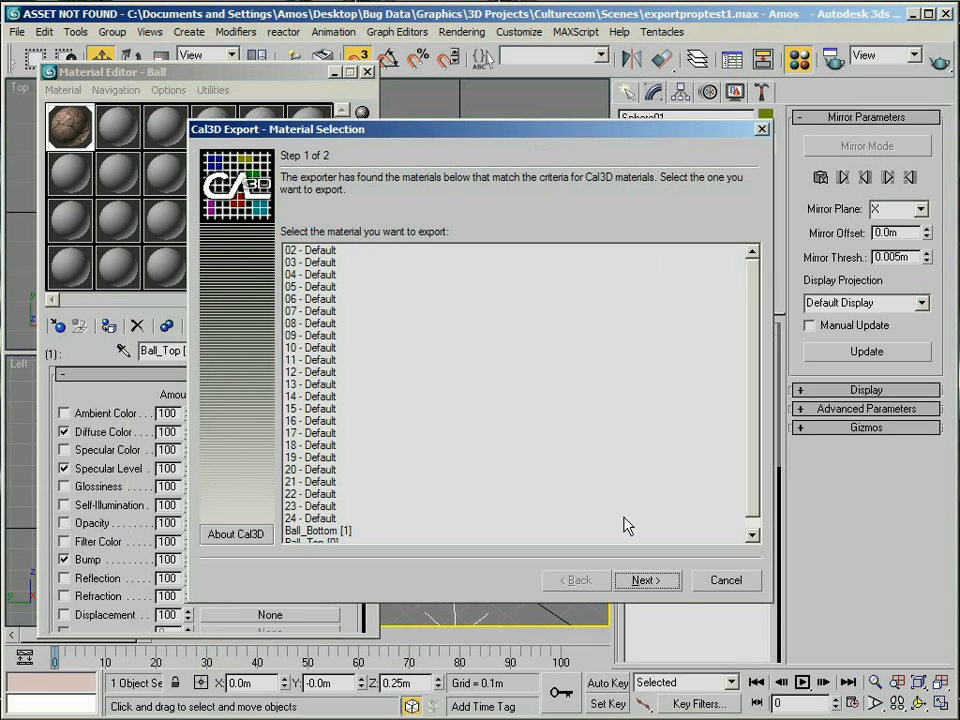
# - Choose Ball_Top [0] as the material to export and complete the export with its listed maps
pyautogui.scroll(-1, 752, 437)
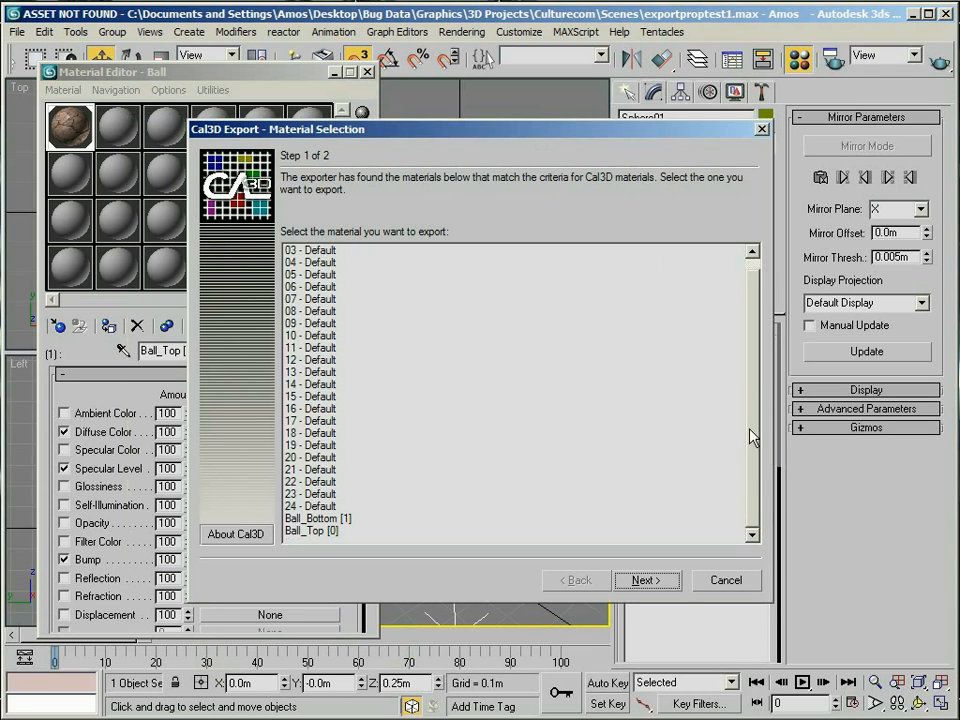
pyautogui.click(312, 531)
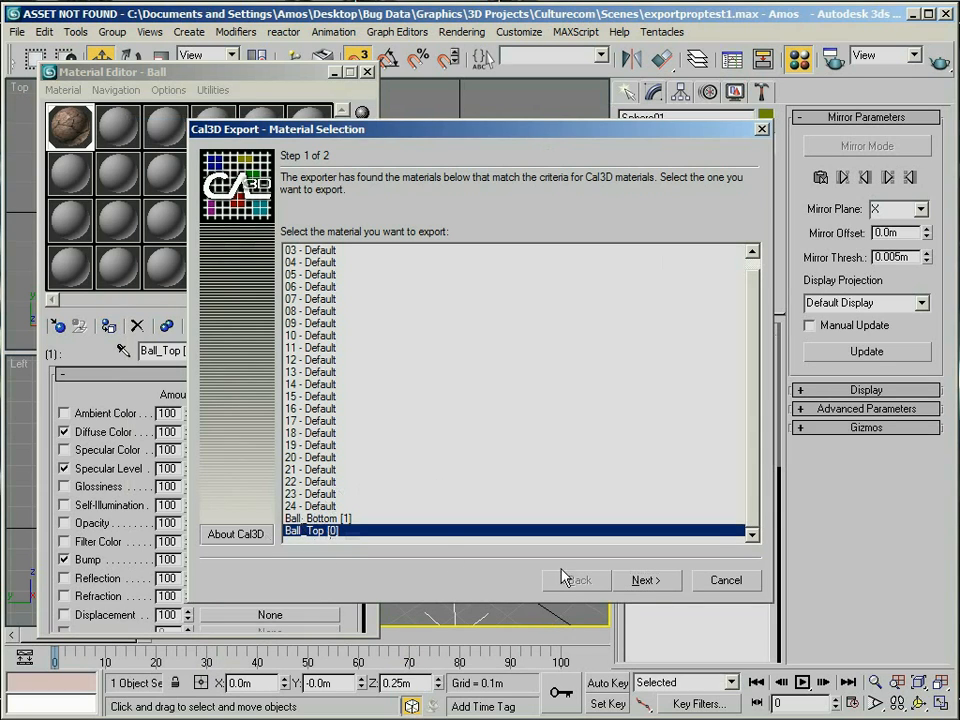
pyautogui.click(645, 580)
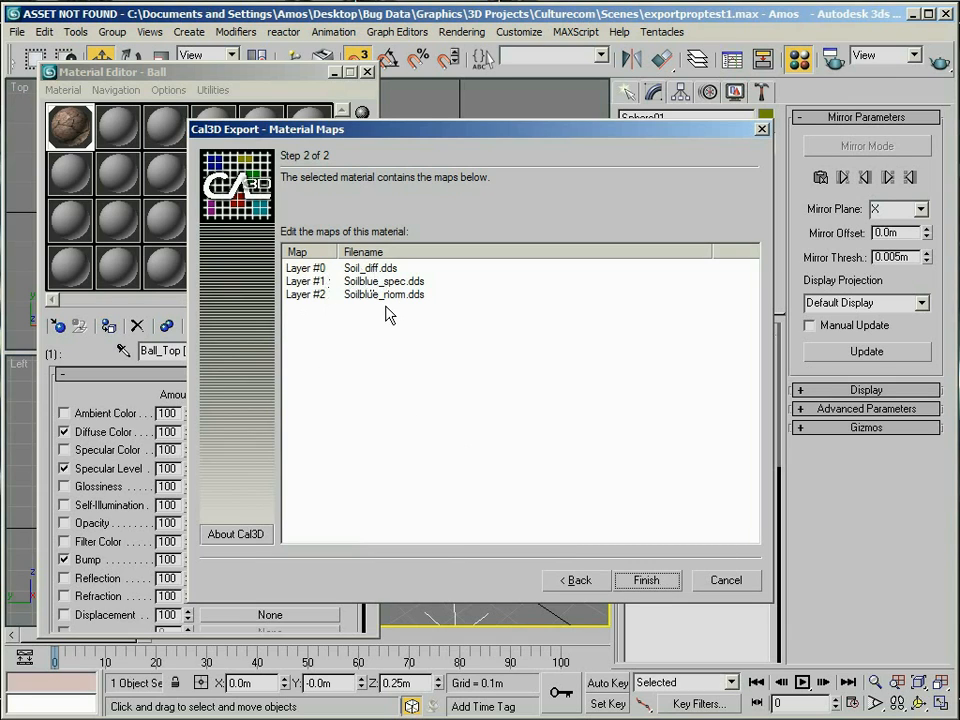
pyautogui.click(645, 580)
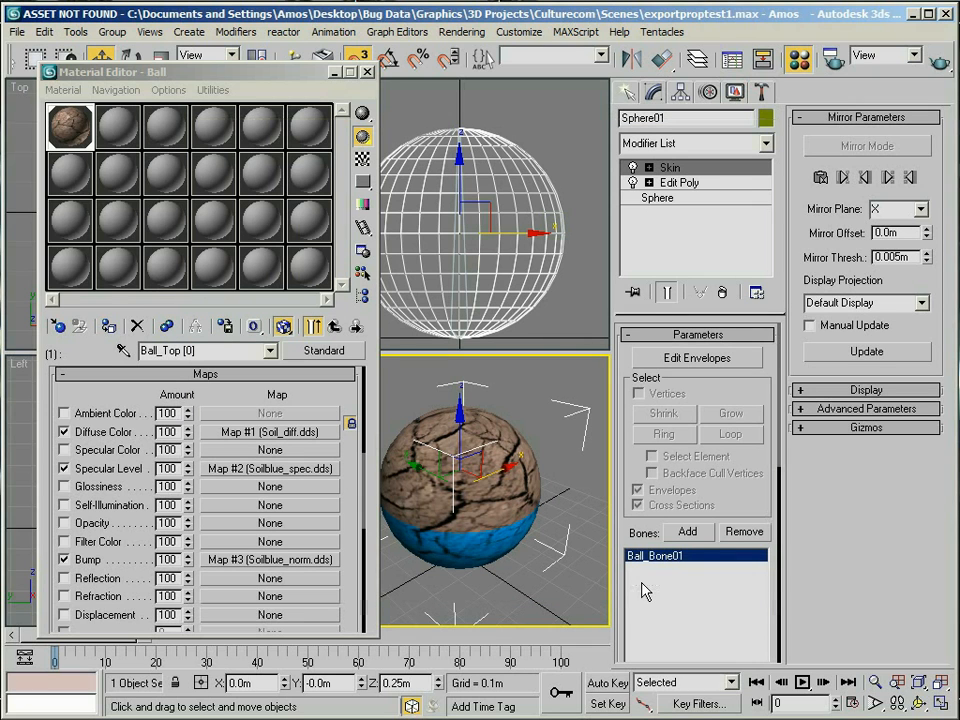
# - Go to the Ball_Bottom [1] sub-material and start its Cal3D Material File export to the Ball folder under the same name
pyautogui.click(356, 327)
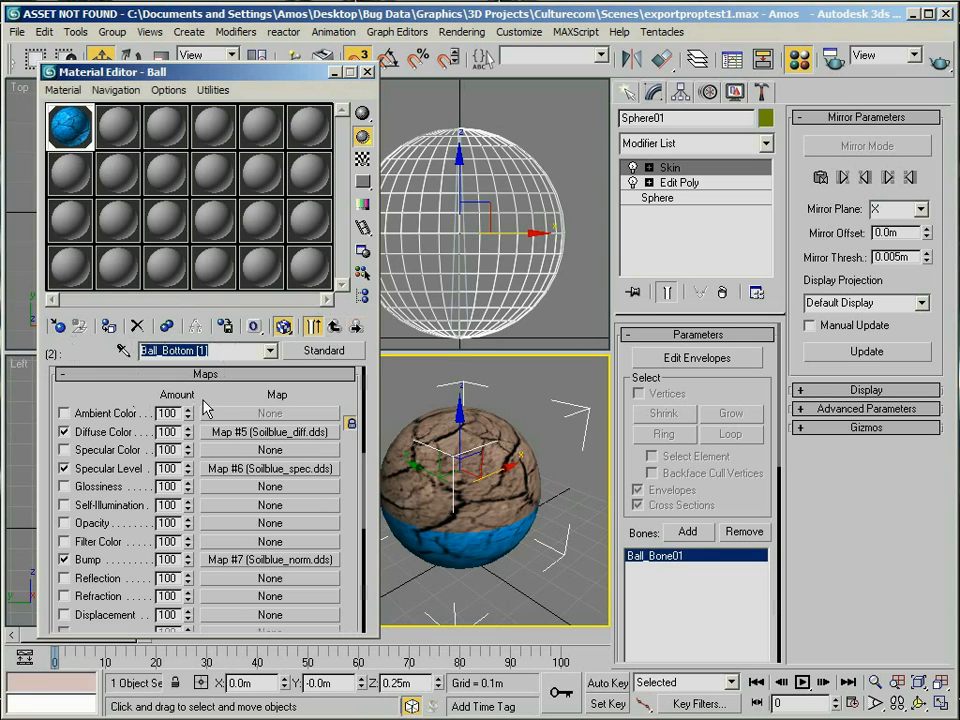
pyautogui.click(18, 31)
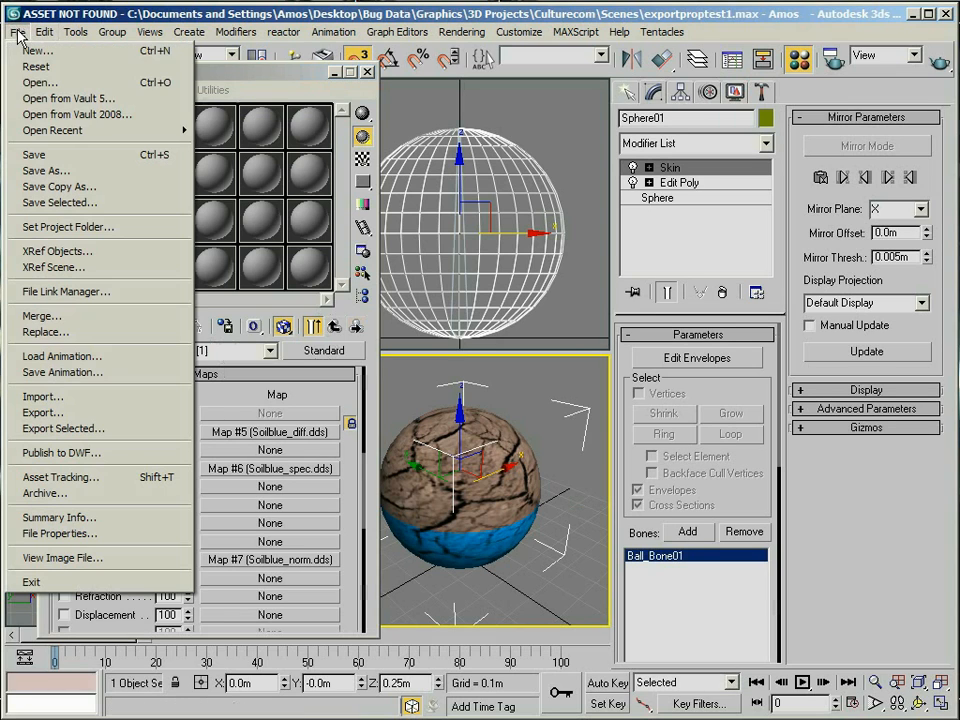
pyautogui.click(99, 413)
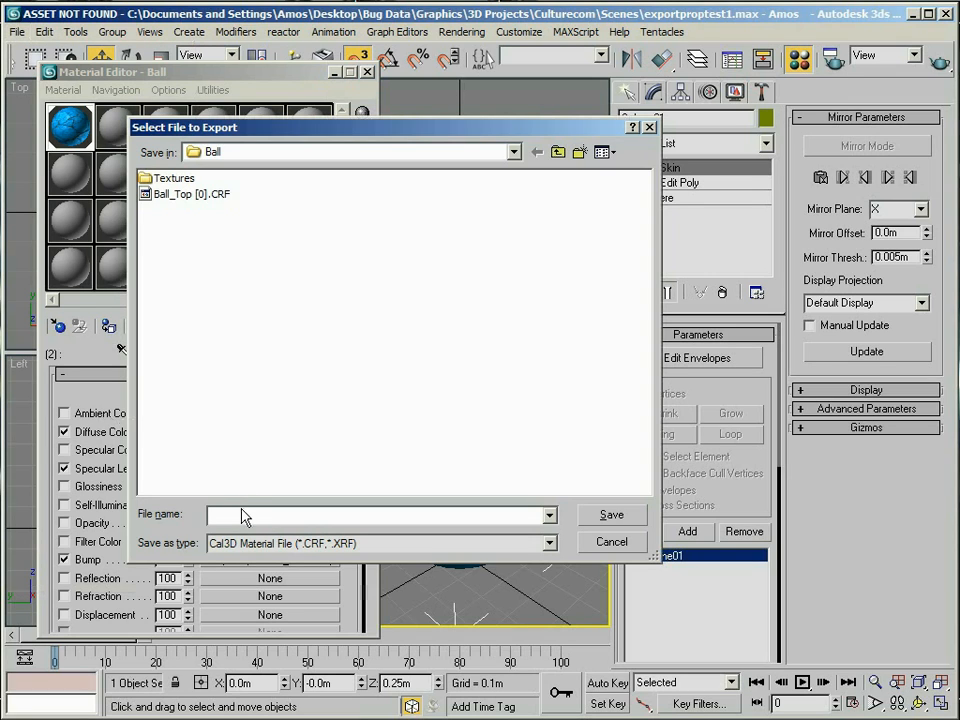
pyautogui.hotkey('ctrl', 'v')
pyautogui.click(609, 517)
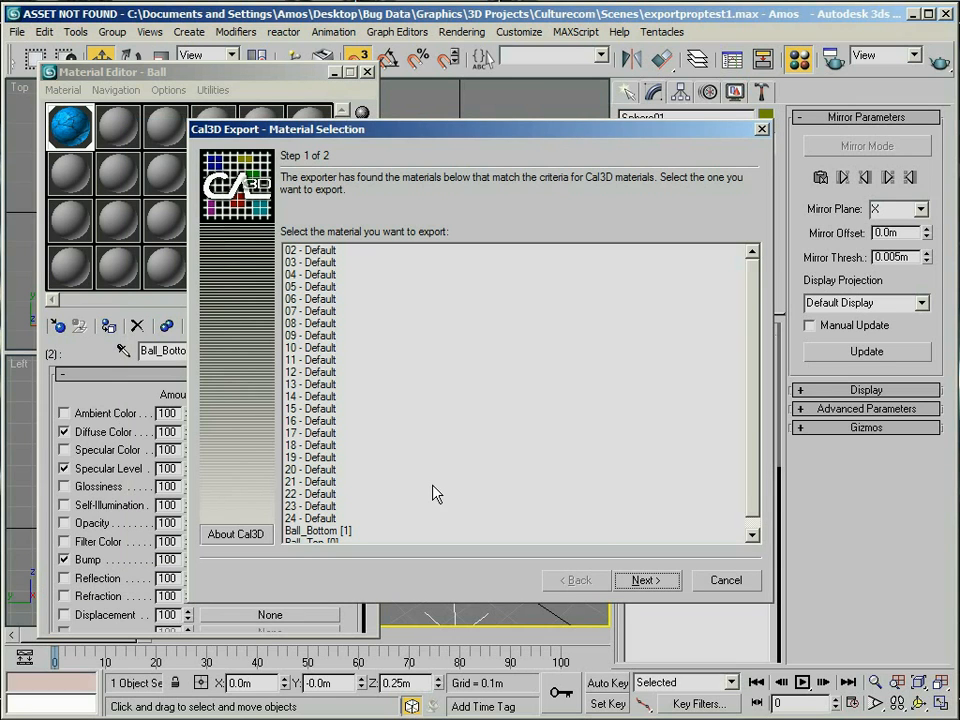
# - Choose Ball_Bottom [1] as the material to export and complete the export with its listed maps
pyautogui.click(330, 531)
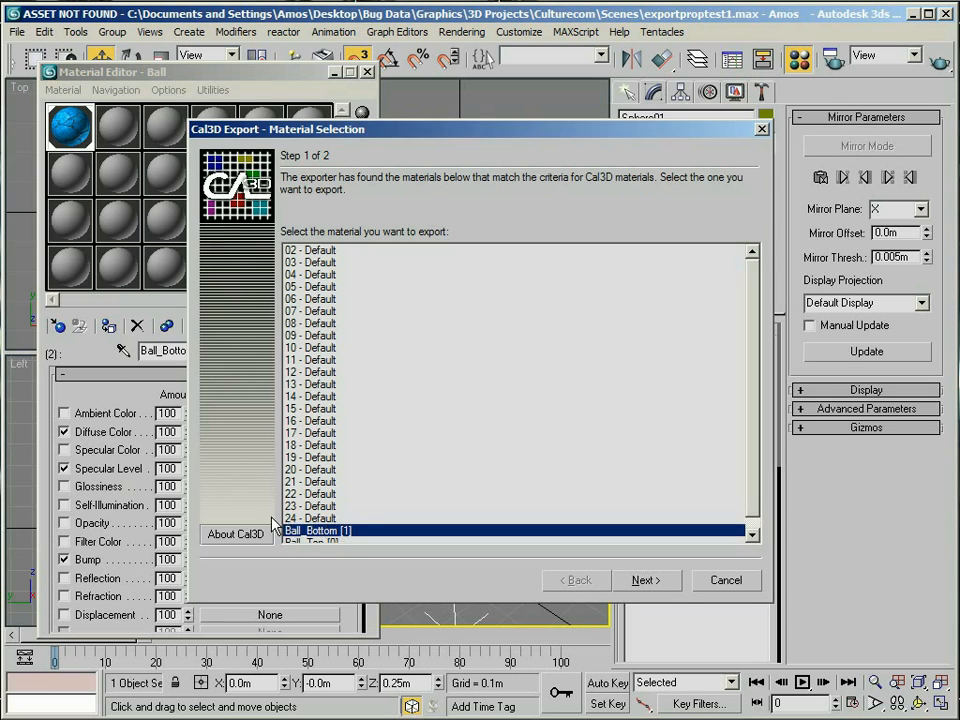
pyautogui.click(651, 580)
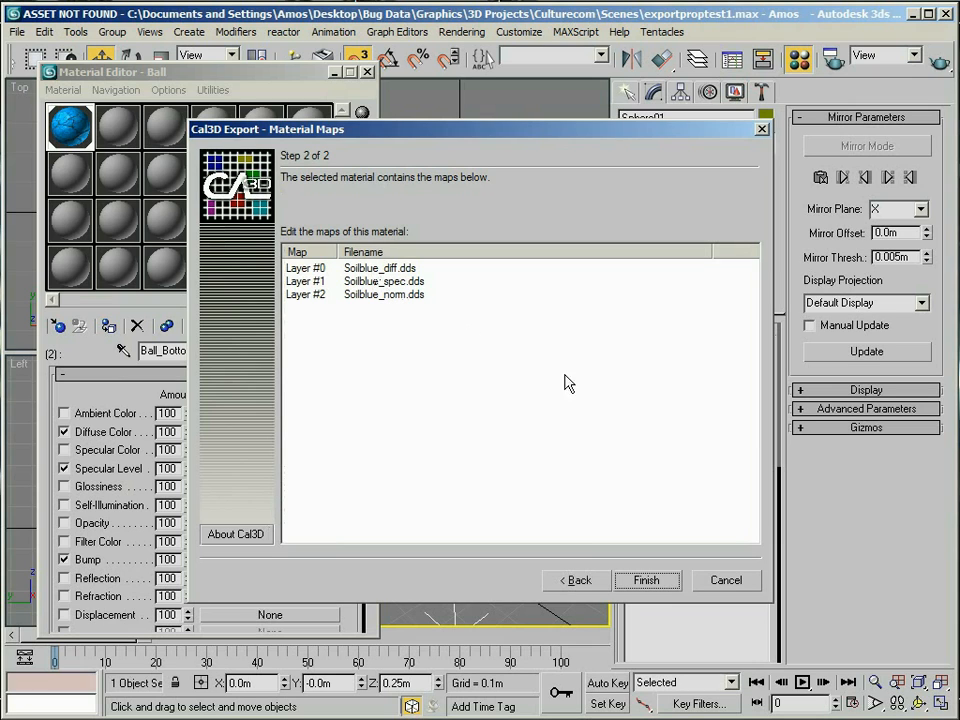
pyautogui.click(644, 581)
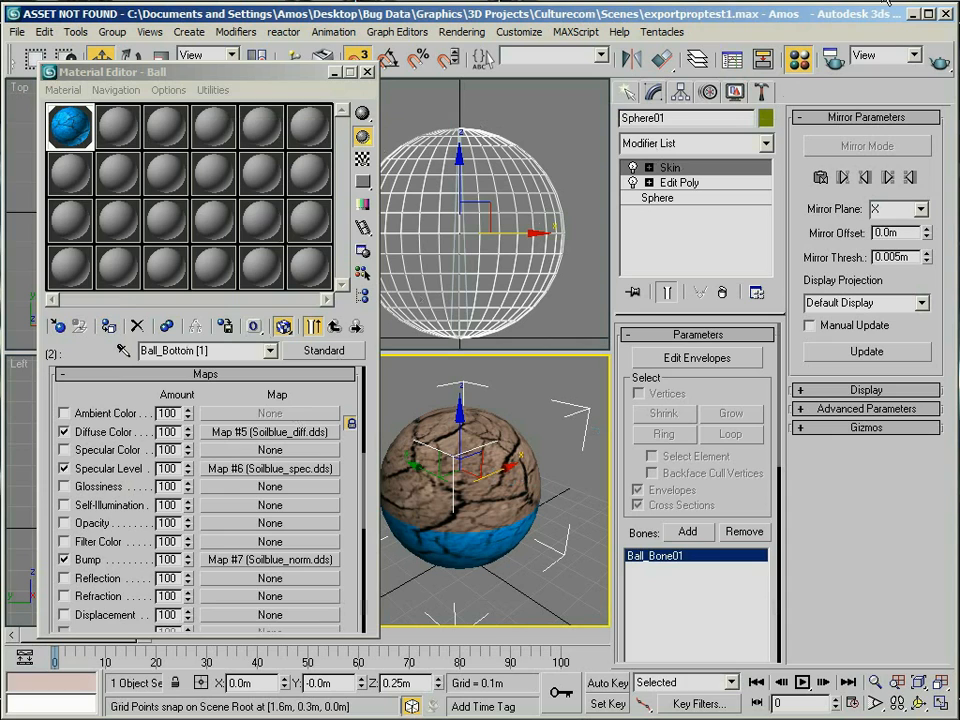
# - Close 3ds Max without saving the scene changes
pyautogui.click(945, 14)
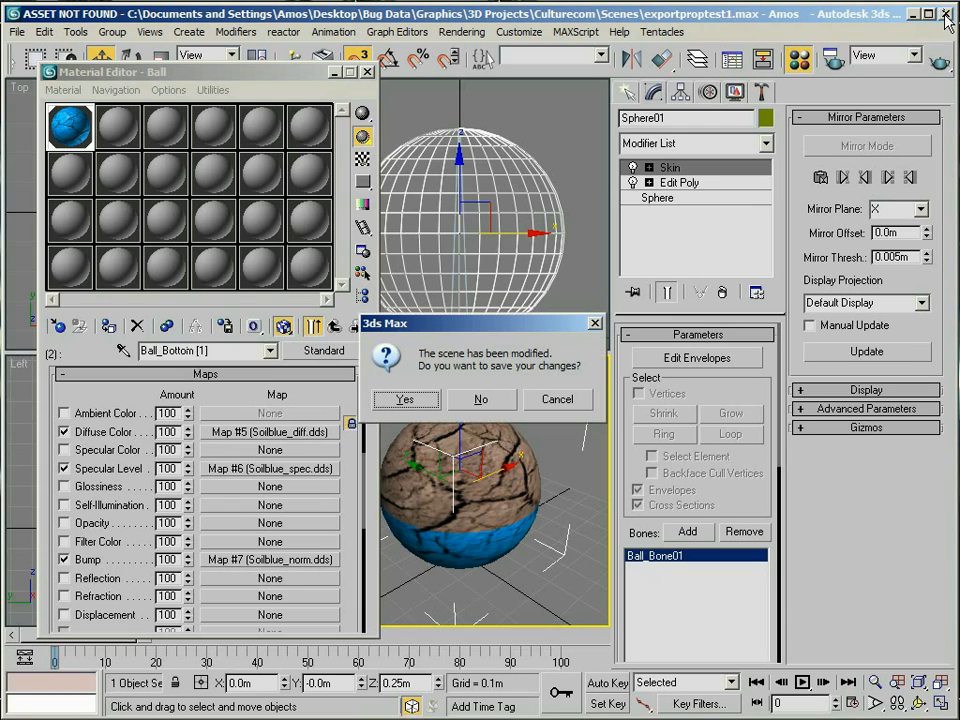
pyautogui.click(487, 405)
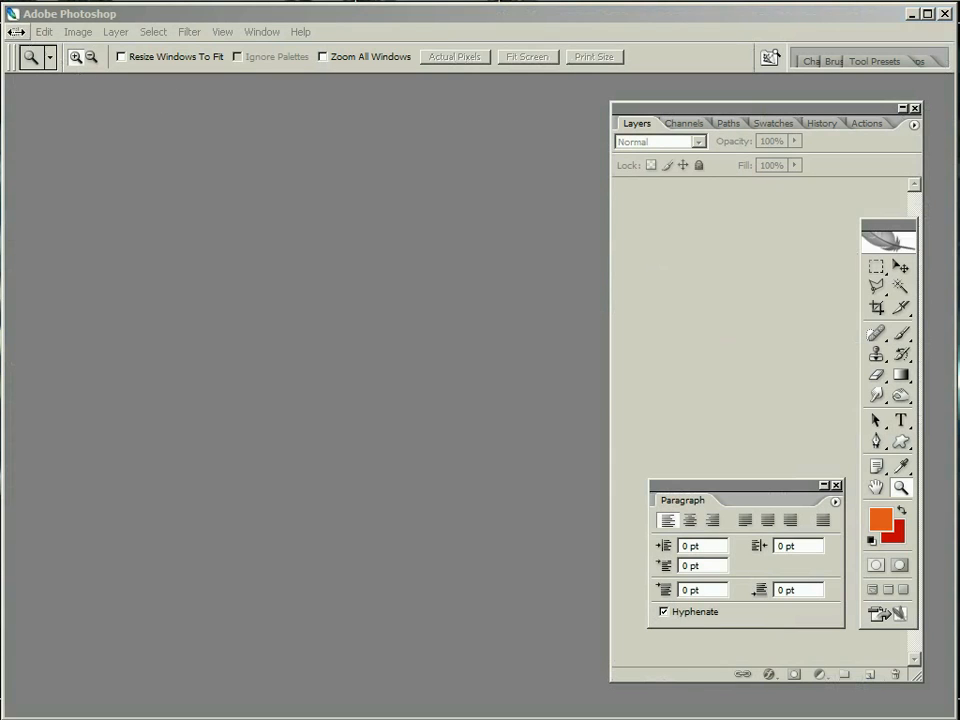
# - Open all four DDS textures from the Ball folder's Textures subfolder, loading each at its default size
pyautogui.click(17, 31)
pyautogui.click(33, 67)
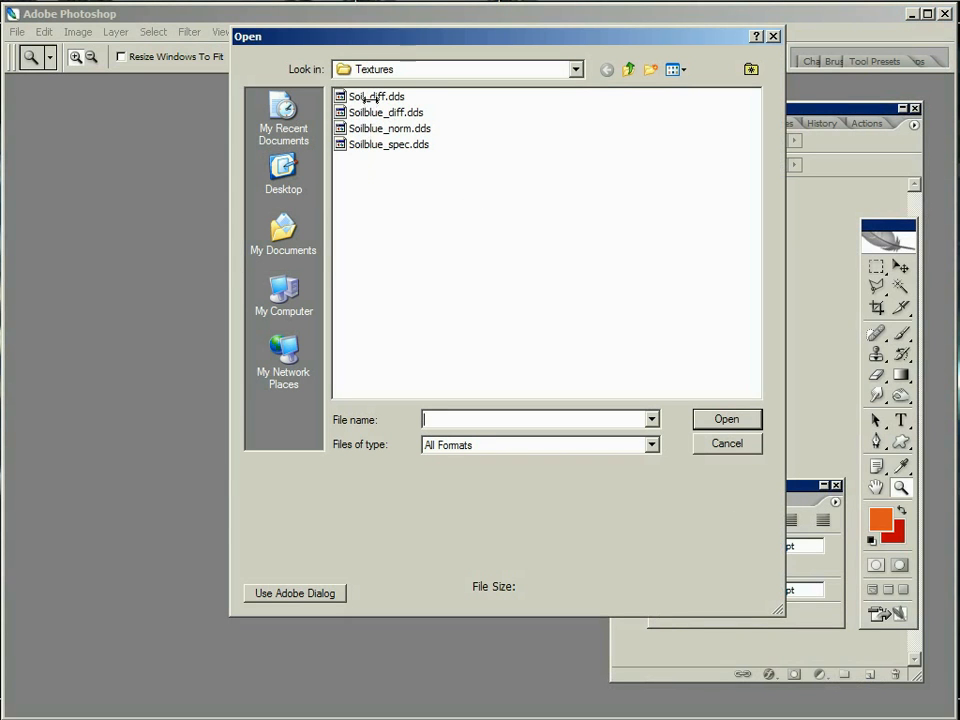
pyautogui.click(577, 68)
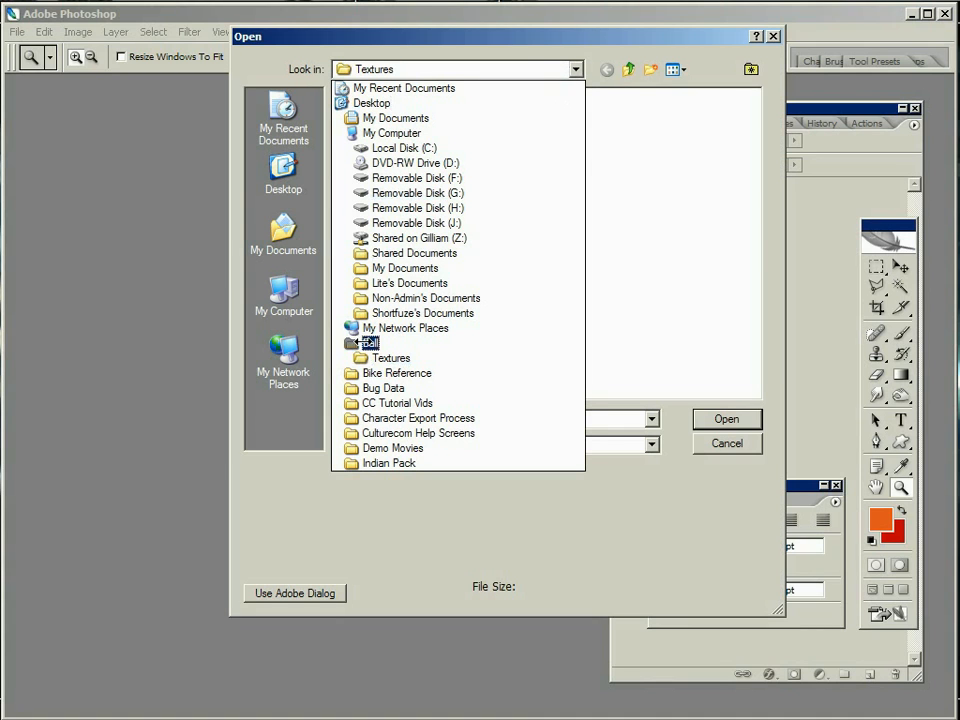
pyautogui.click(369, 342)
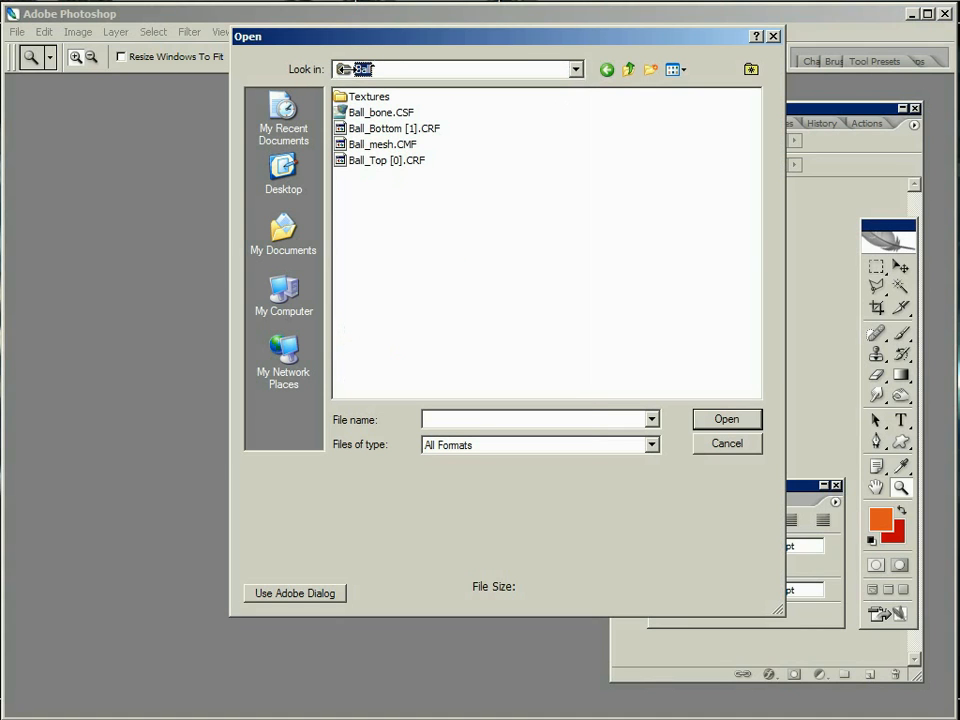
pyautogui.doubleClick(362, 95)
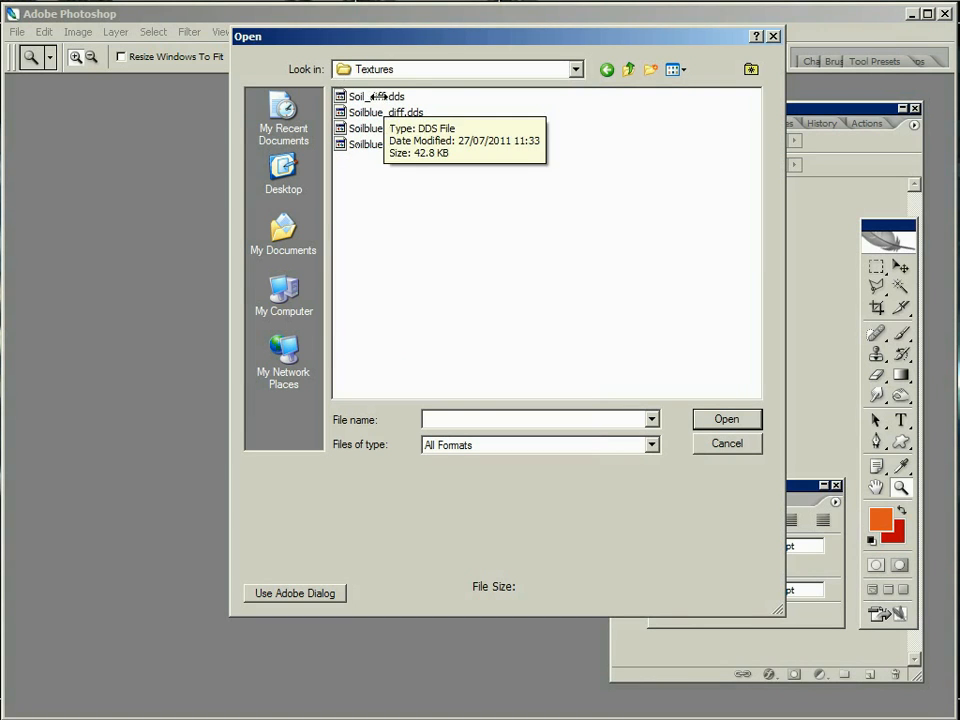
pyautogui.click(376, 96)
pyautogui.keyDown('shift'); pyautogui.click(398, 145); pyautogui.keyUp('shift')
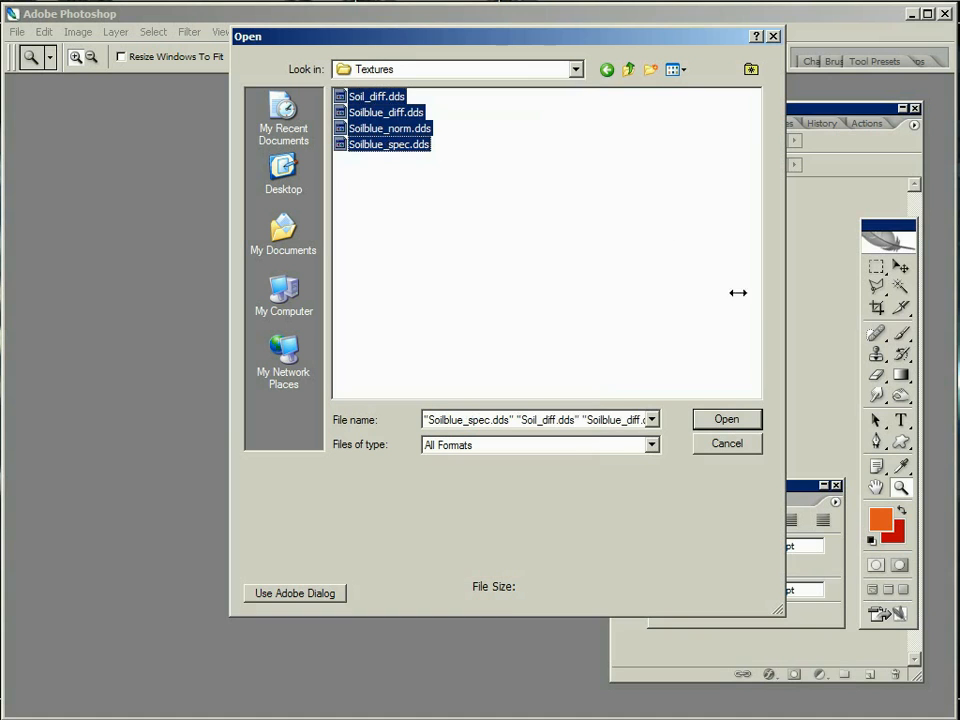
pyautogui.click(726, 419)
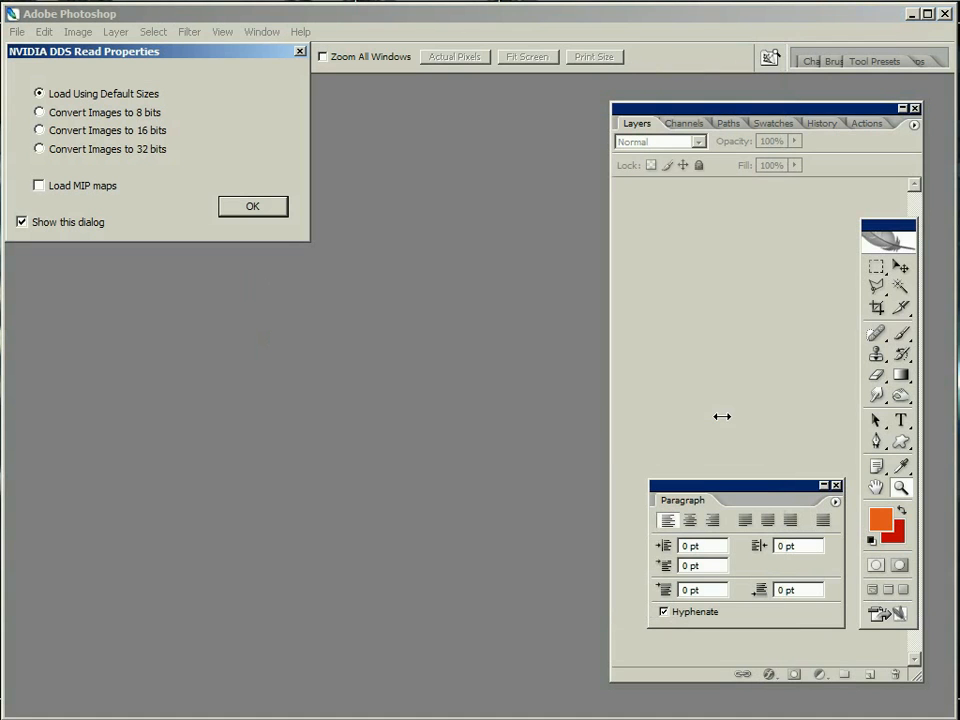
pyautogui.click(250, 206)
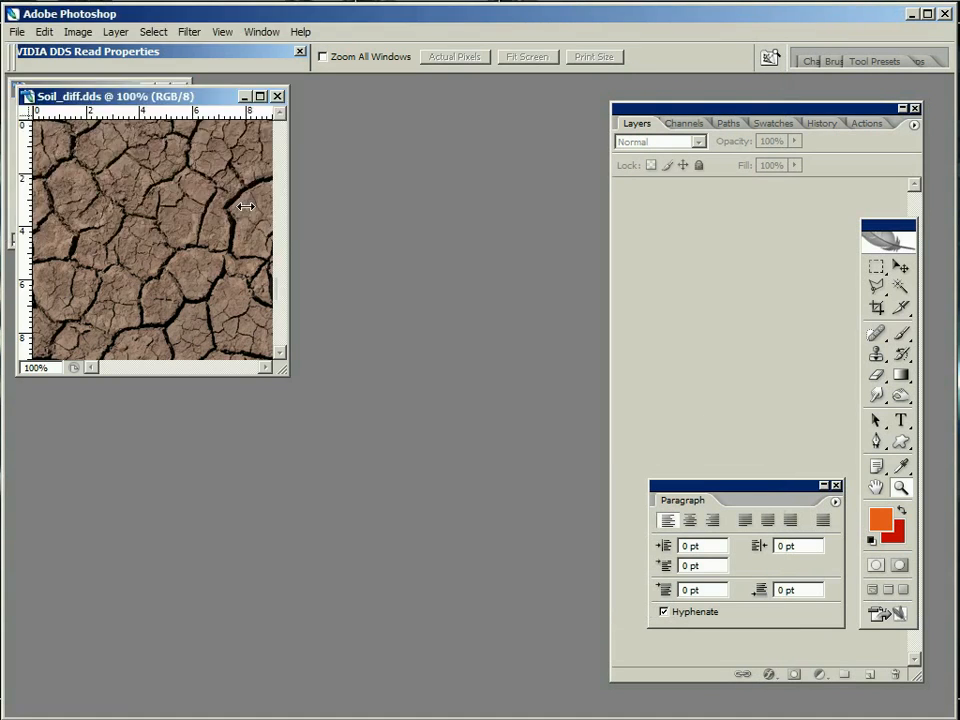
pyautogui.click(249, 206)
pyautogui.click(249, 206)
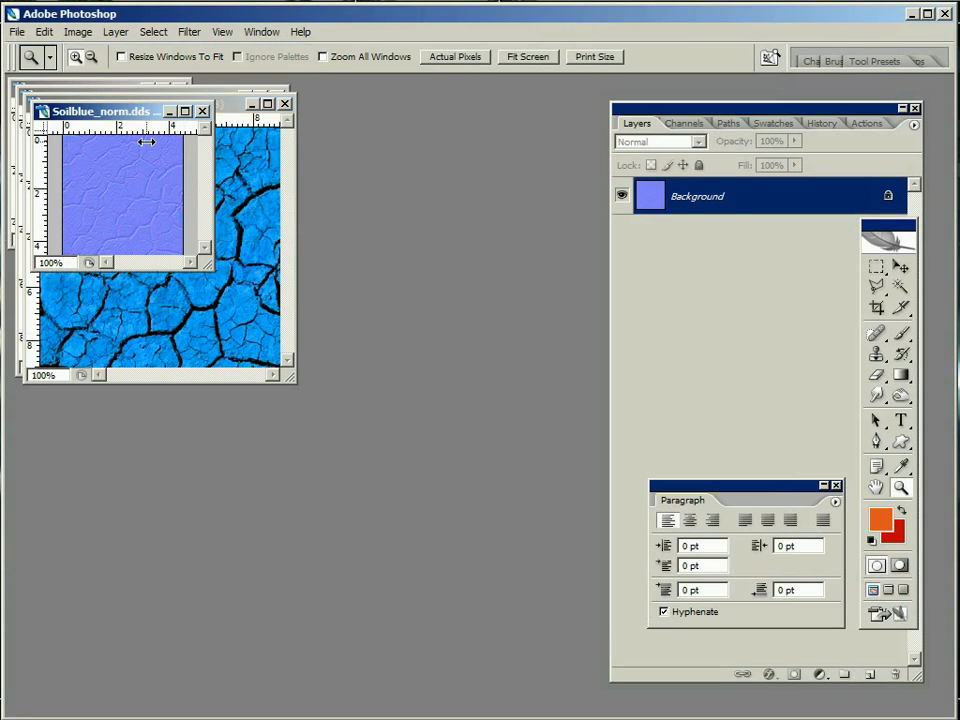
# - Enlarge the Soilblue_norm.dds window and check the image's pixel dimensions
pyautogui.moveTo(139, 107); pyautogui.dragTo(367, 268)
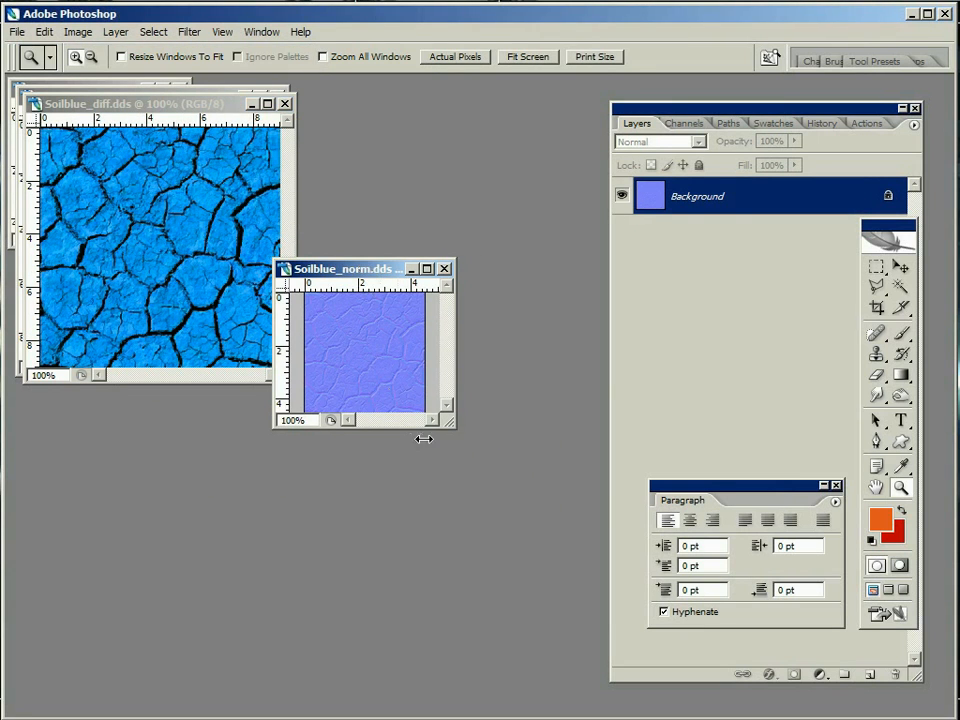
pyautogui.moveTo(454, 426); pyautogui.dragTo(513, 505)
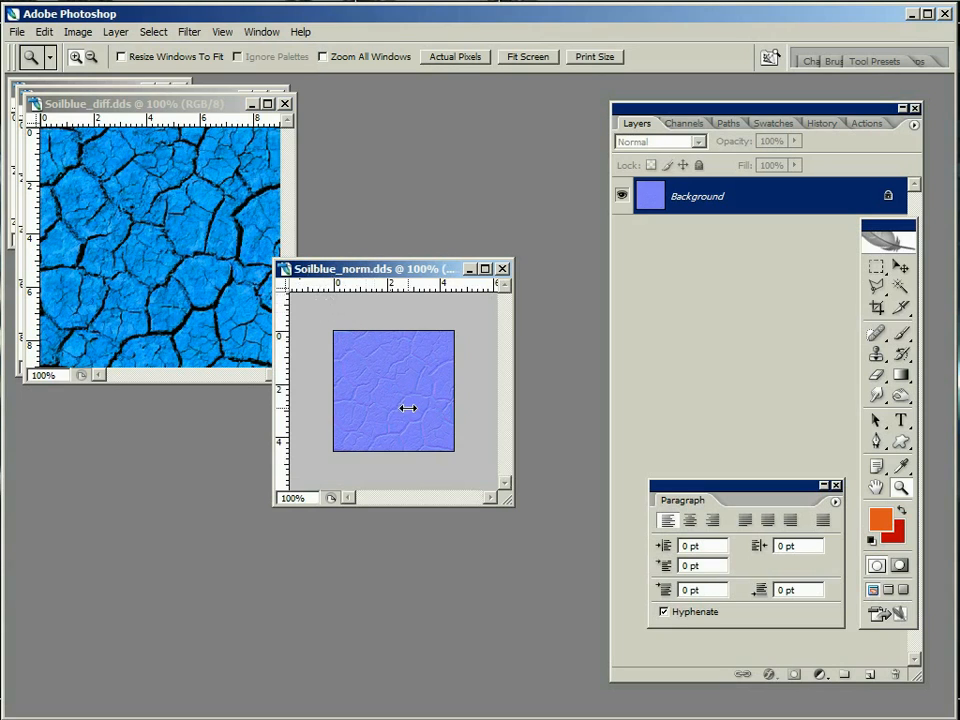
pyautogui.click(78, 31)
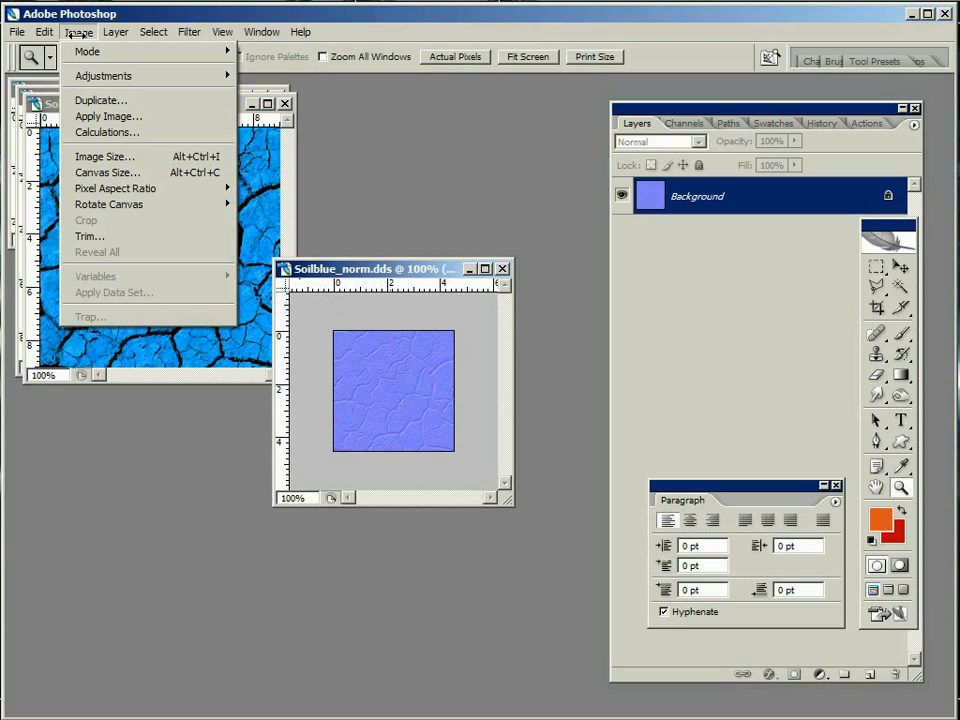
pyautogui.click(106, 156)
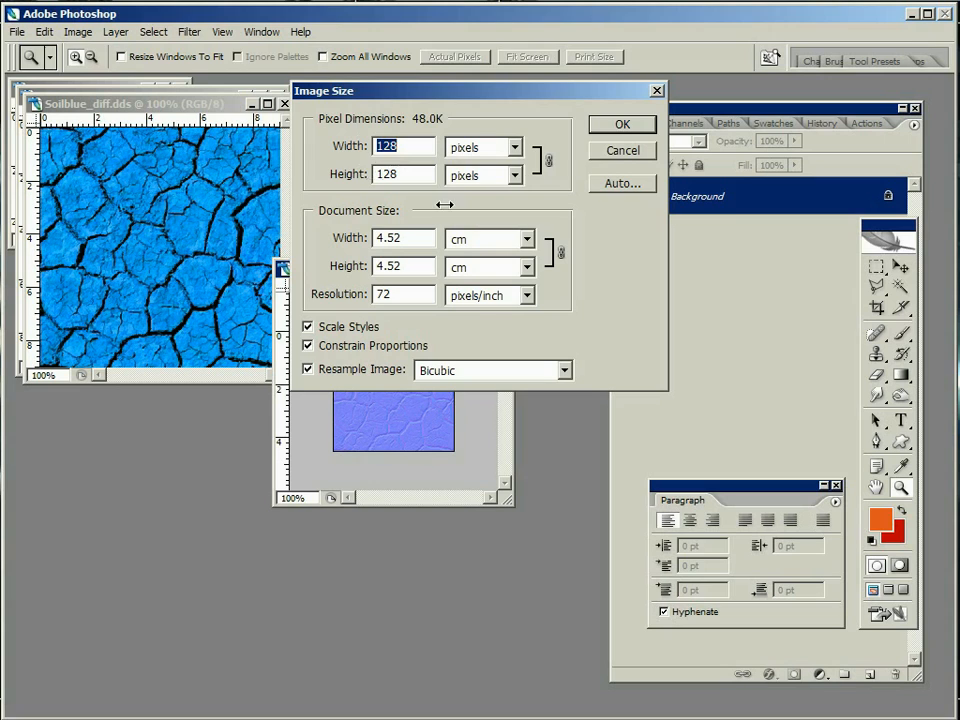
pyautogui.click(622, 123)
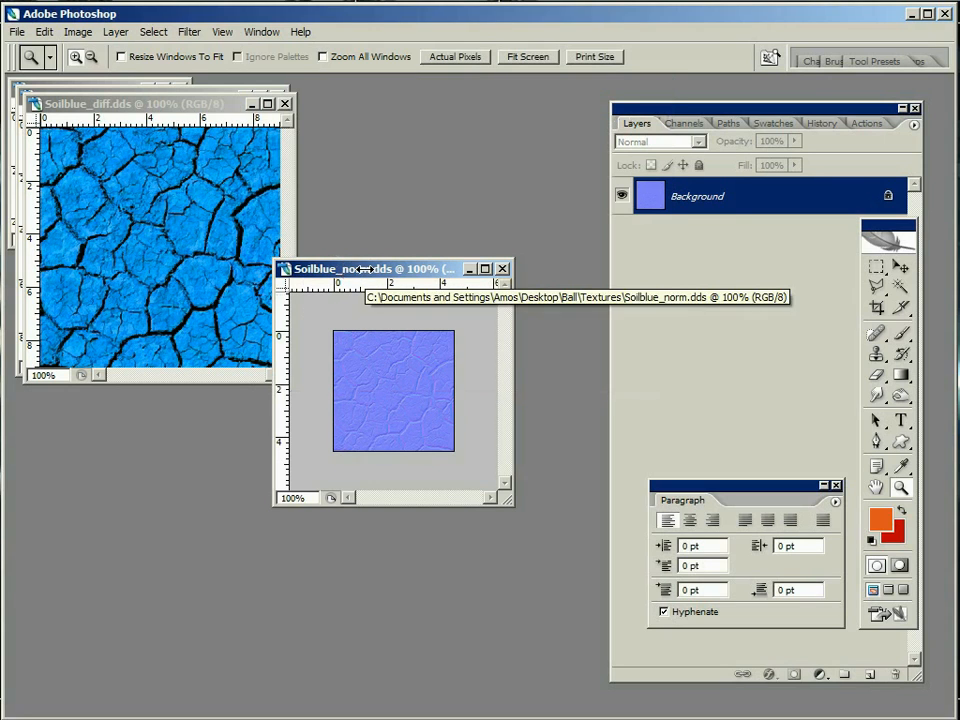
pyautogui.click(18, 31)
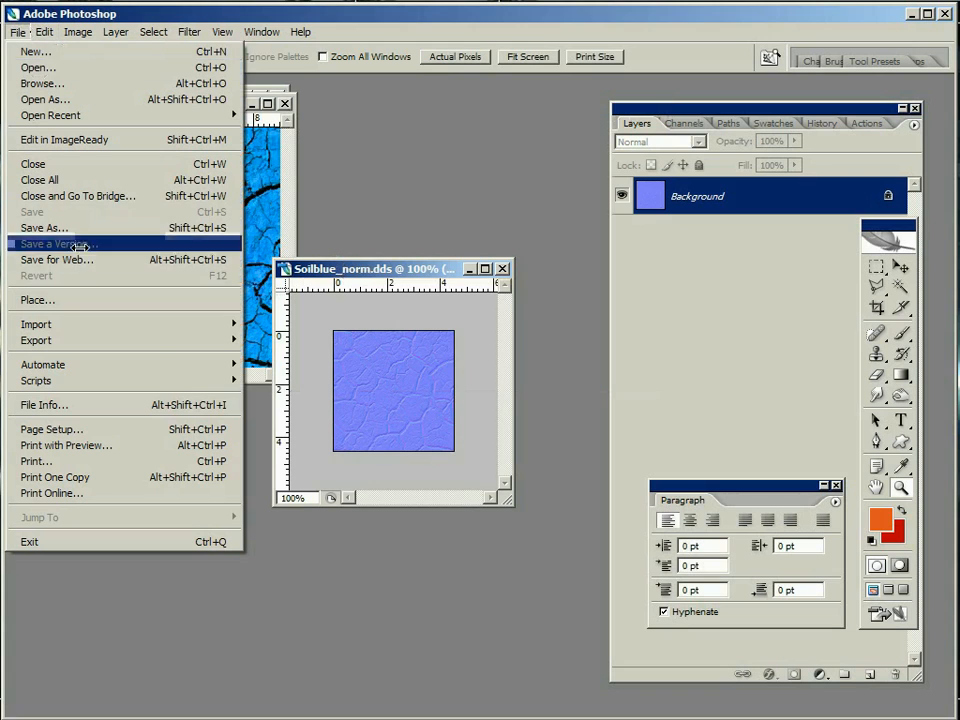
pyautogui.moveTo(362, 268); pyautogui.dragTo(331, 258)
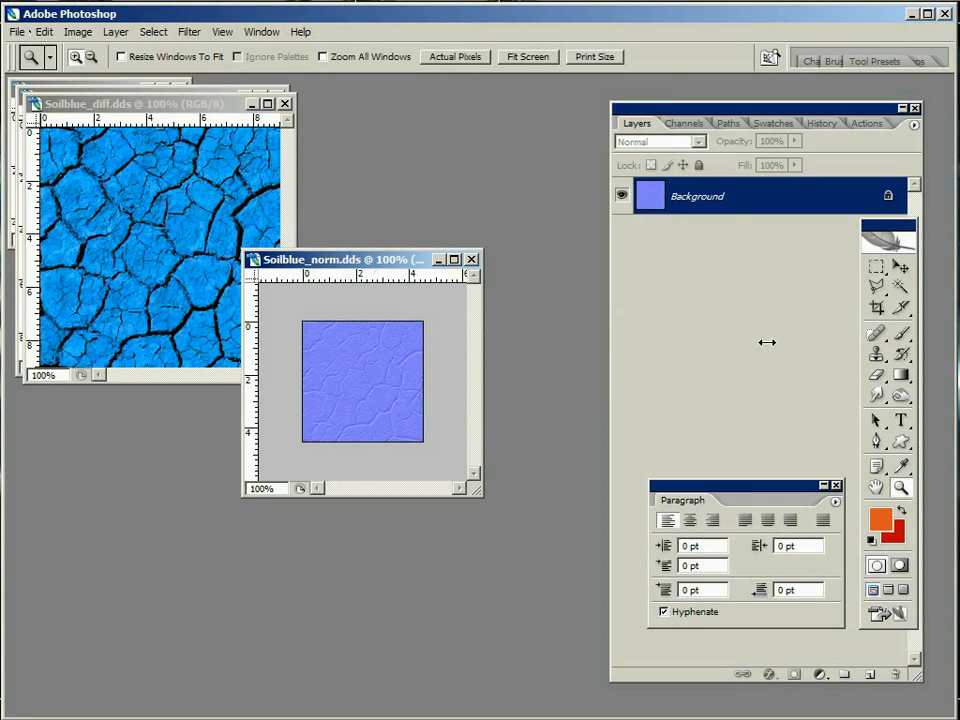
pyautogui.click(876, 267)
pyautogui.moveTo(337, 358); pyautogui.dragTo(398, 414)
pyautogui.click(376, 391)
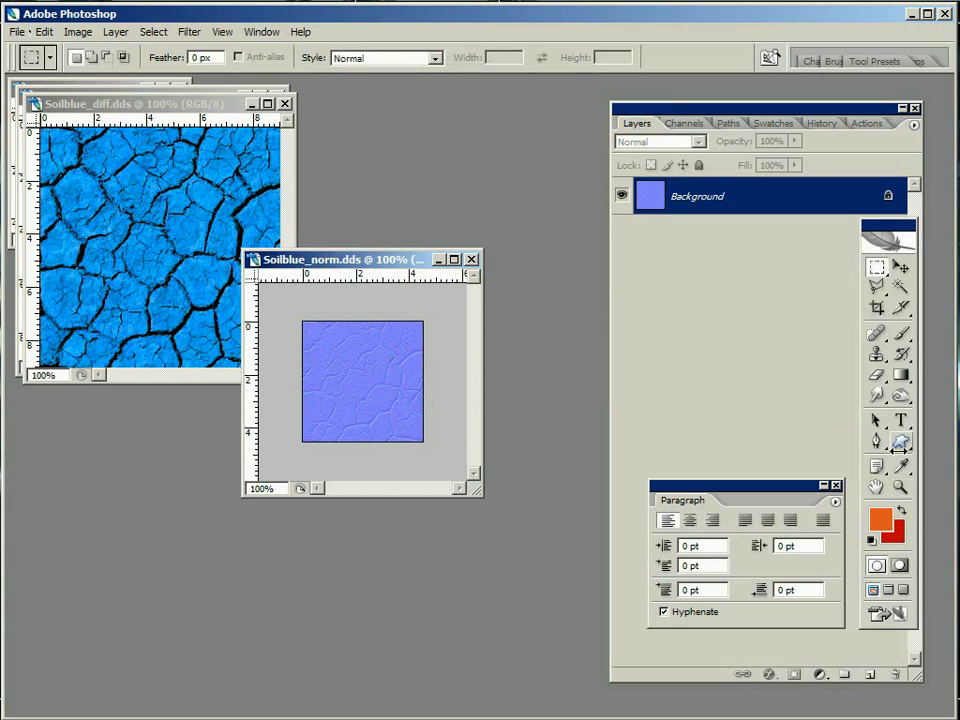
# - Switch to the Brush tool and start saving Soilblue_norm.dds, choosing the DXT5 ARGB 8 bpp interpolated alpha format
pyautogui.press('b')
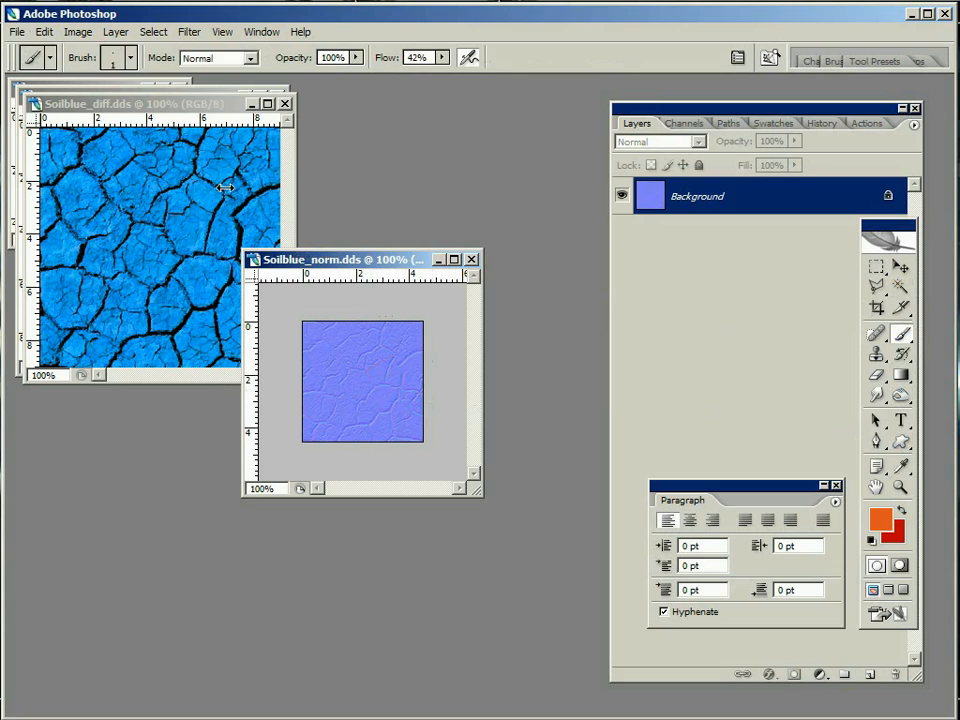
pyautogui.click(17, 31)
pyautogui.click(83, 212)
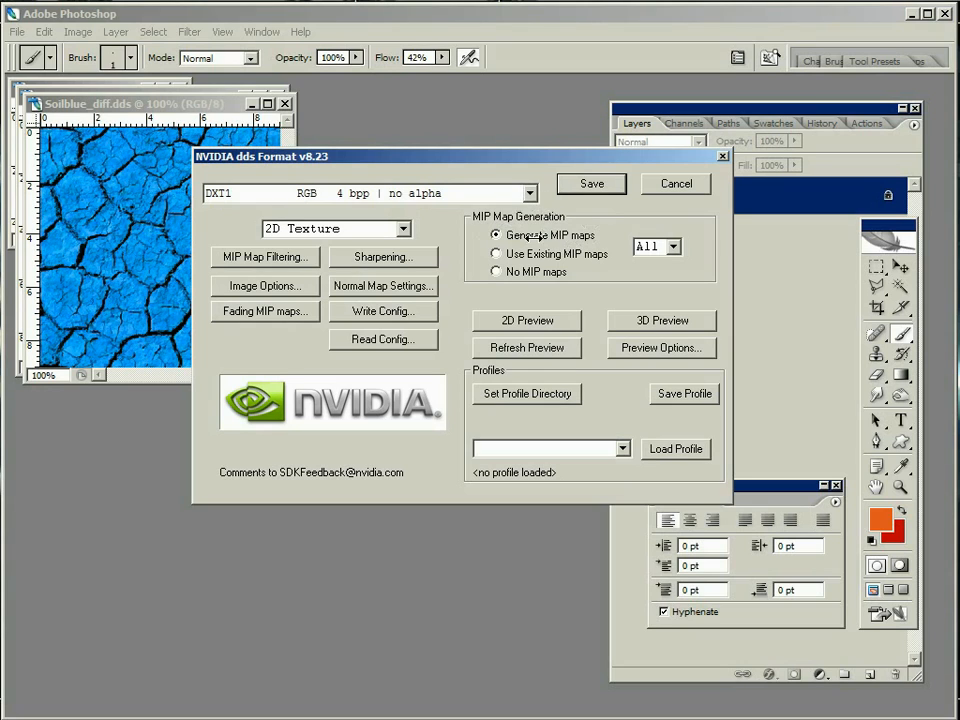
pyautogui.click(530, 194)
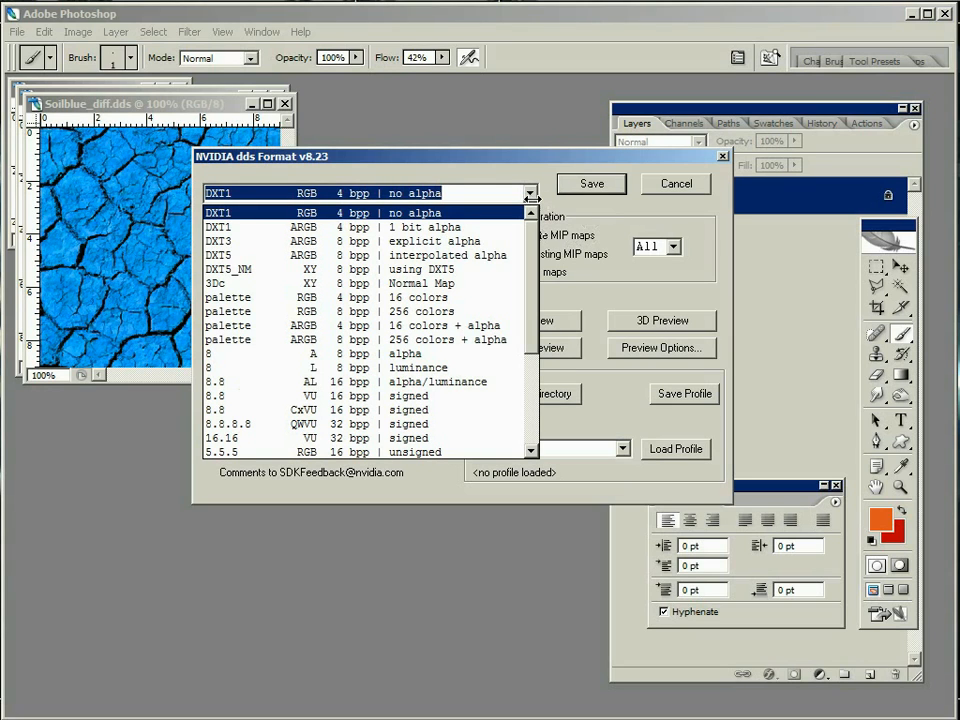
pyautogui.click(236, 256)
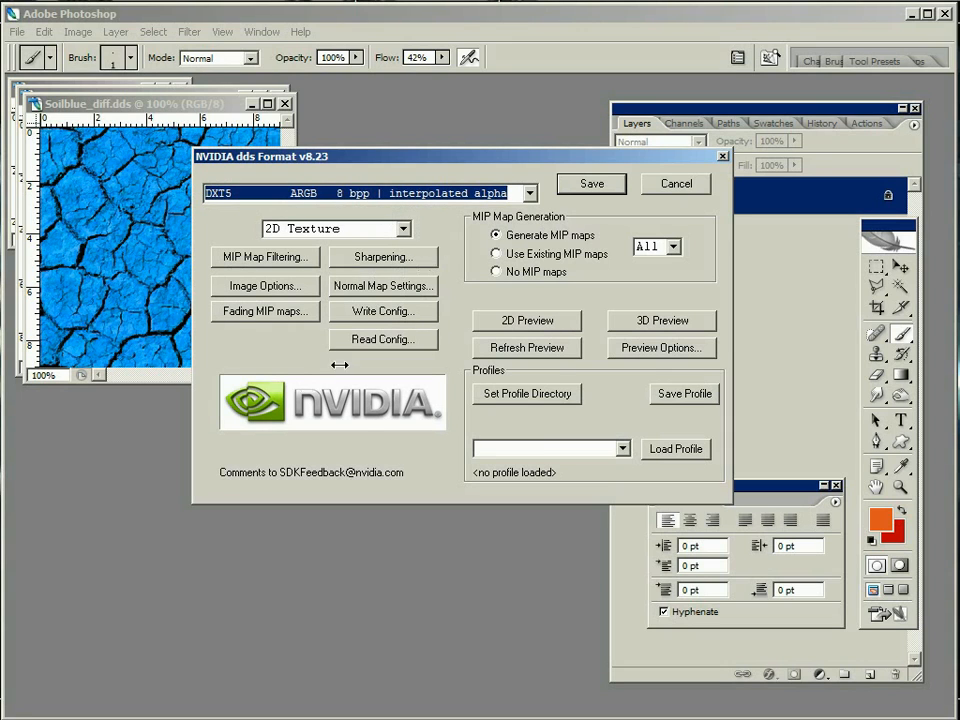
# - Change the DDS format to DXT1 RGB 4 bpp no alpha, save the normal map and close it
pyautogui.click(529, 194)
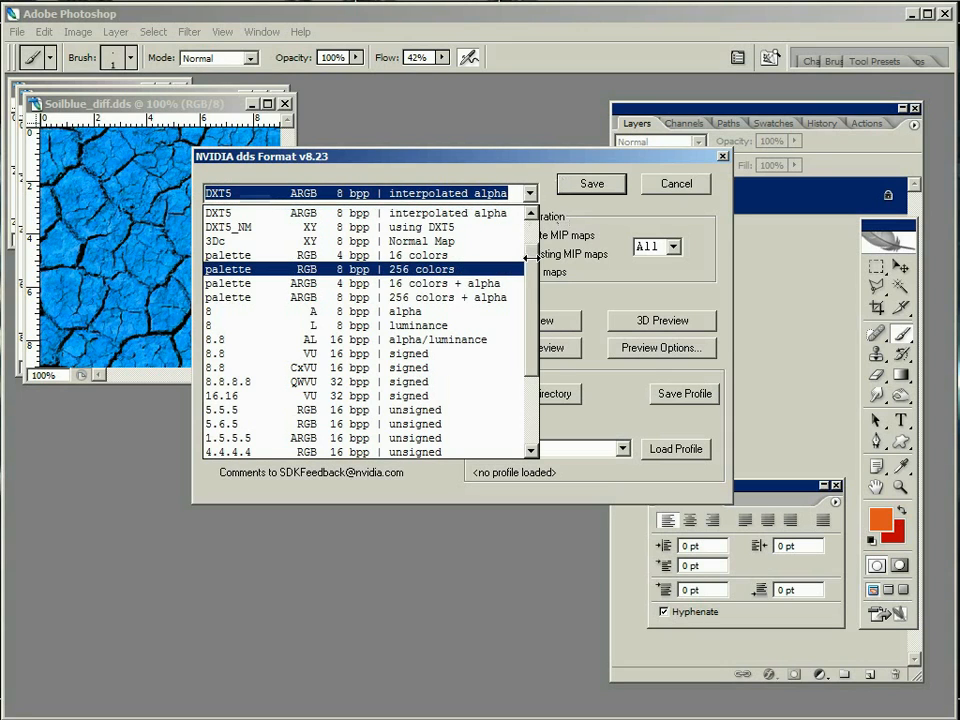
pyautogui.scroll(1, 290, 268)
pyautogui.click(273, 211)
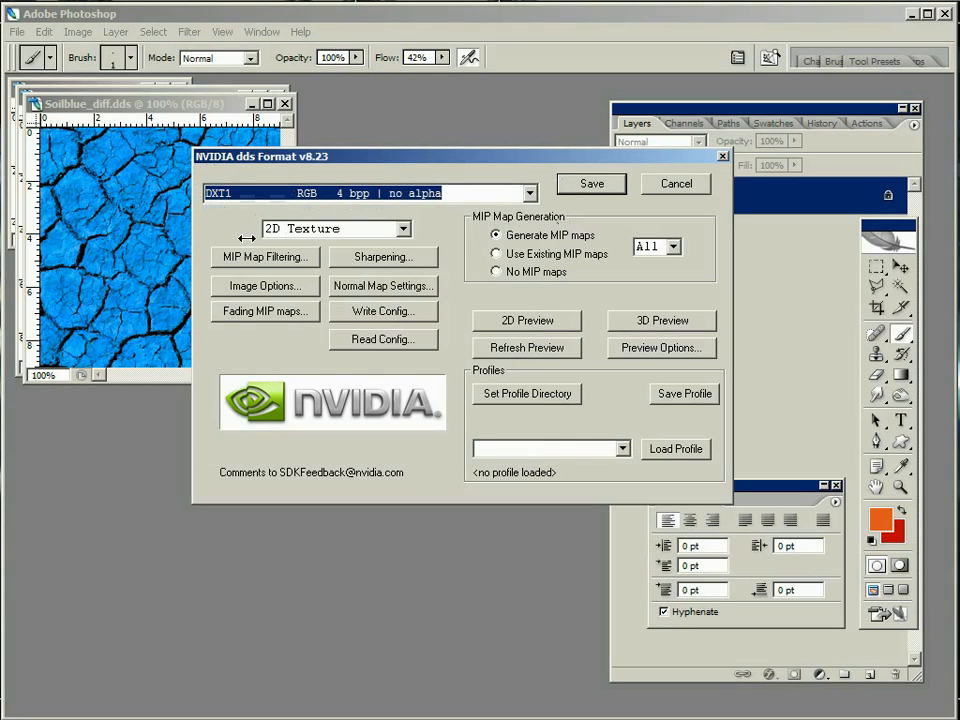
pyautogui.click(595, 185)
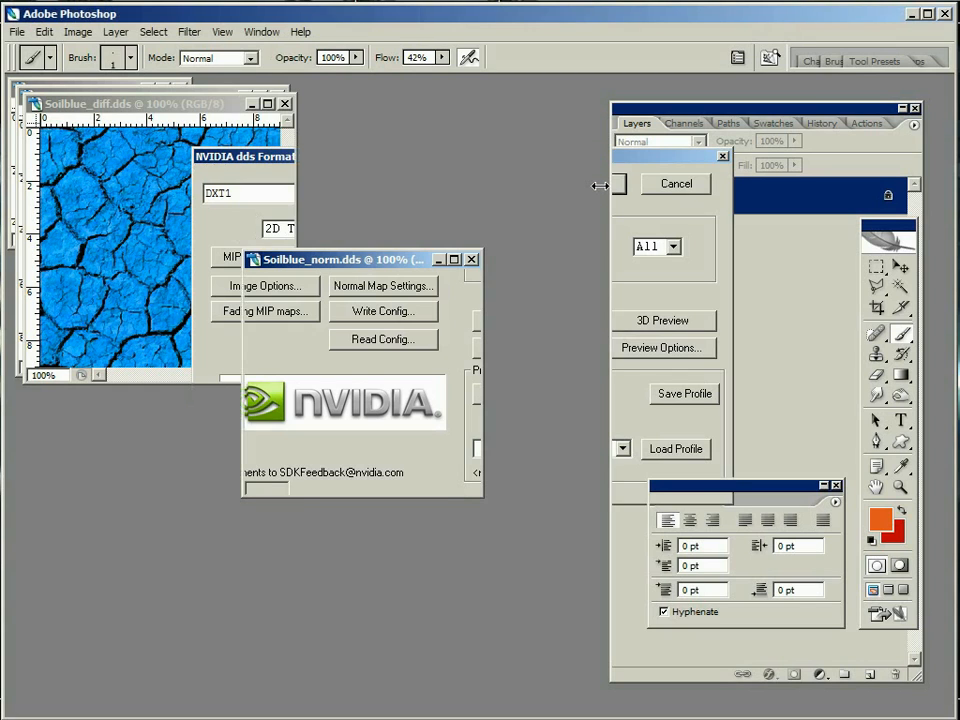
pyautogui.click(469, 259)
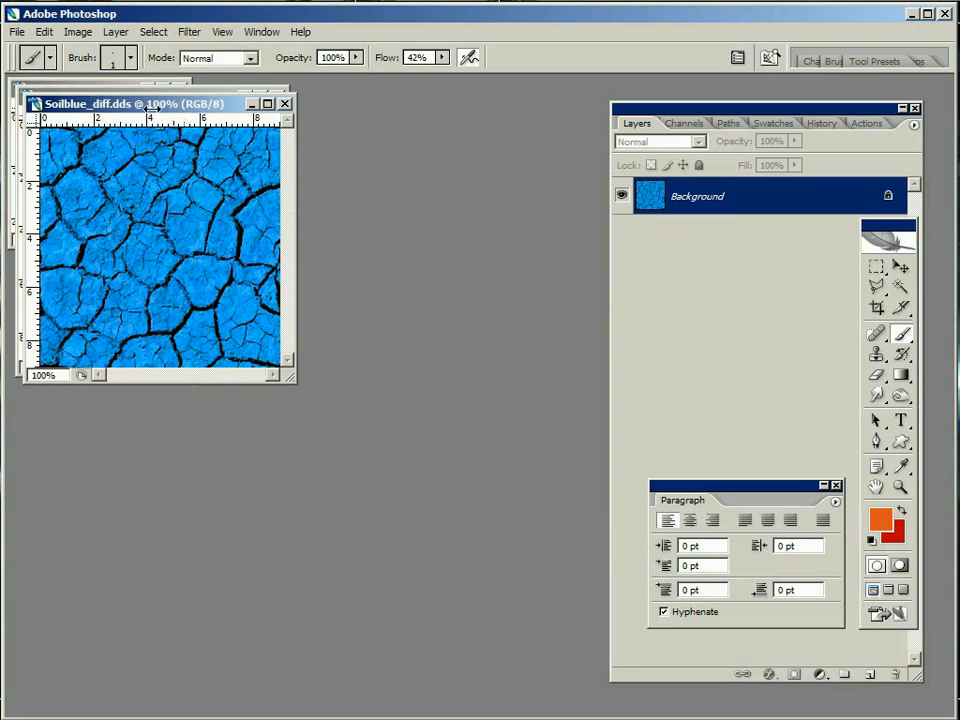
# - Move Soilblue_diff.dds clear of the other images and check its pixel dimensions without resizing it
pyautogui.moveTo(138, 105); pyautogui.dragTo(322, 139)
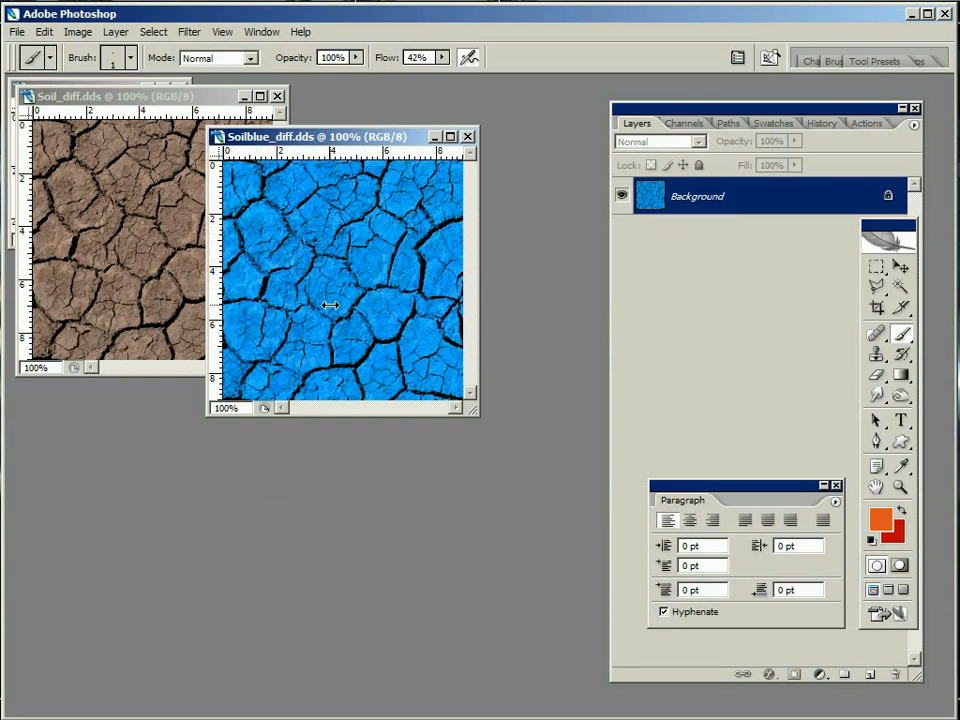
pyautogui.click(78, 32)
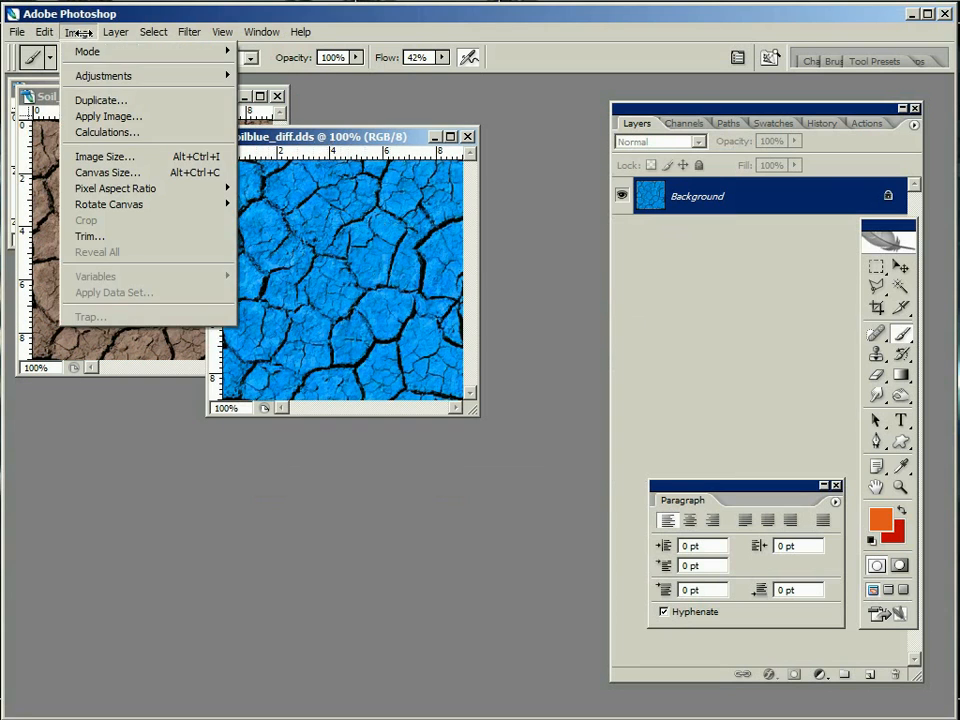
pyautogui.click(124, 157)
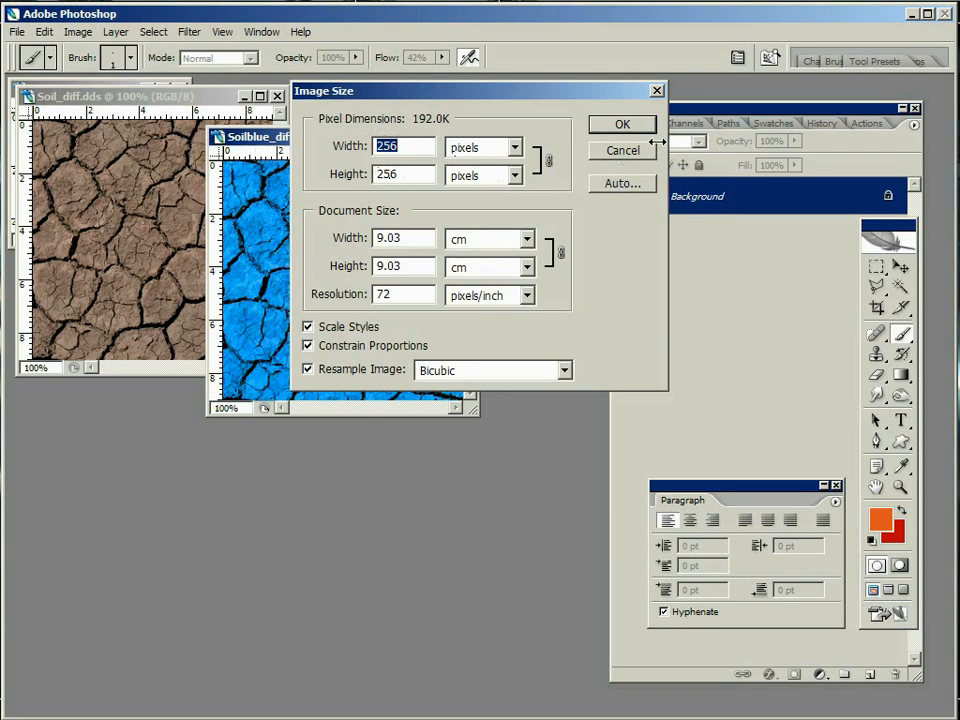
pyautogui.click(625, 152)
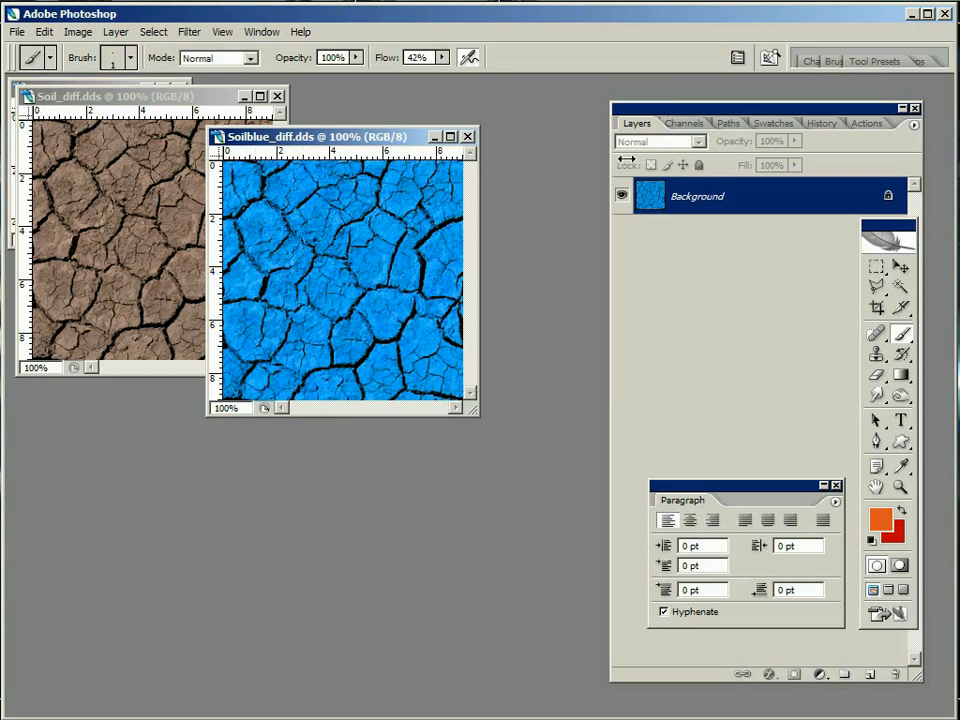
# - Close the Soilblue_diff.dds and Soil_diff.dds textures
pyautogui.click(466, 136)
pyautogui.moveTo(155, 93); pyautogui.dragTo(342, 139)
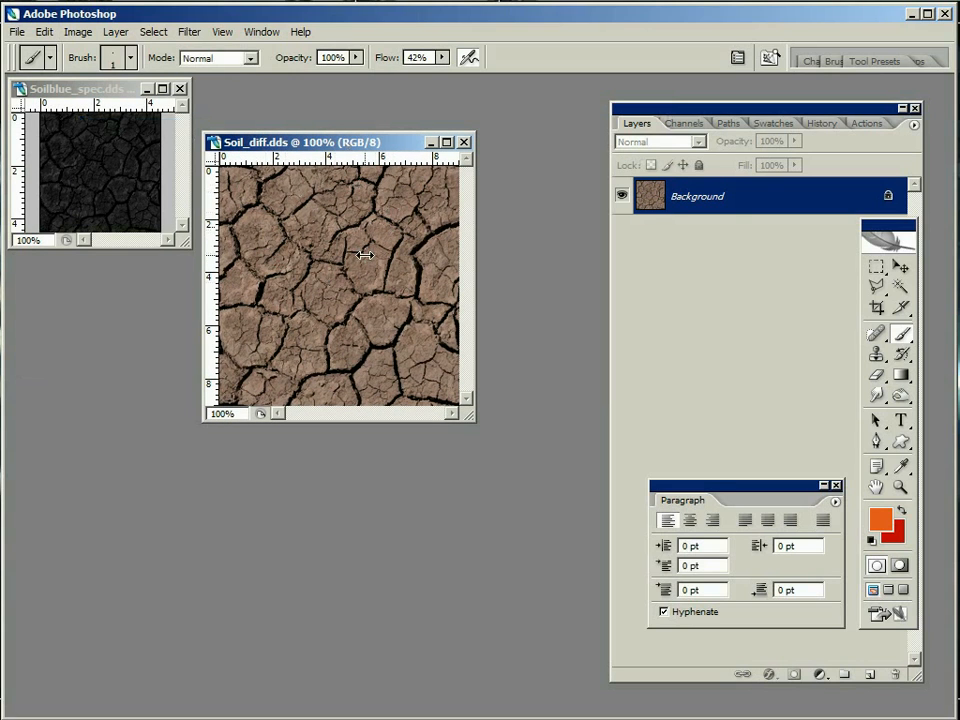
pyautogui.click(463, 142)
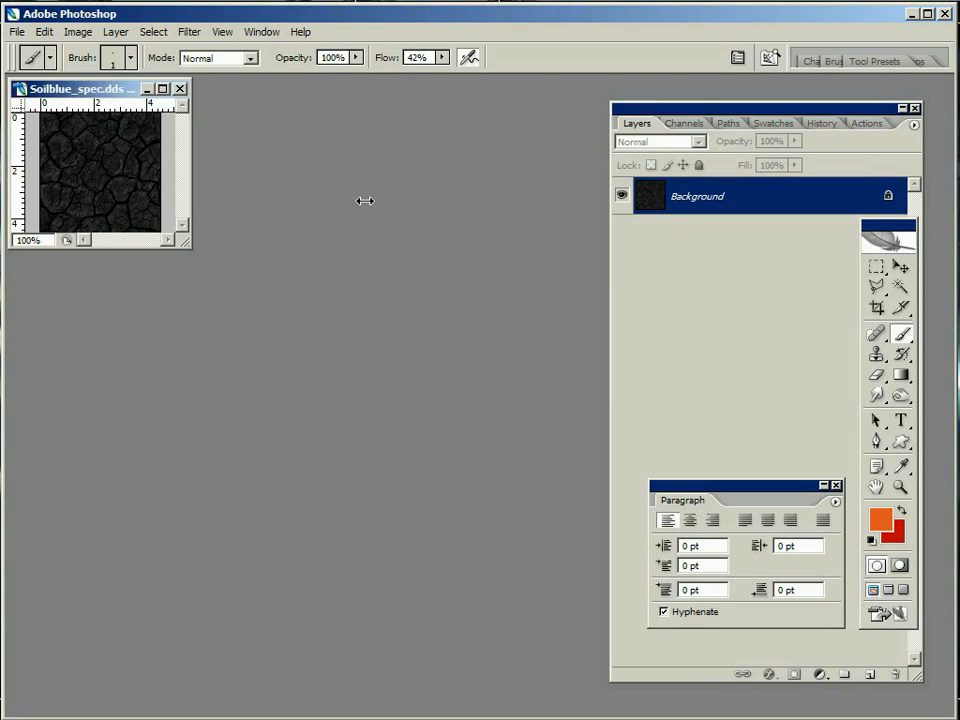
# - Enlarge the Soilblue_spec.dds window, view the image at 200% and check its pixel dimensions
pyautogui.moveTo(189, 243); pyautogui.dragTo(512, 489)
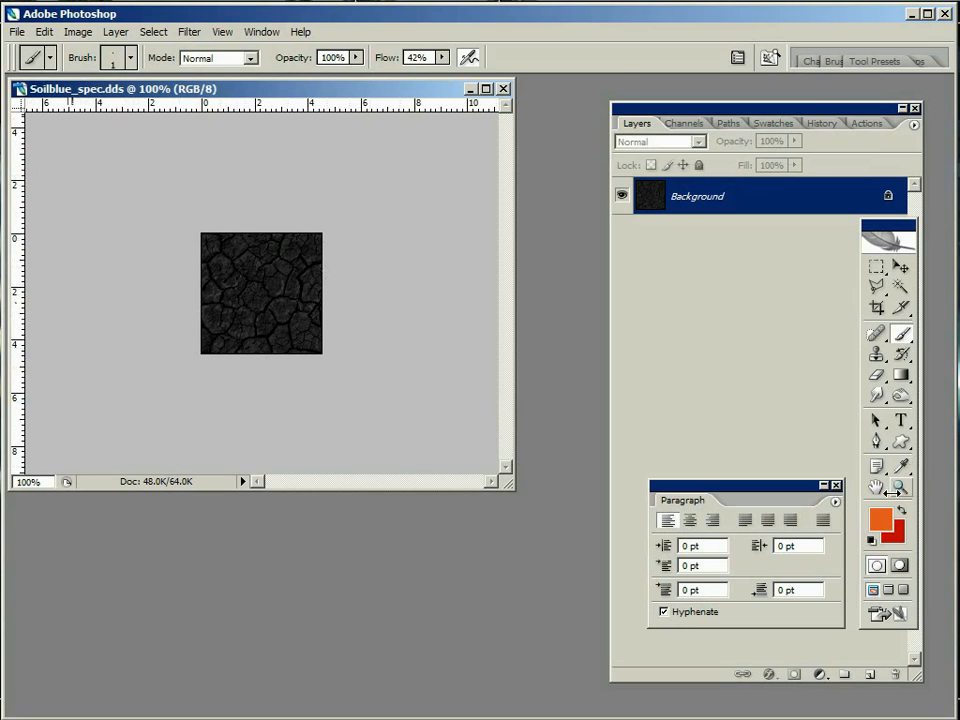
pyautogui.click(900, 487)
pyautogui.click(275, 302)
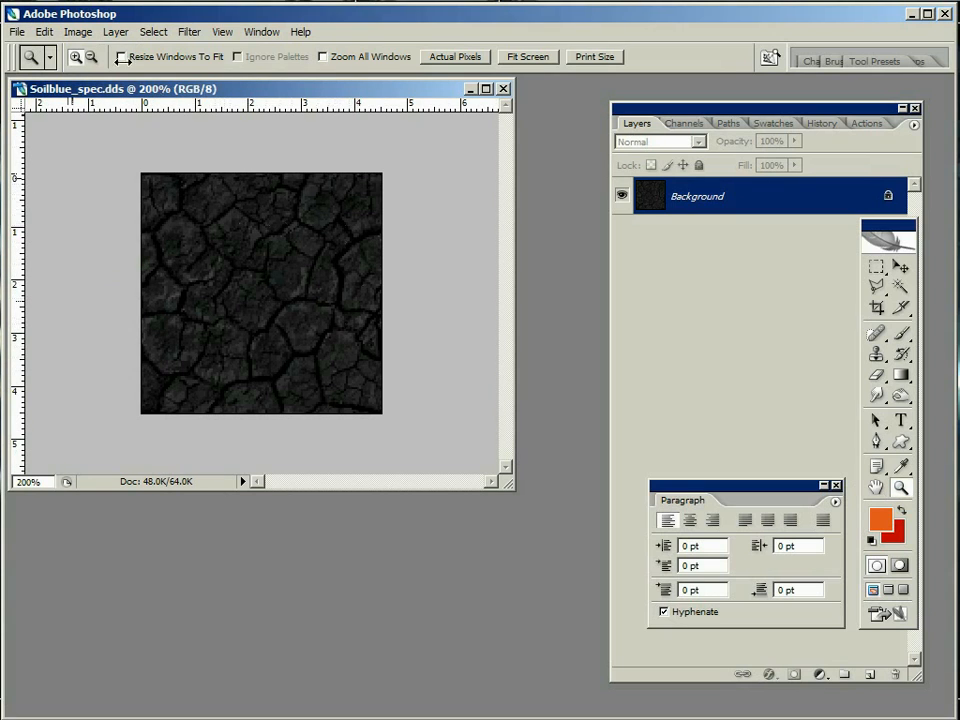
pyautogui.click(78, 32)
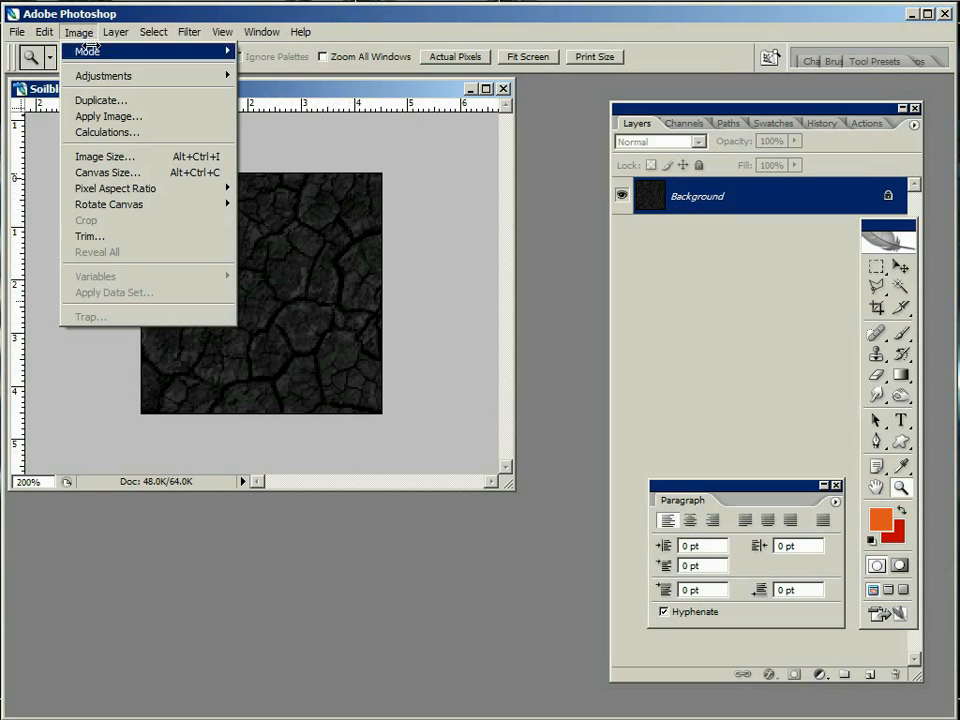
pyautogui.click(105, 156)
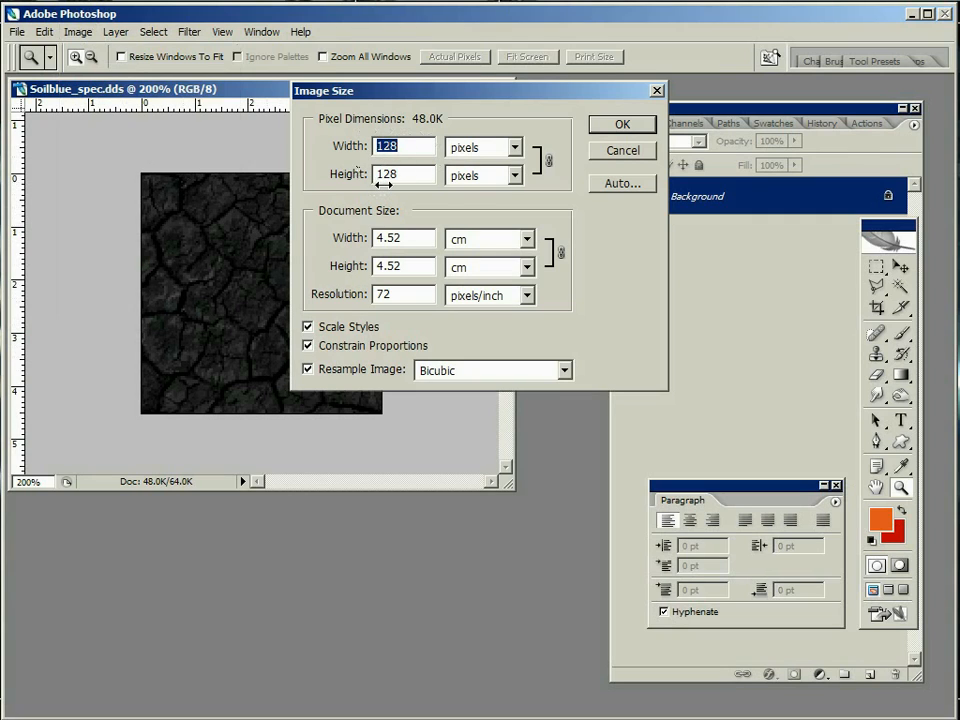
pyautogui.click(622, 124)
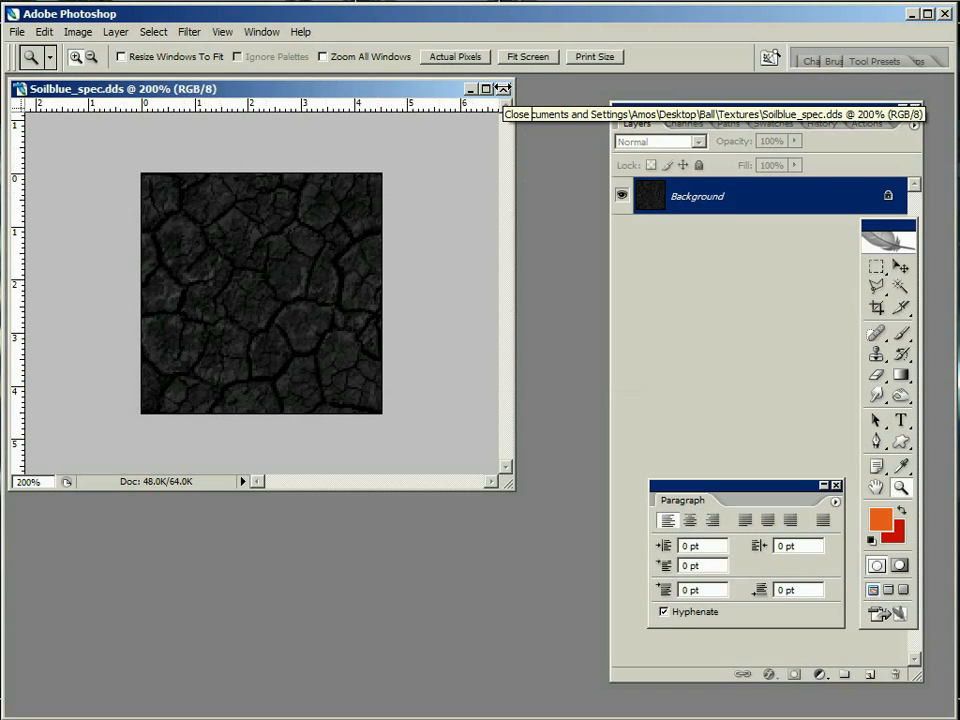
# - Close the Soilblue_spec.dds texture and exit Photoshop to return to the desktop
pyautogui.click(503, 89)
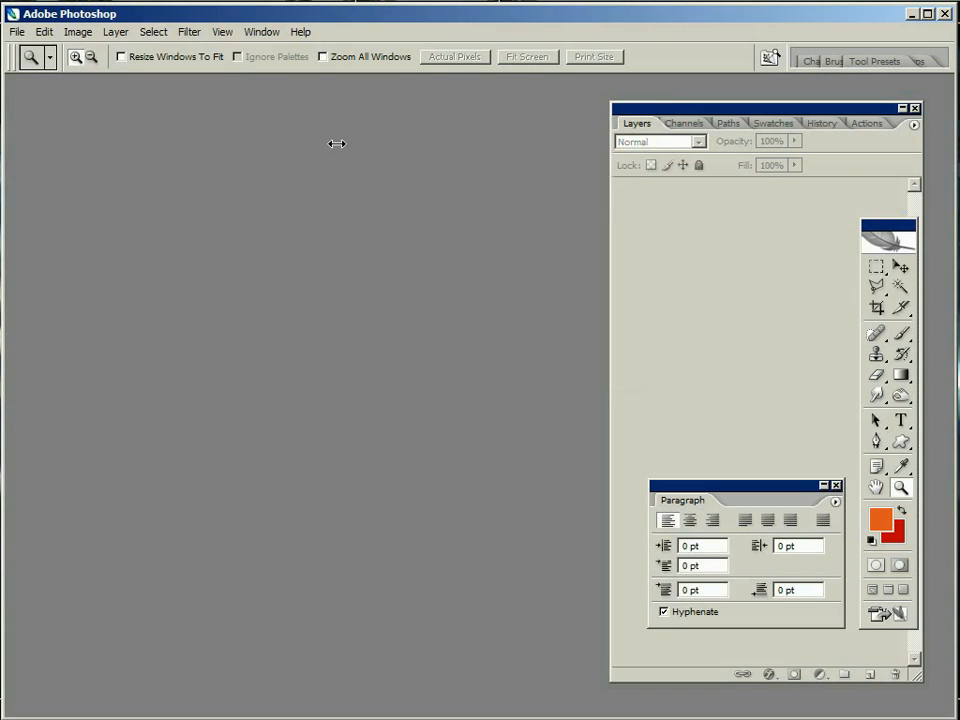
pyautogui.press('Tab')
pyautogui.click(944, 14)
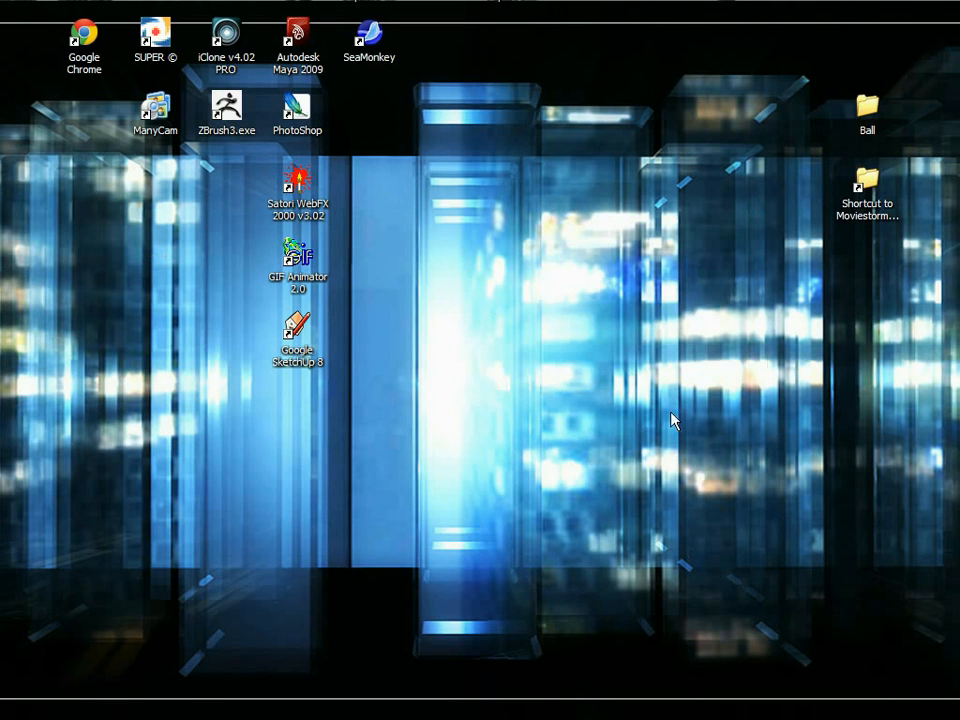
# - Review the bone, mesh and material files in the desktop's Ball folder and the DDS files in its Textures subfolder, closing the window when done
pyautogui.click(864, 185)
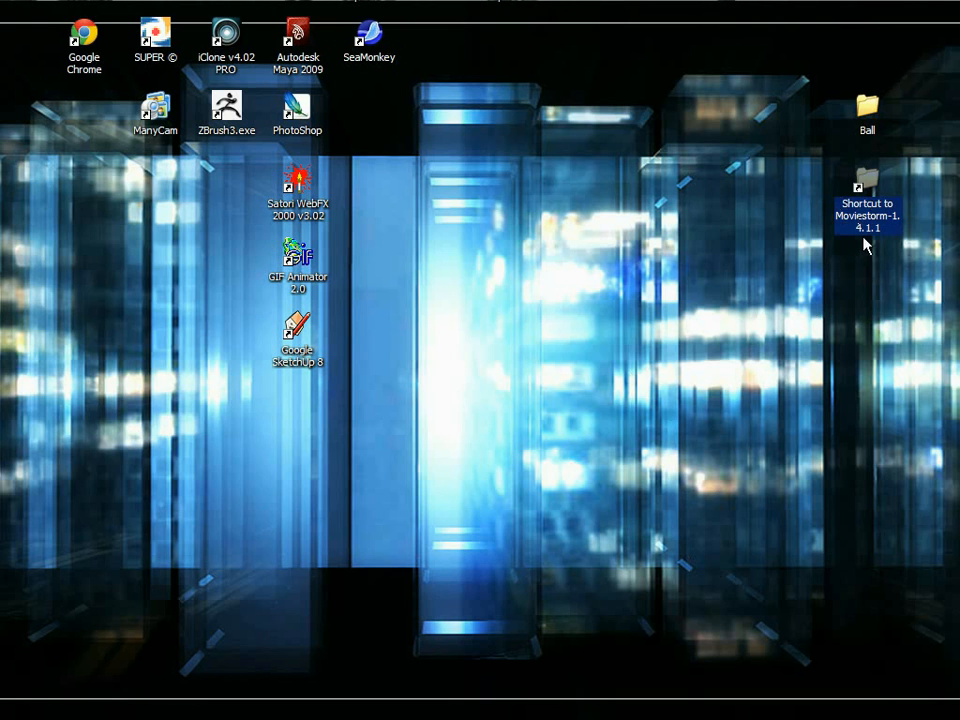
pyautogui.click(867, 102)
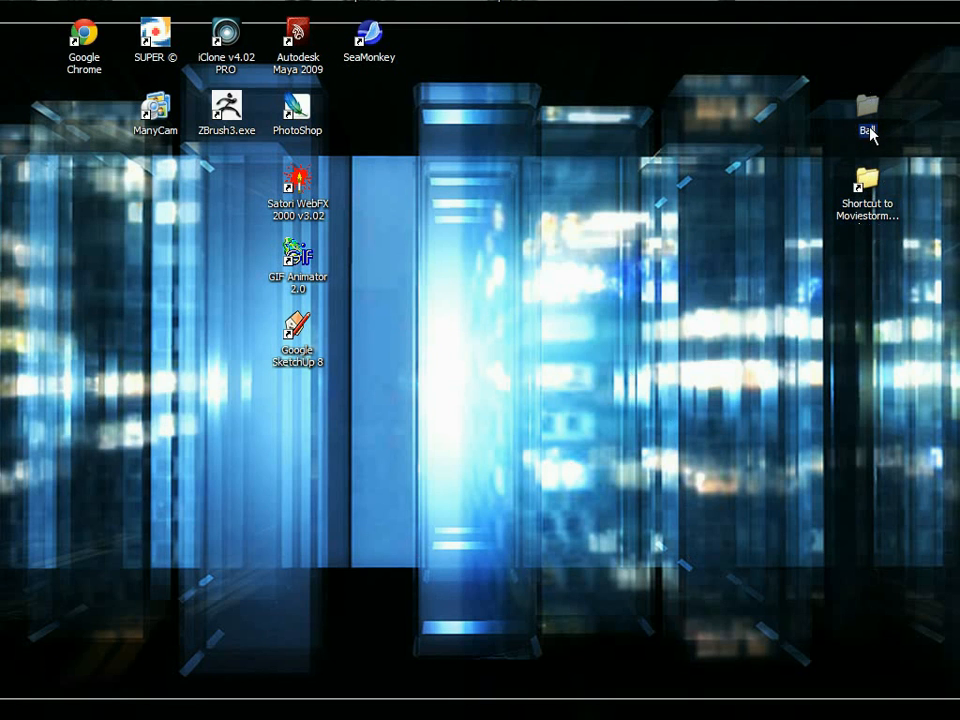
pyautogui.doubleClick(869, 110)
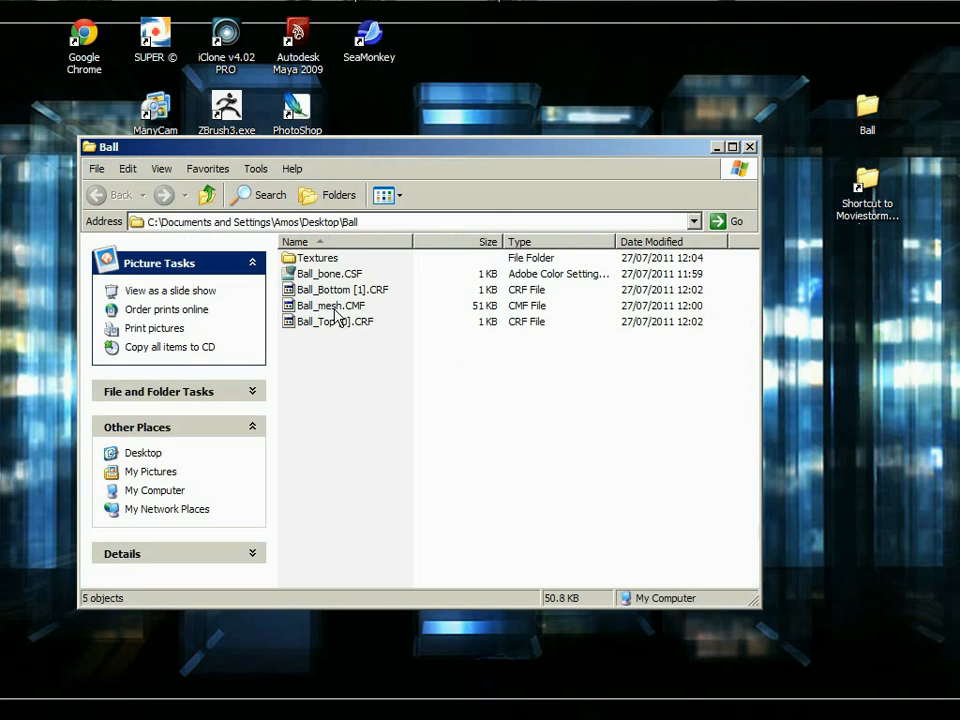
pyautogui.click(334, 307)
pyautogui.click(354, 273)
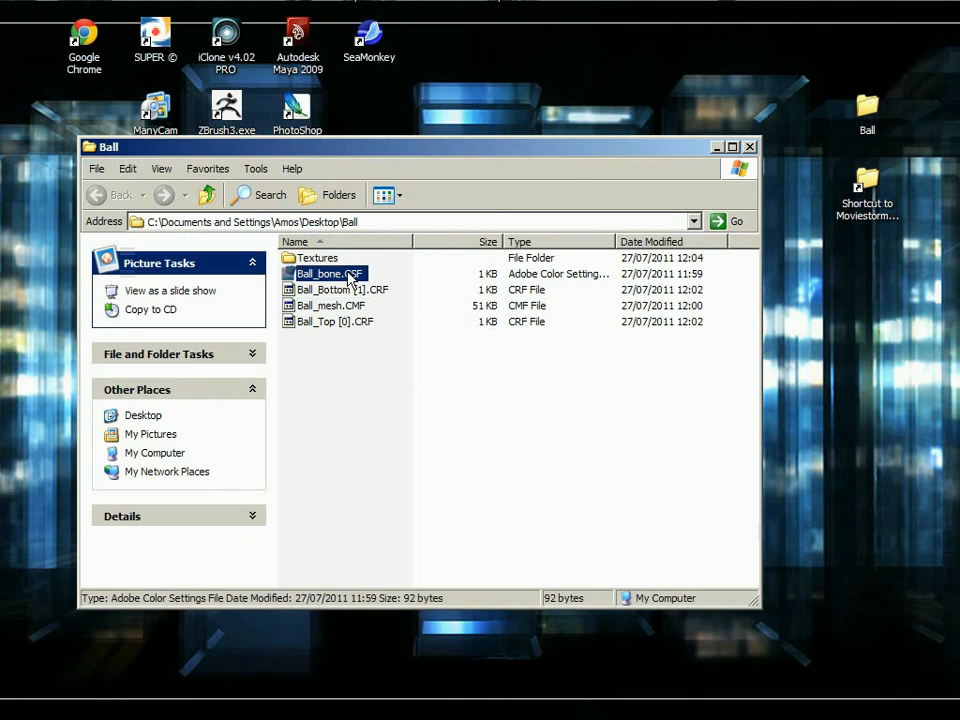
pyautogui.click(363, 291)
pyautogui.click(345, 321)
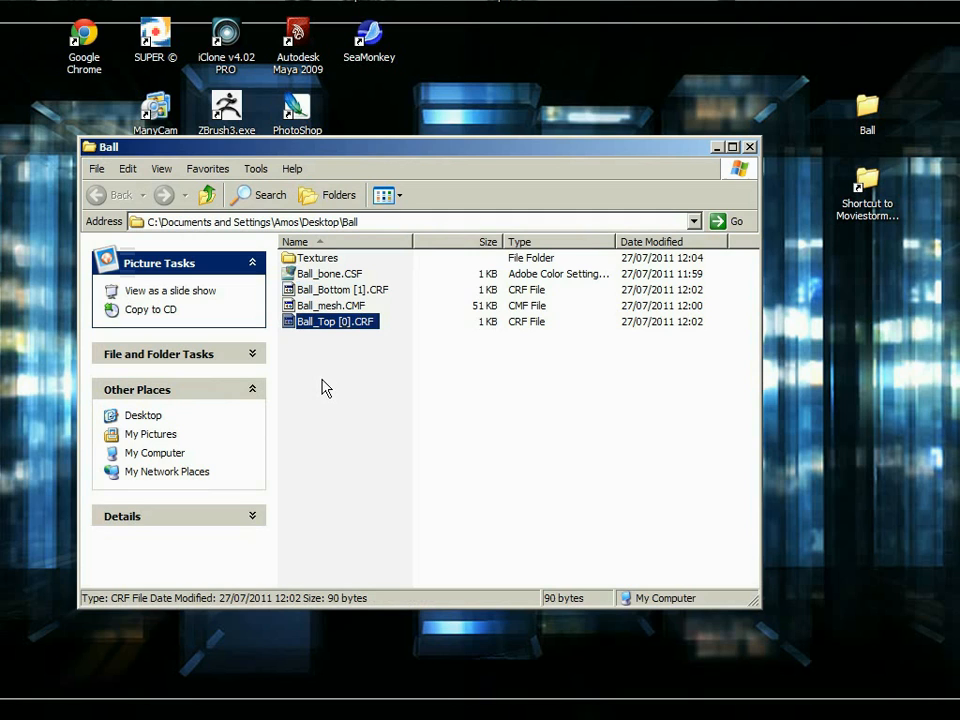
pyautogui.doubleClick(312, 259)
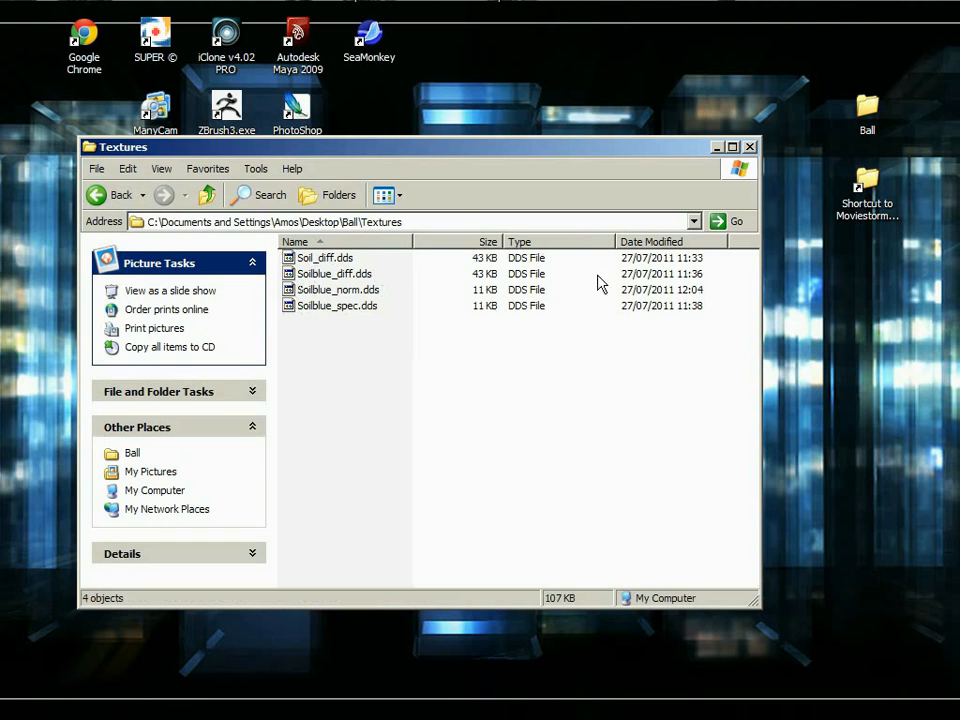
pyautogui.click(749, 147)
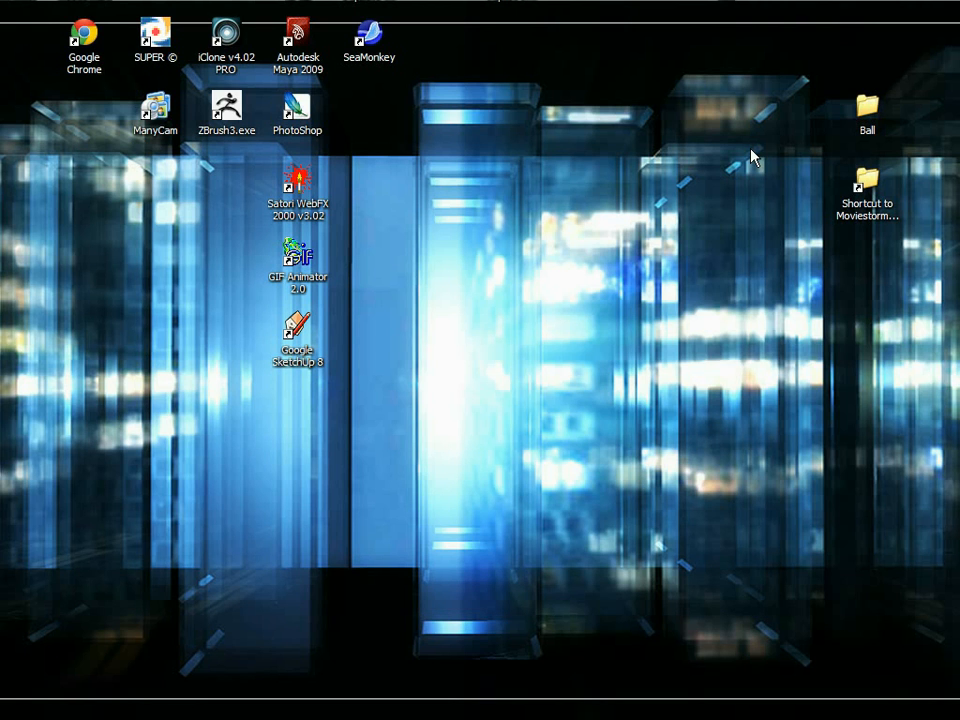
# - Open the Moviestorm-1.4.1.1 folder from its desktop shortcut and browse to AddOn\GardenFeatures\Data\Props\Set_Dressing\Exterior
pyautogui.doubleClick(864, 185)
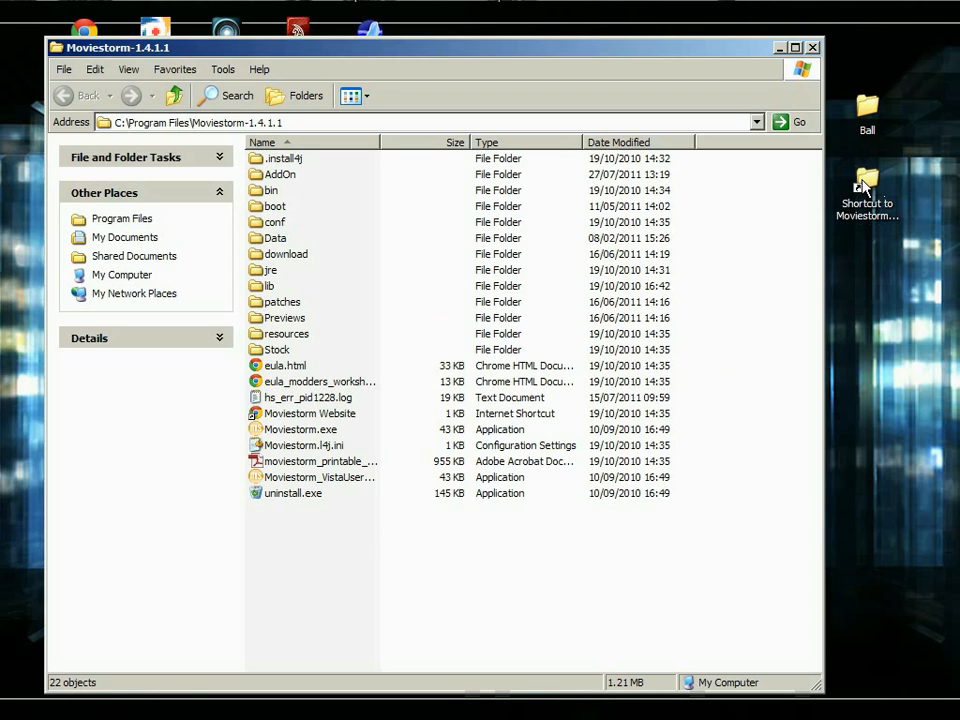
pyautogui.doubleClick(283, 177)
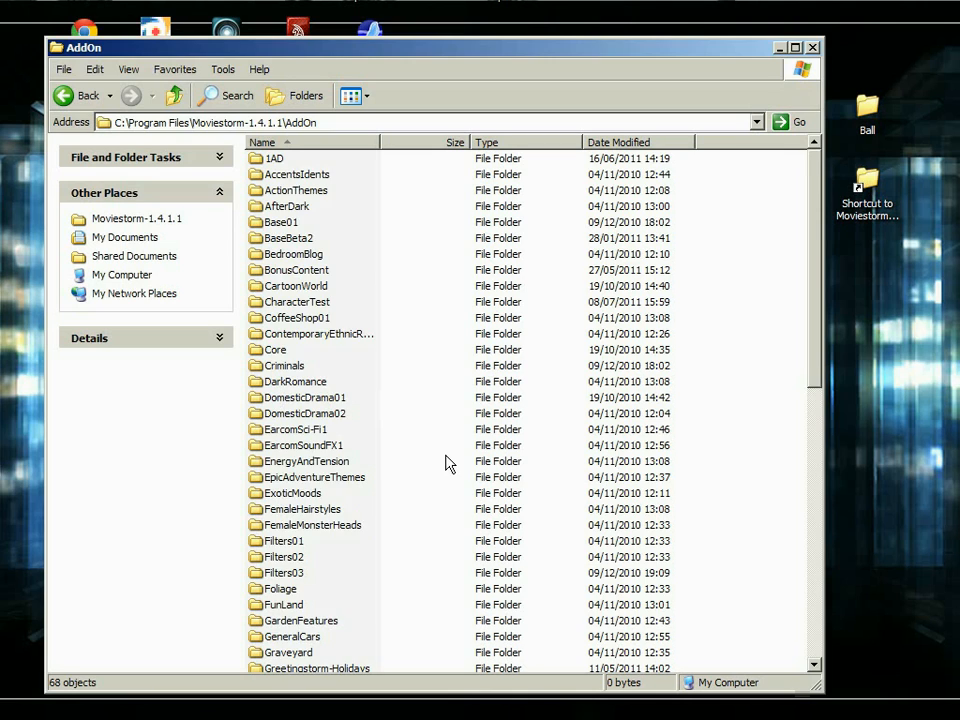
pyautogui.scroll(-1, 447, 463)
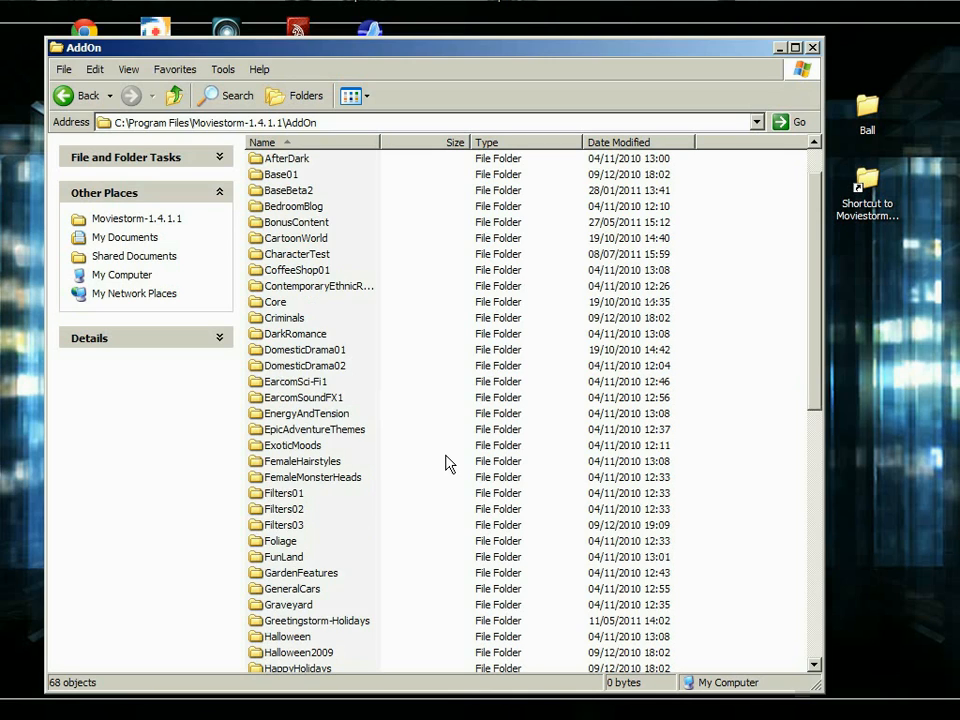
pyautogui.doubleClick(277, 574)
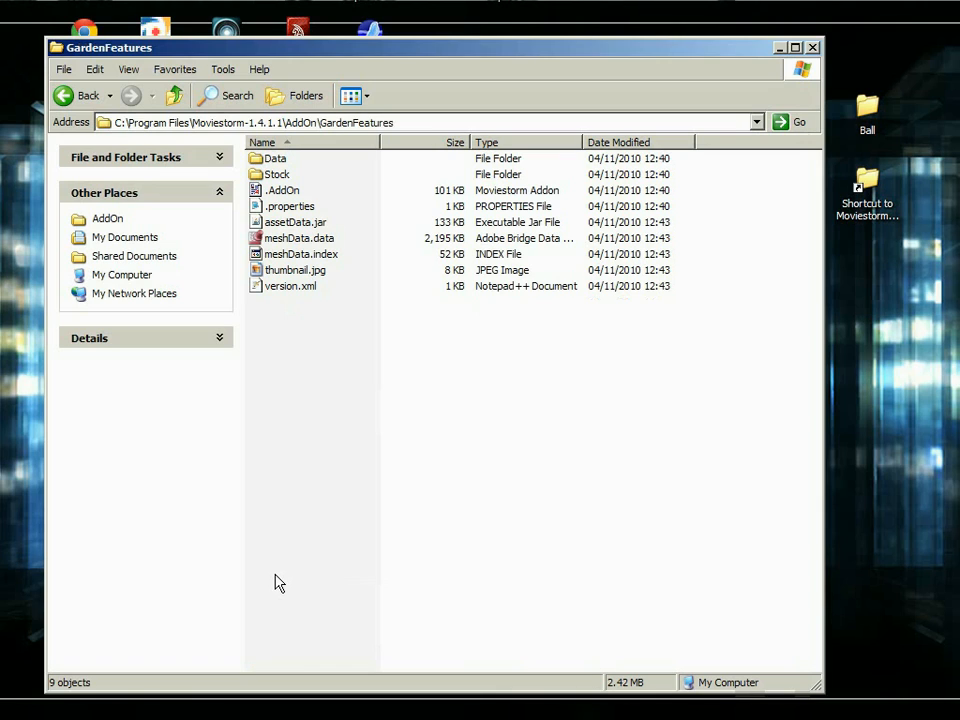
pyautogui.doubleClick(267, 162)
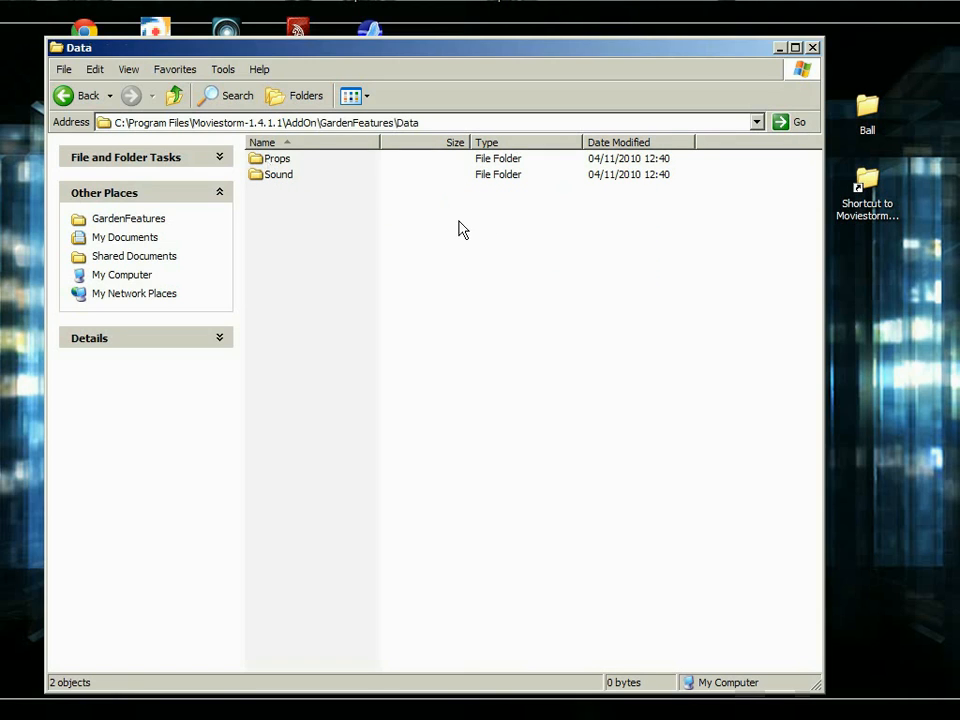
pyautogui.doubleClick(270, 160)
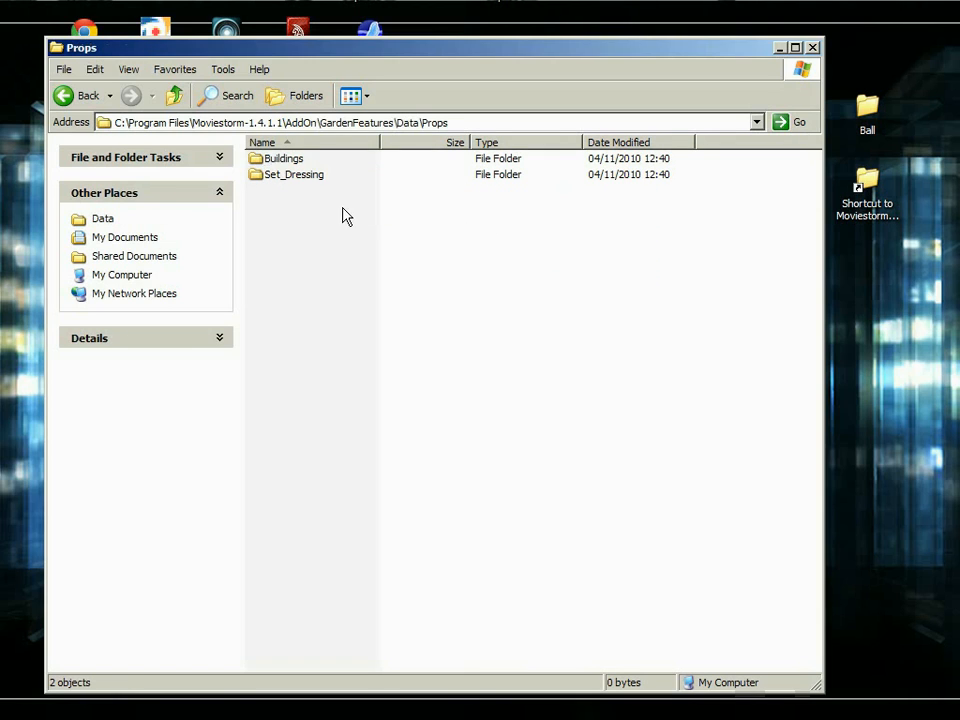
pyautogui.doubleClick(276, 178)
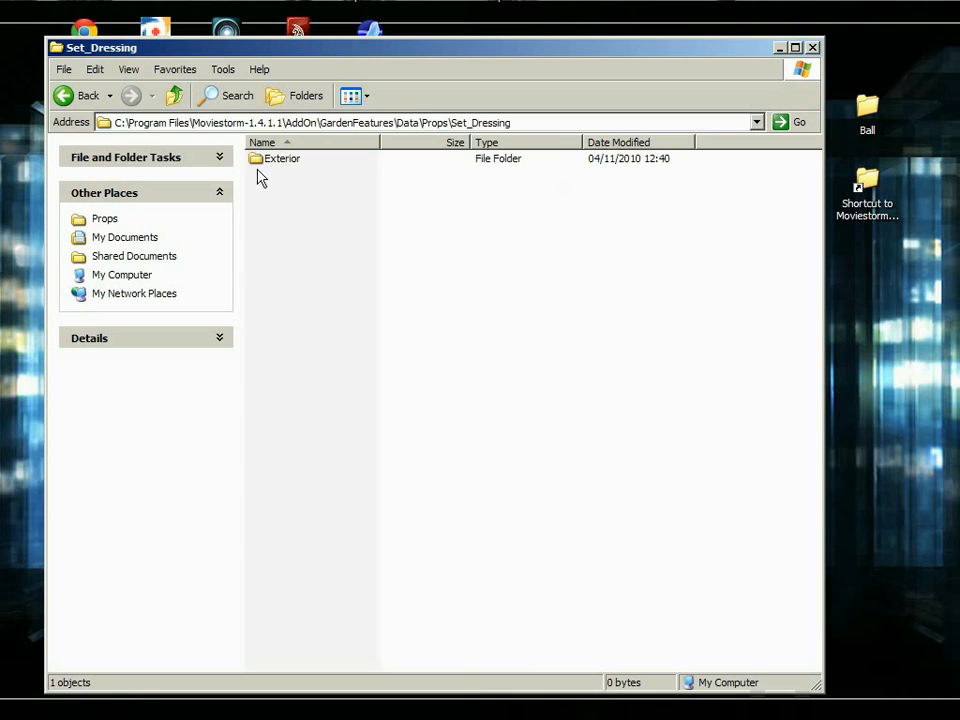
pyautogui.doubleClick(274, 161)
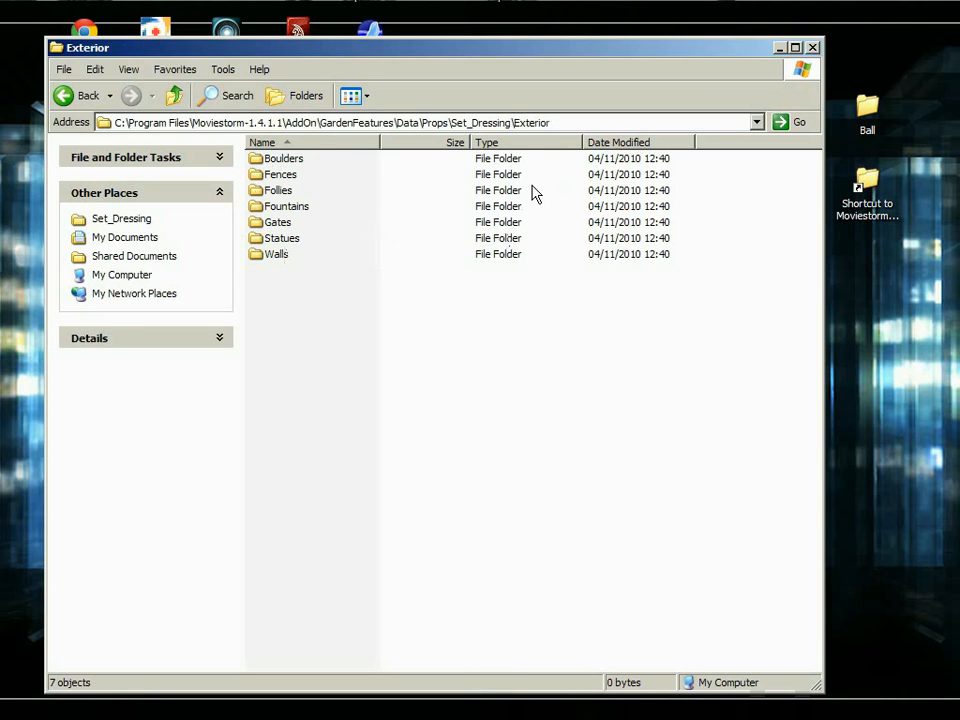
# - Copy \Data\Props\Set_Dressing\Exterior from the folder path into a new Notepad document and park the shrunken Notepad window below the folder list
pyautogui.click(456, 122)
pyautogui.hotkey('ctrl', 'c')
pyautogui.click(565, 122)
pyautogui.moveTo(590, 122); pyautogui.dragTo(396, 141)
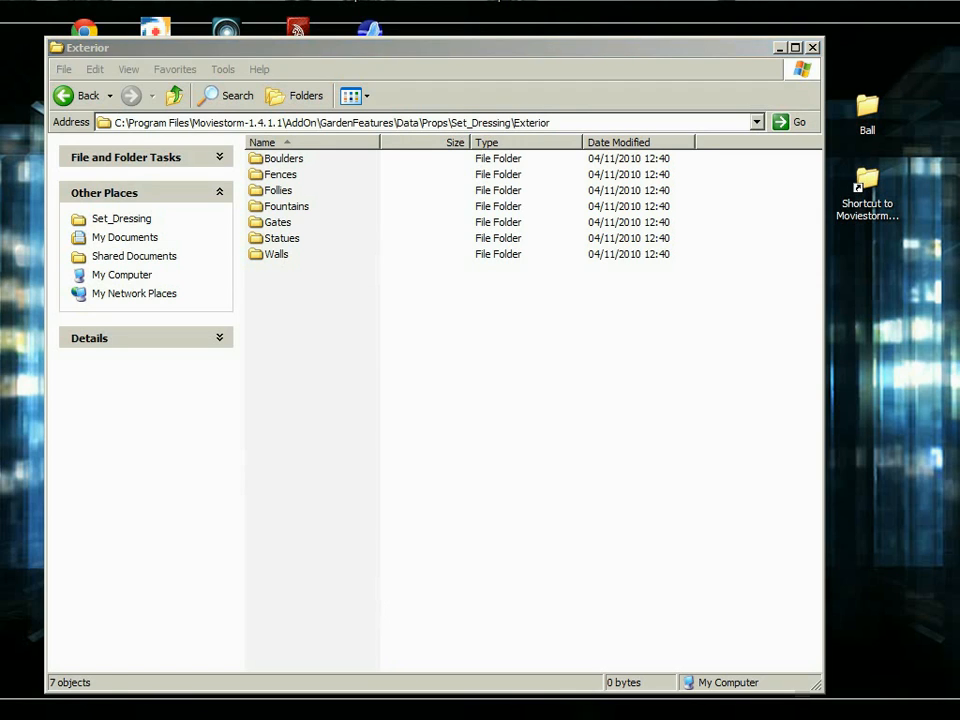
pyautogui.moveTo(60, 608)
pyautogui.click(168, 627)
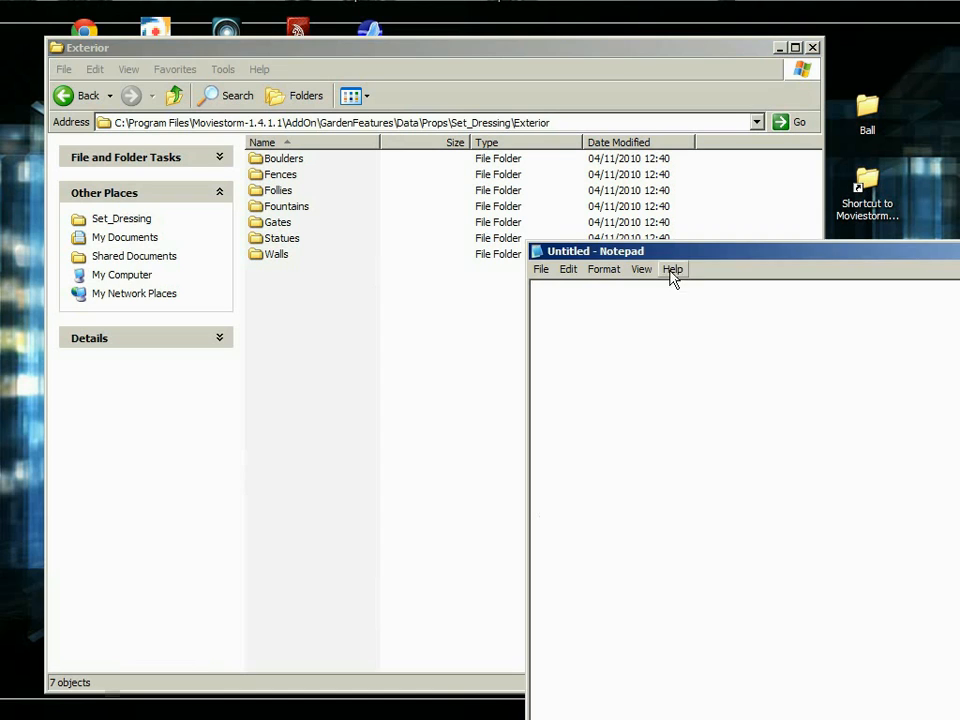
pyautogui.moveTo(666, 255); pyautogui.dragTo(390, 325)
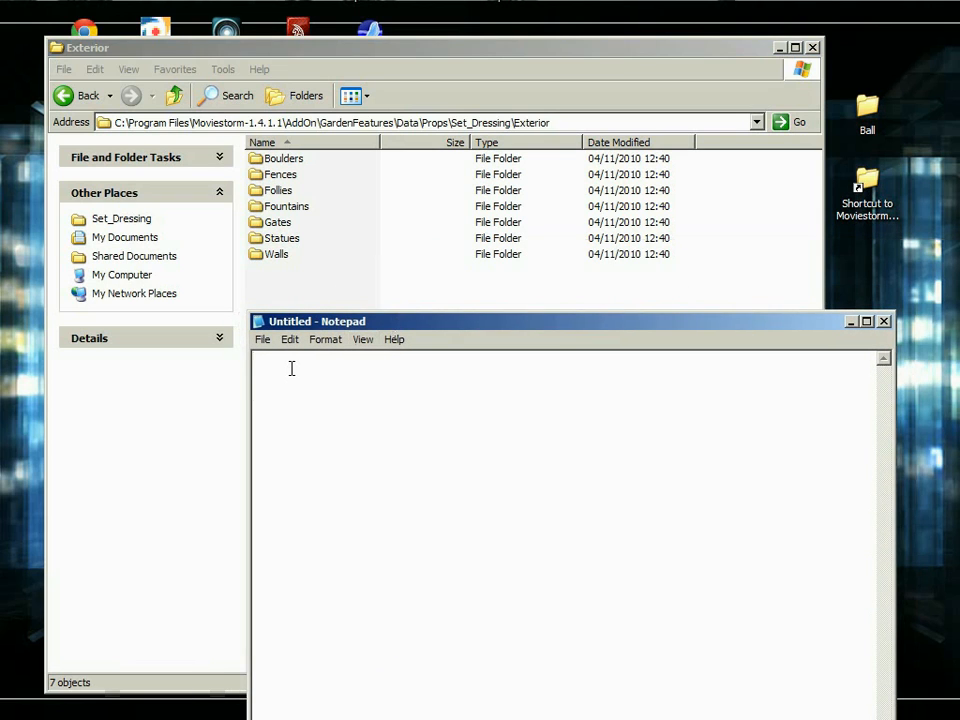
pyautogui.hotkey('ctrl', 'v')
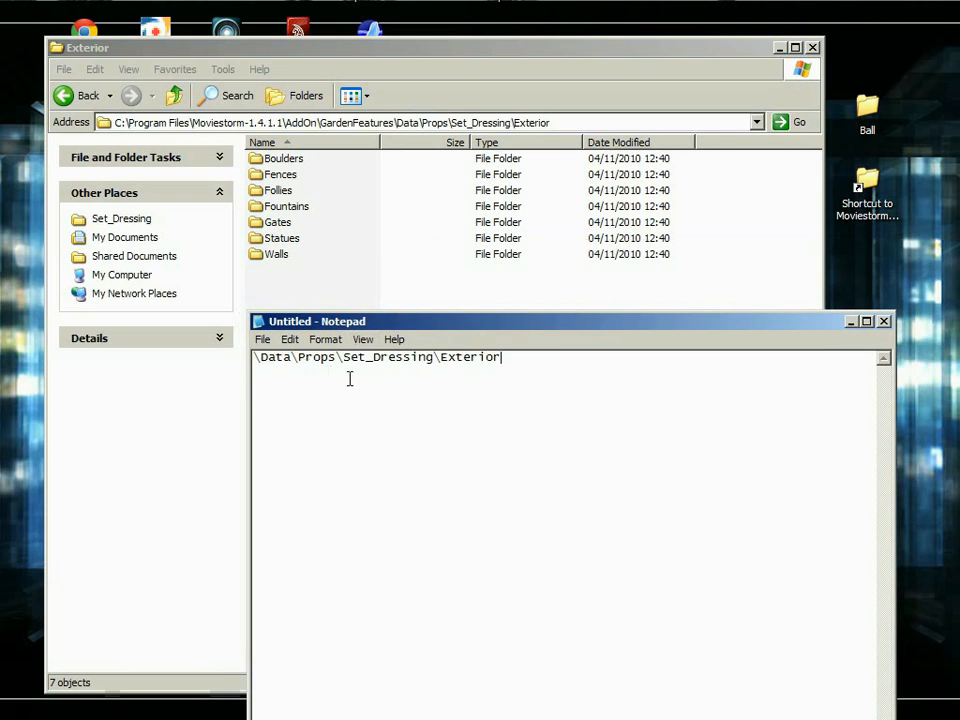
pyautogui.moveTo(600, 718); pyautogui.dragTo(591, 373)
pyautogui.moveTo(514, 325); pyautogui.dragTo(536, 676)
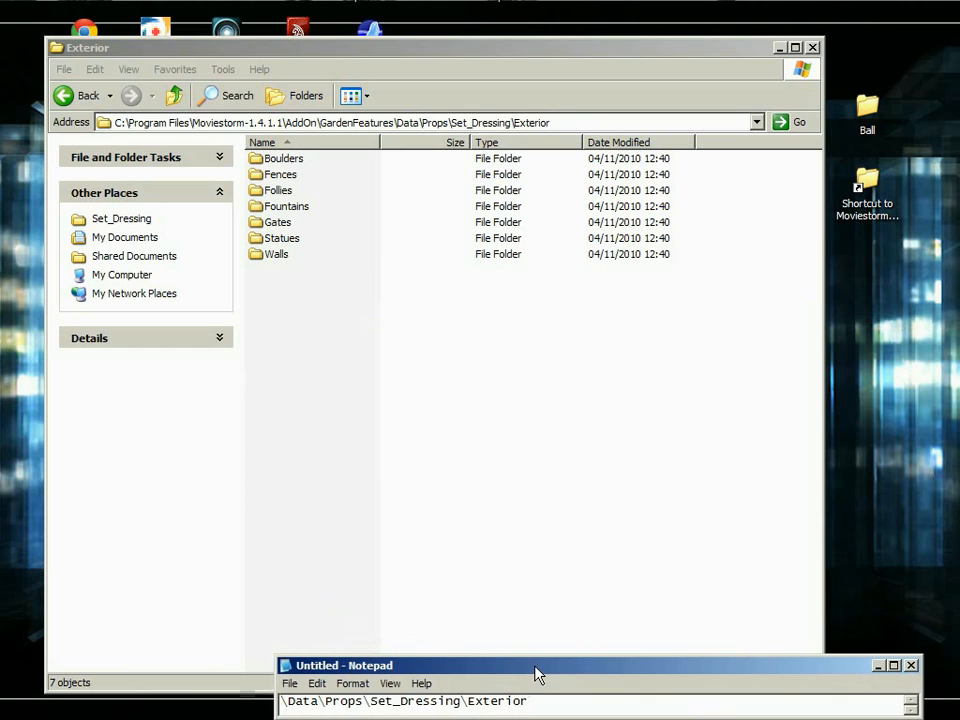
# - Show the folder tree in the Exterior window and go back to Moviestorm's AddOn folder
pyautogui.click(325, 65)
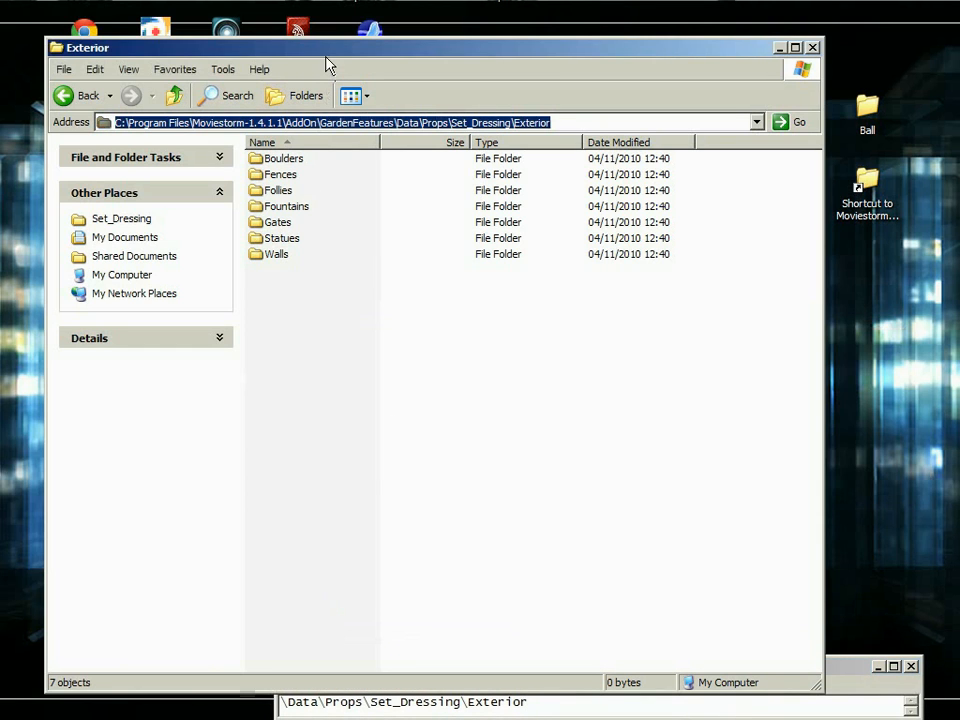
pyautogui.click(277, 100)
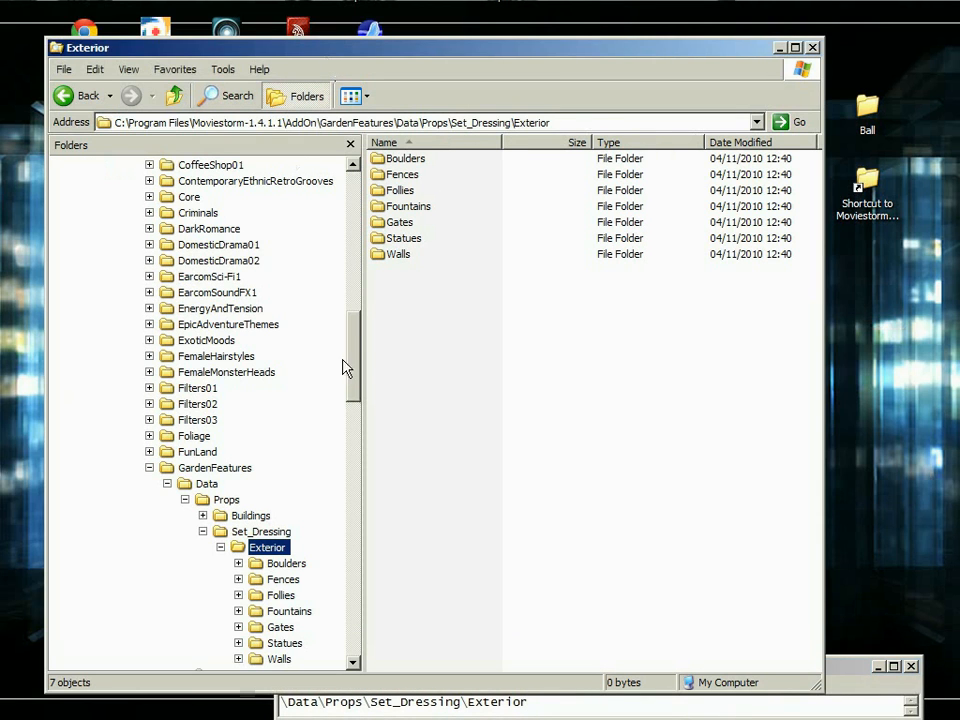
pyautogui.moveTo(354, 356); pyautogui.dragTo(356, 392)
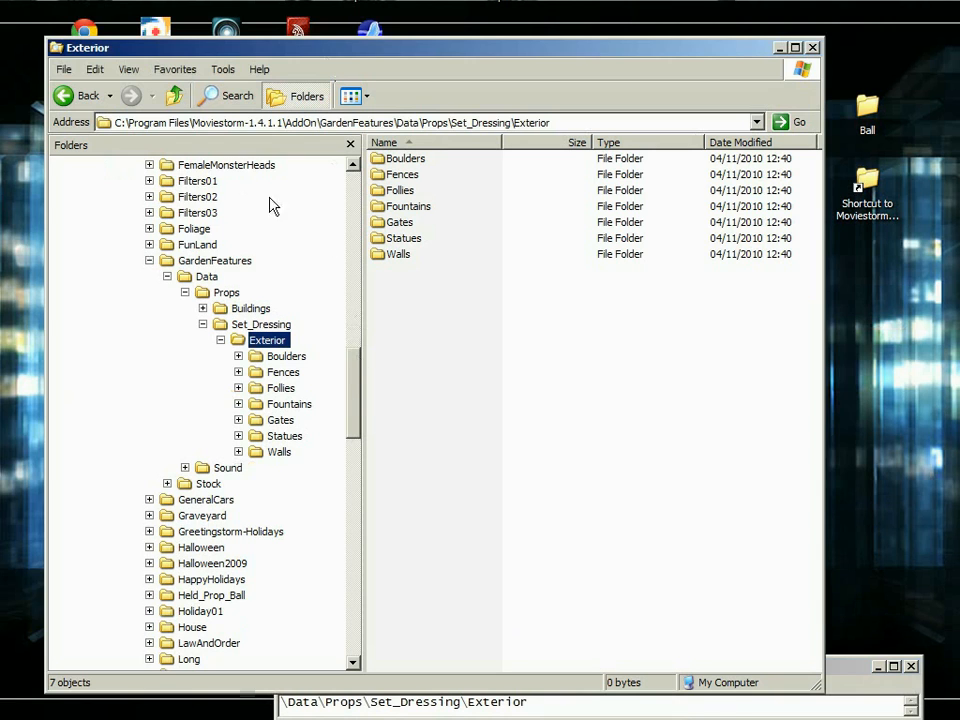
pyautogui.moveTo(357, 368); pyautogui.dragTo(356, 261)
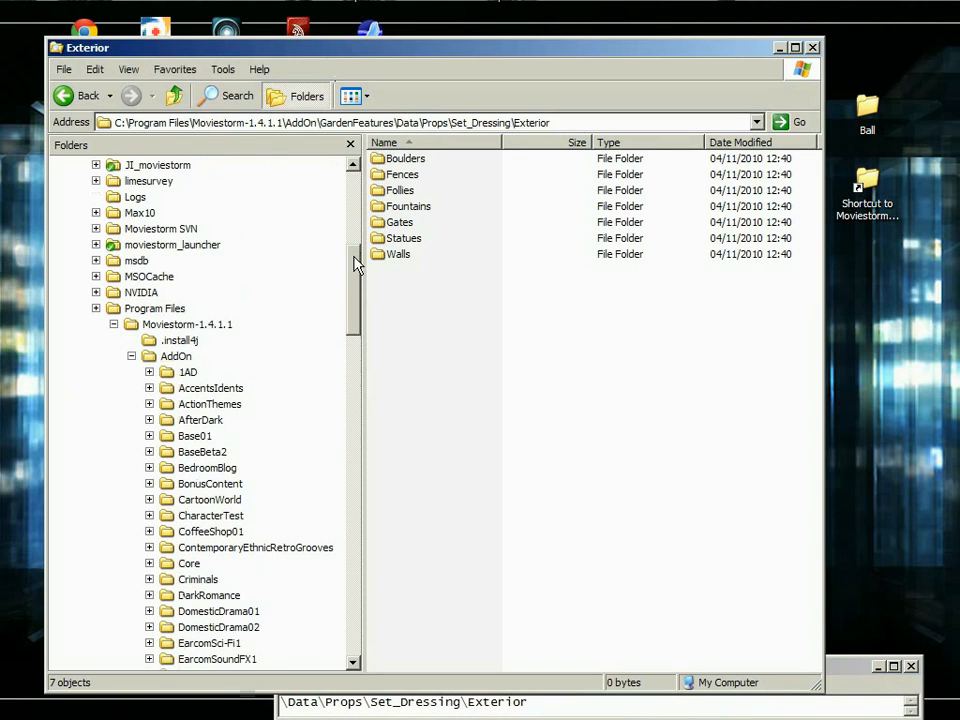
pyautogui.click(176, 357)
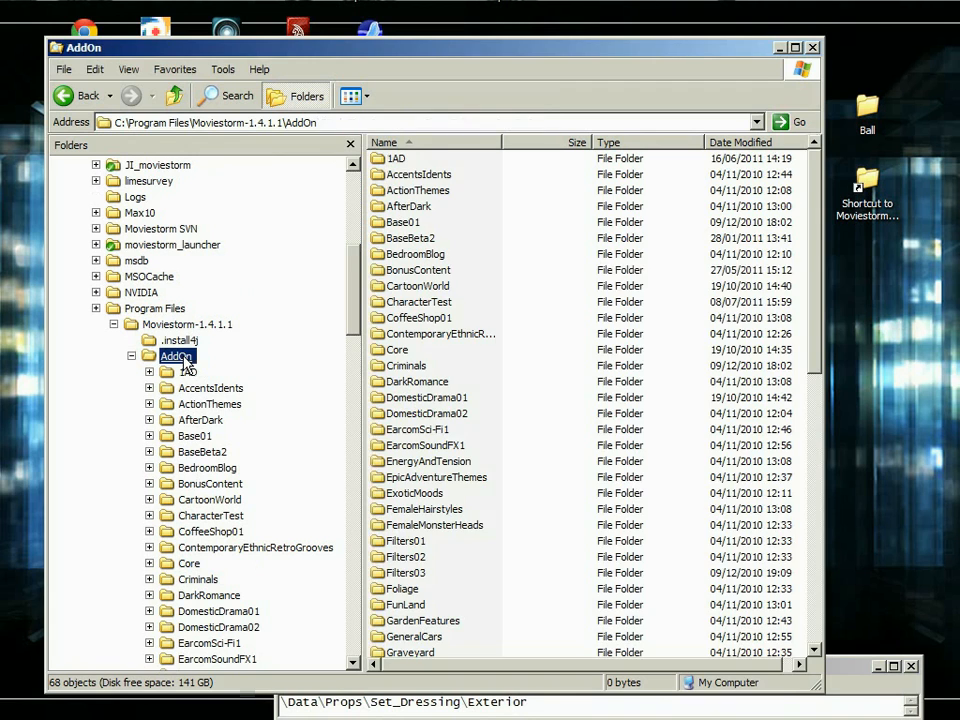
# - Create a new folder named TutorialBall inside the AddOn folder
pyautogui.rightClick(533, 398)
pyautogui.moveTo(610, 590)
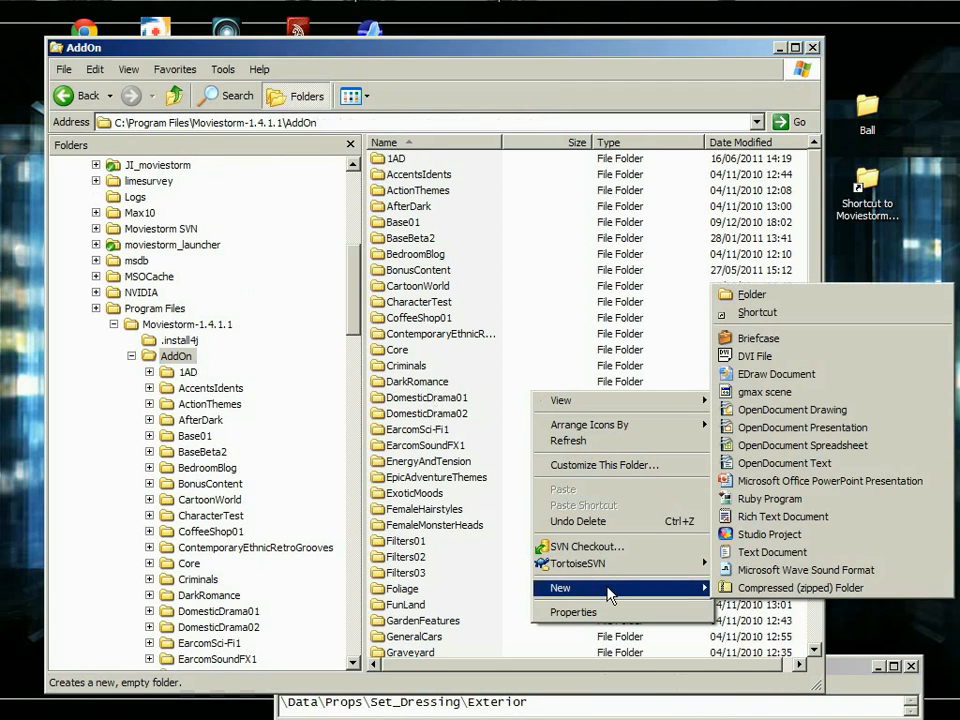
pyautogui.click(800, 295)
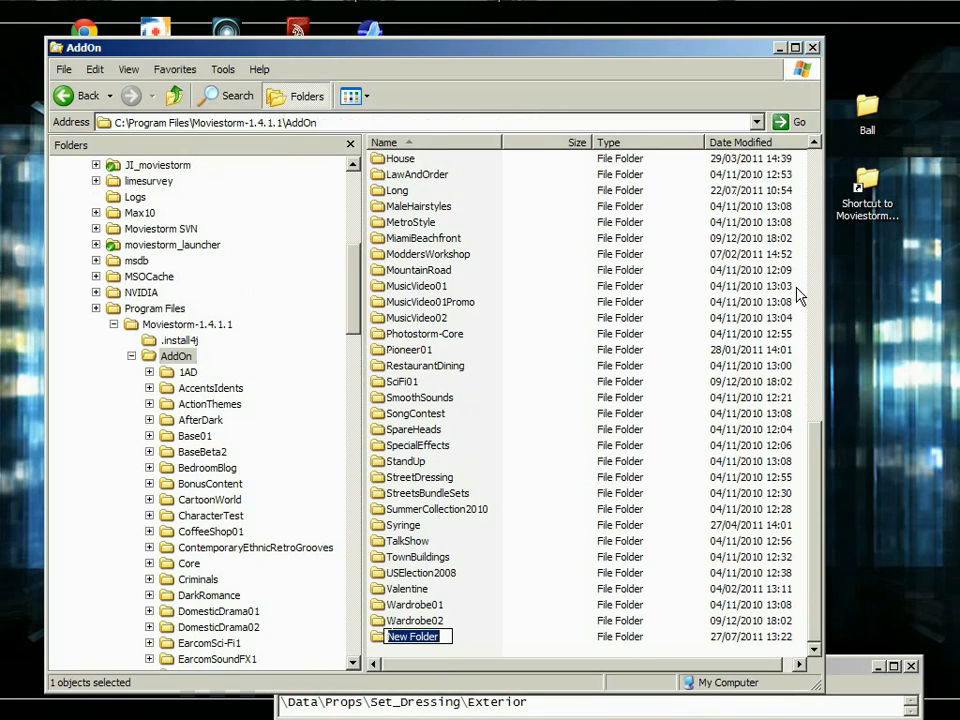
pyautogui.write('Tu')
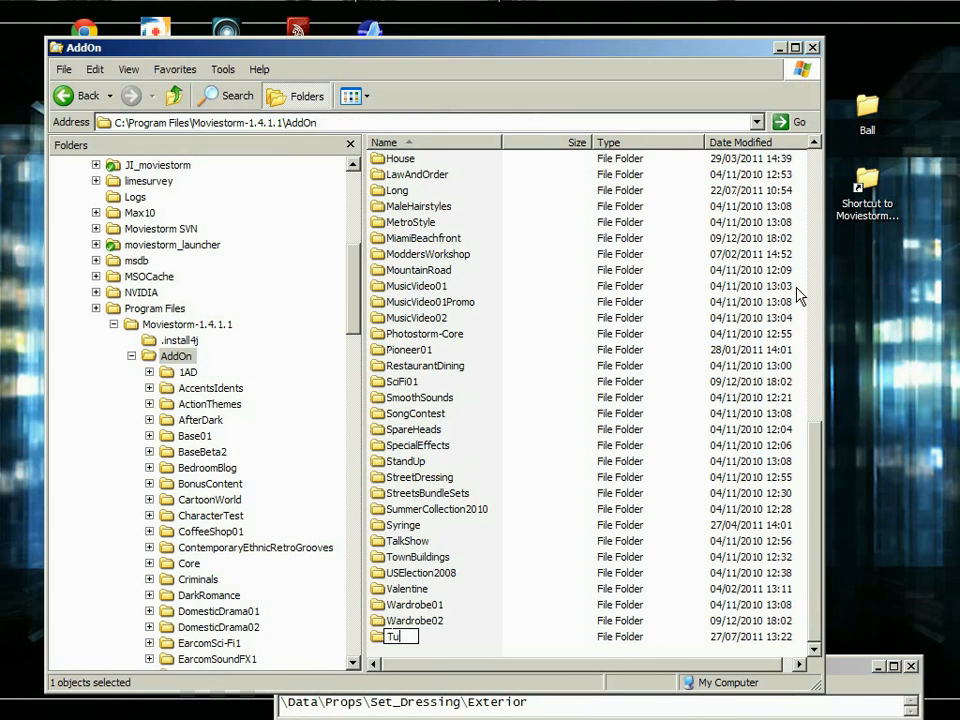
pyautogui.write('torialBall')
pyautogui.press('Return')
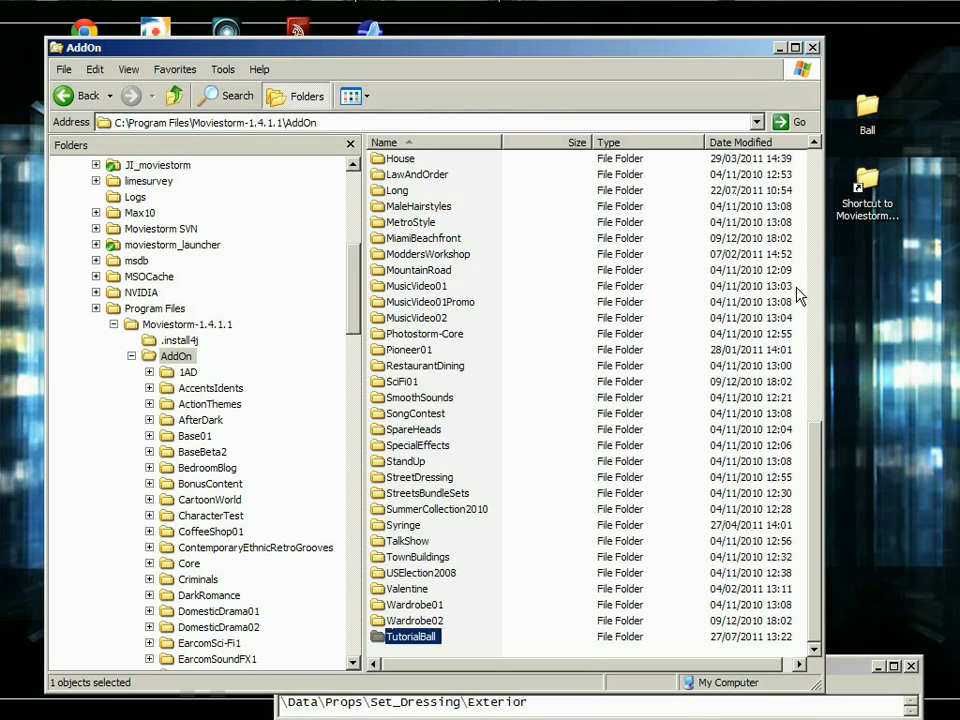
# - Open the TutorialBall folder and create a subfolder named Data in it
pyautogui.doubleClick(396, 637)
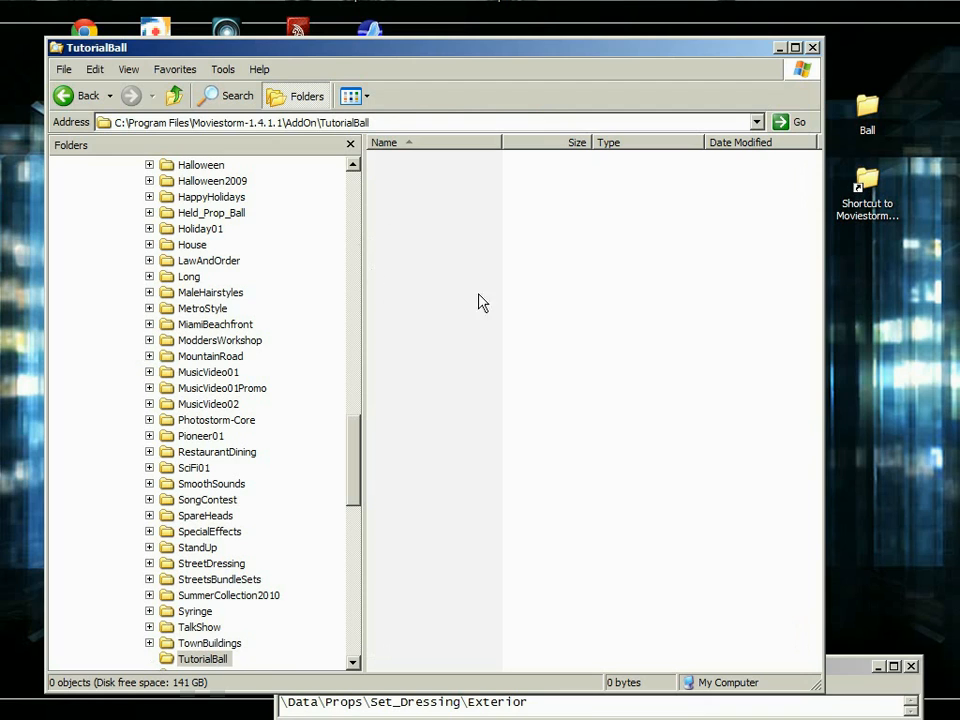
pyautogui.rightClick(406, 216)
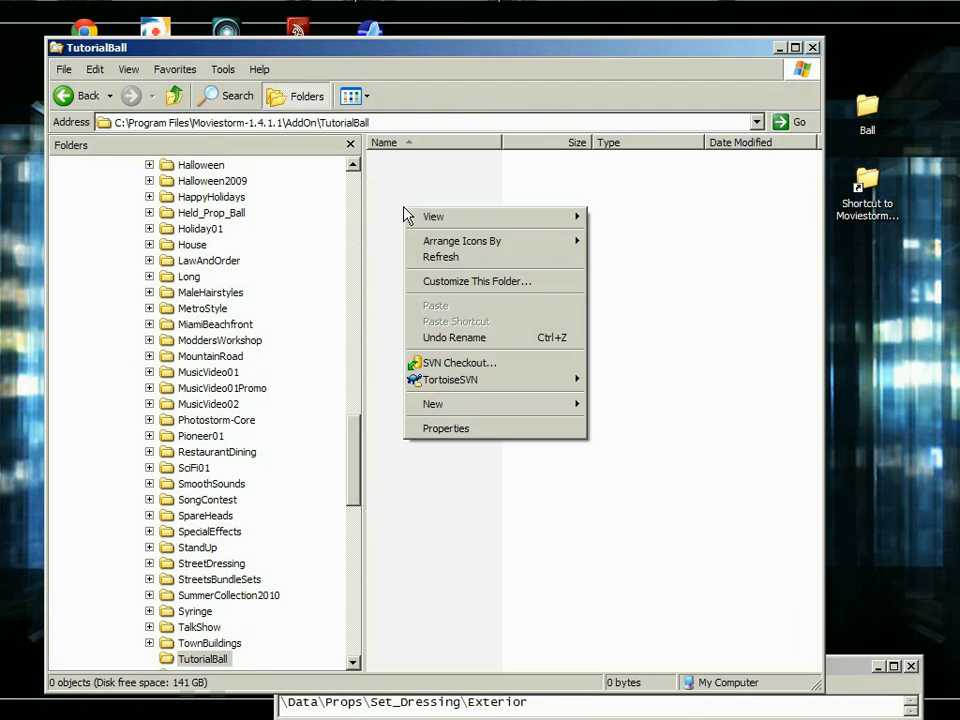
pyautogui.moveTo(491, 408)
pyautogui.click(605, 410)
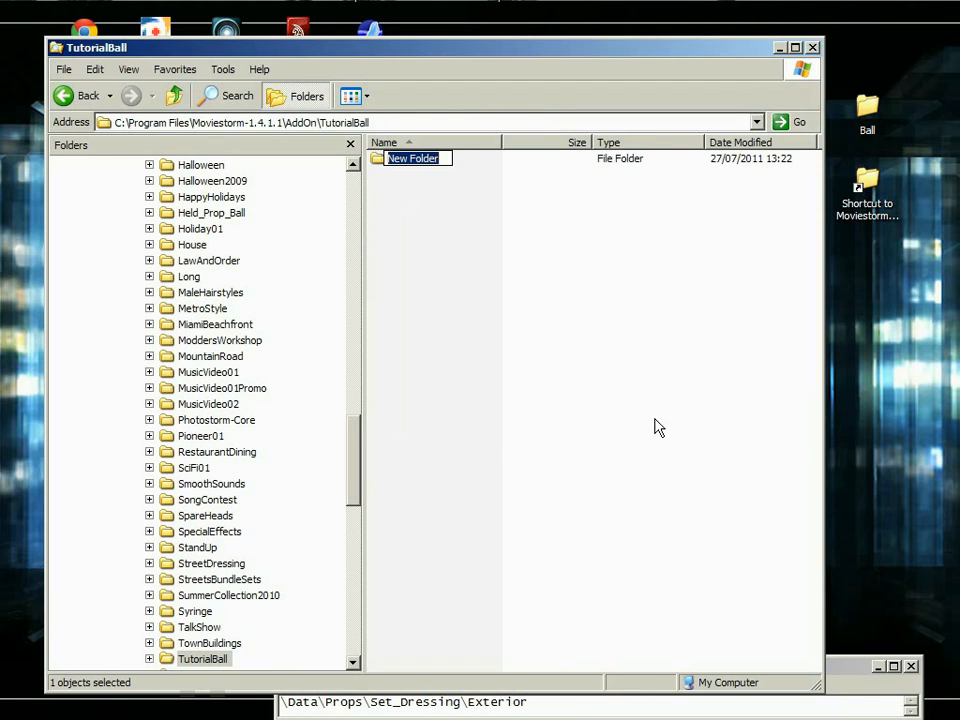
pyautogui.write('Data')
pyautogui.press('Return')
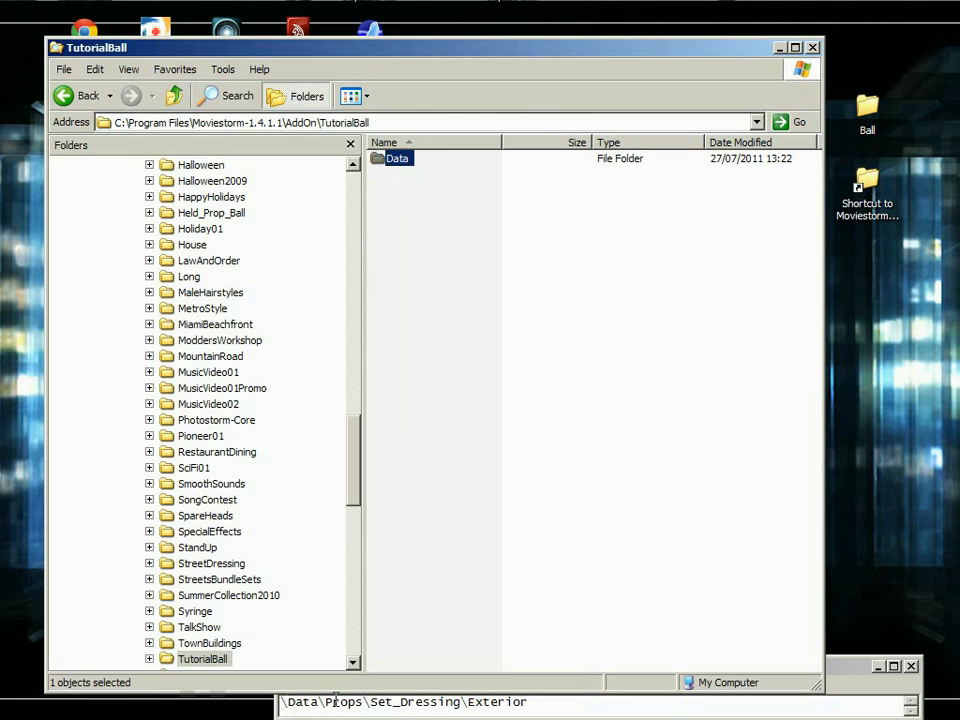
# - Open the Data folder and create a subfolder named Props in it
pyautogui.doubleClick(394, 158)
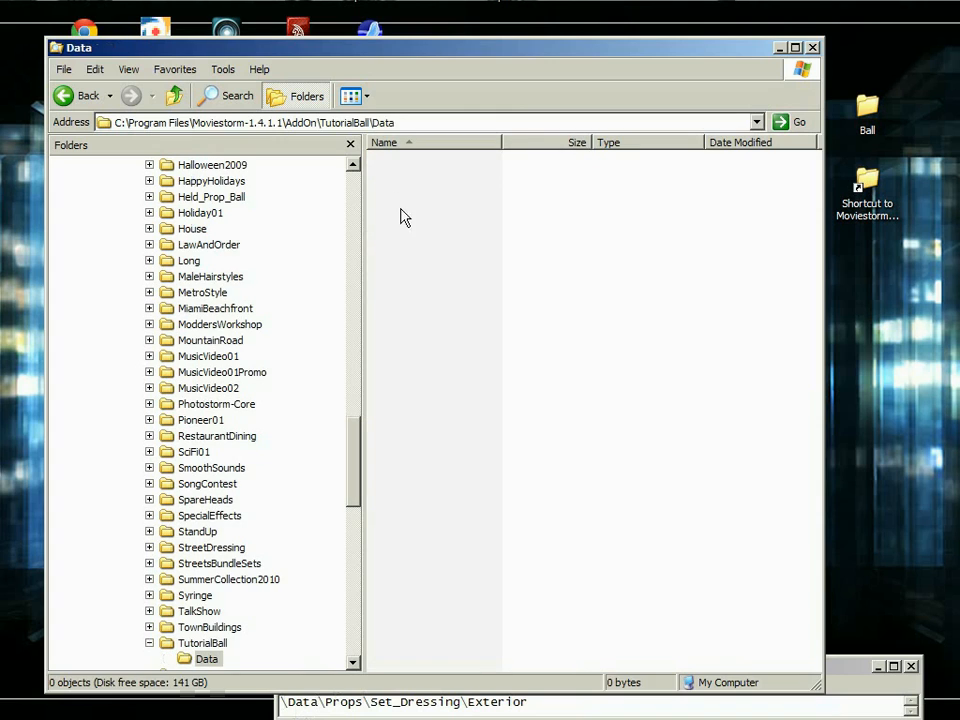
pyautogui.rightClick(400, 217)
pyautogui.moveTo(455, 412)
pyautogui.click(610, 410)
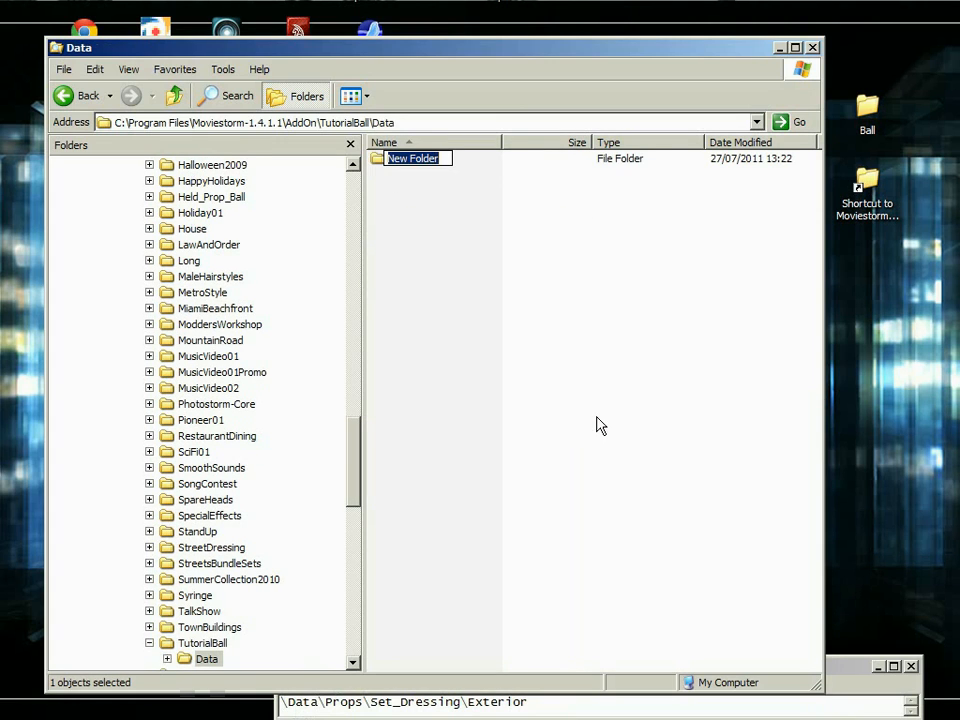
pyautogui.write('Props')
pyautogui.press('Return')
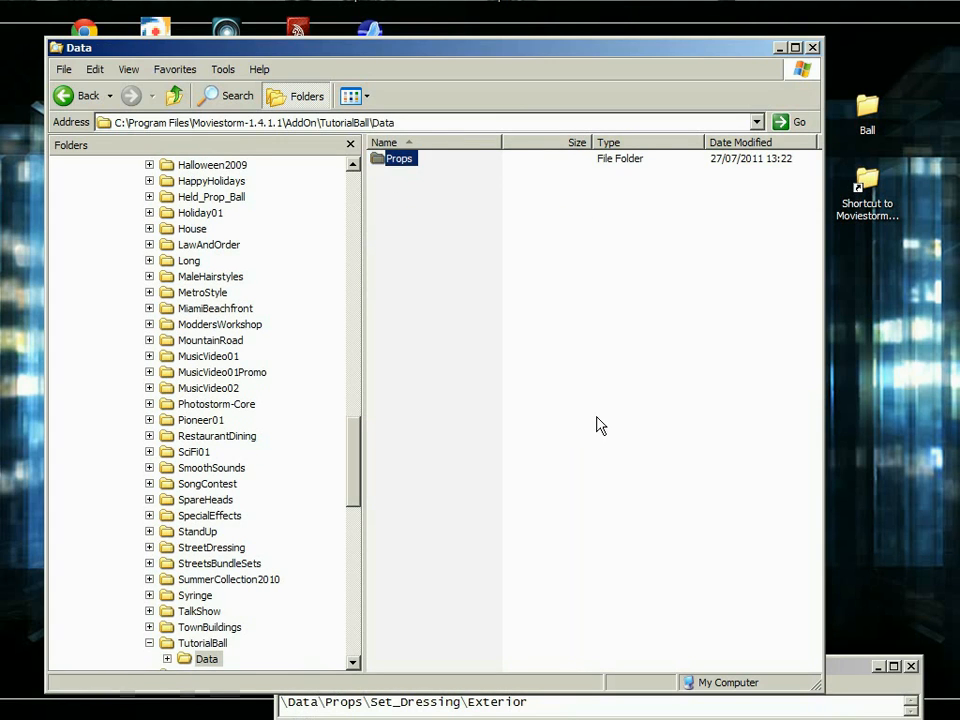
# - Open the Props folder and create a subfolder named Set_Dressing in it
pyautogui.doubleClick(390, 160)
pyautogui.rightClick(403, 178)
pyautogui.moveTo(476, 379)
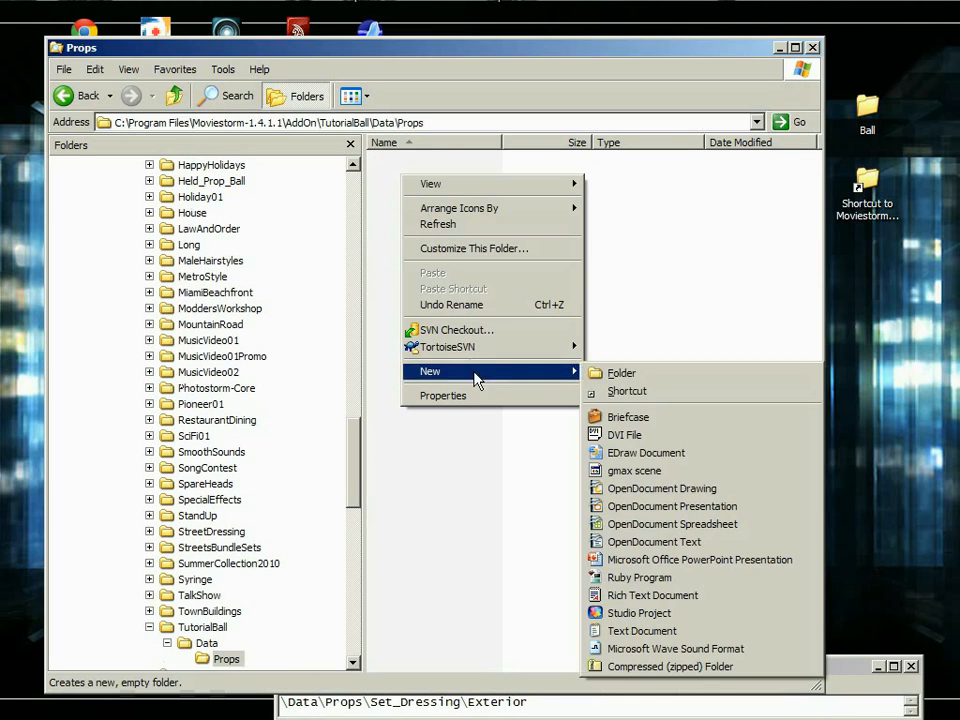
pyautogui.click(620, 372)
pyautogui.write('Set_Dressing')
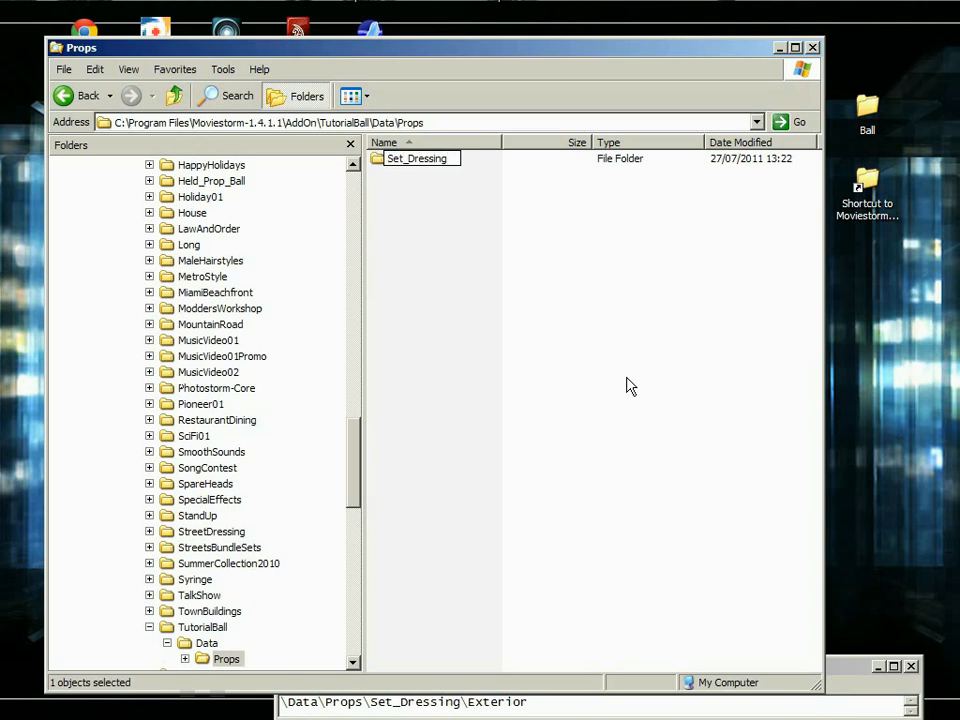
pyautogui.press('Return')
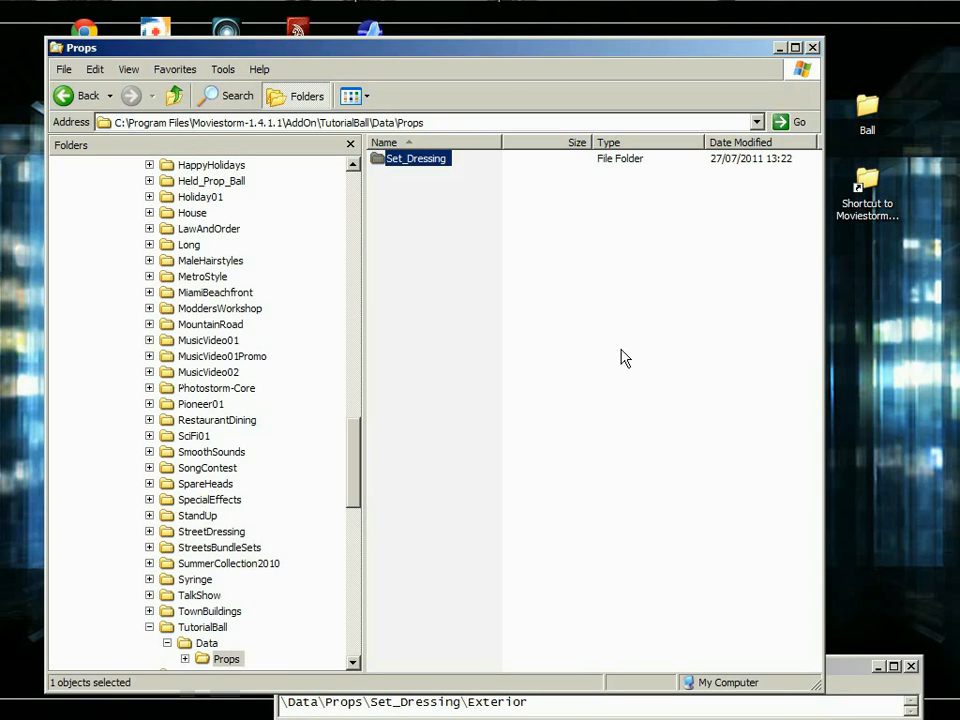
# - Create a subfolder named Exterior inside the Set_Dressing folder and open it
pyautogui.doubleClick(384, 162)
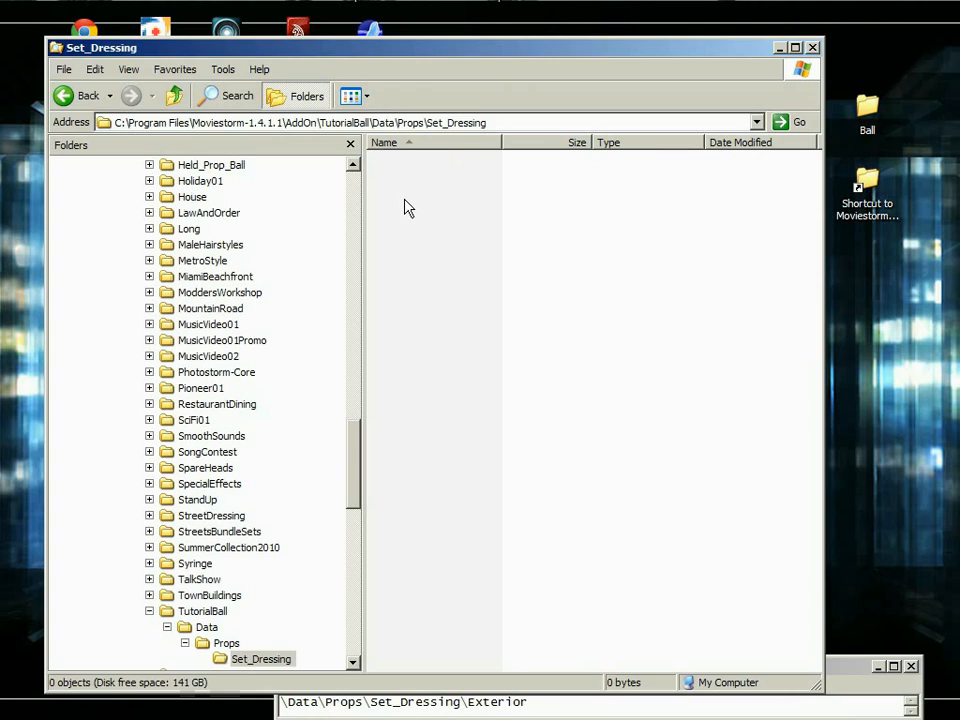
pyautogui.rightClick(405, 207)
pyautogui.moveTo(487, 400)
pyautogui.click(620, 397)
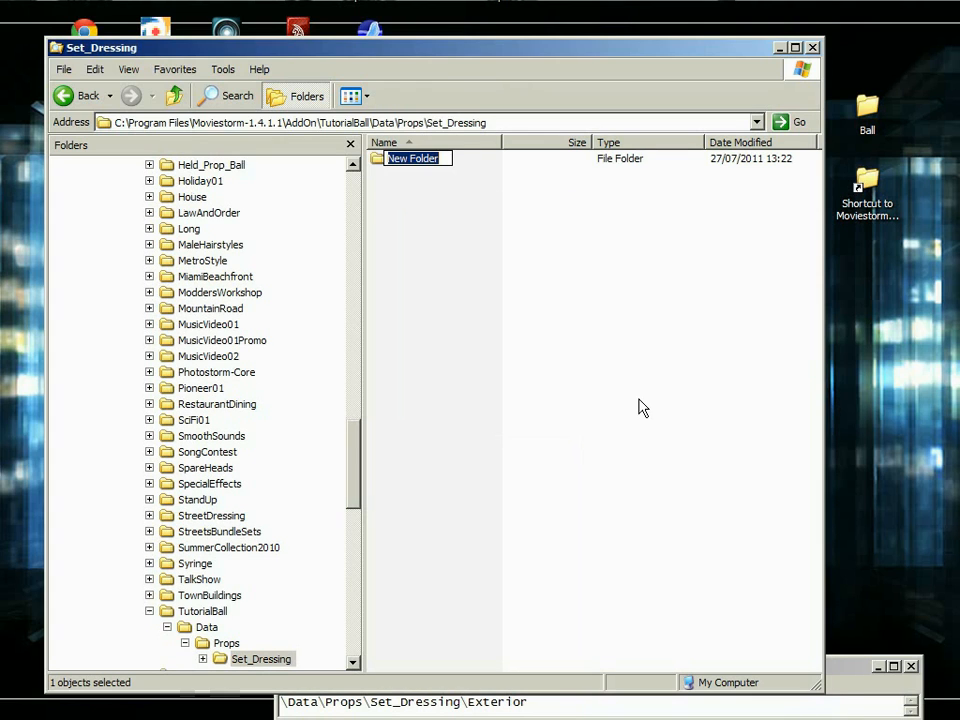
pyautogui.write('Exterio')
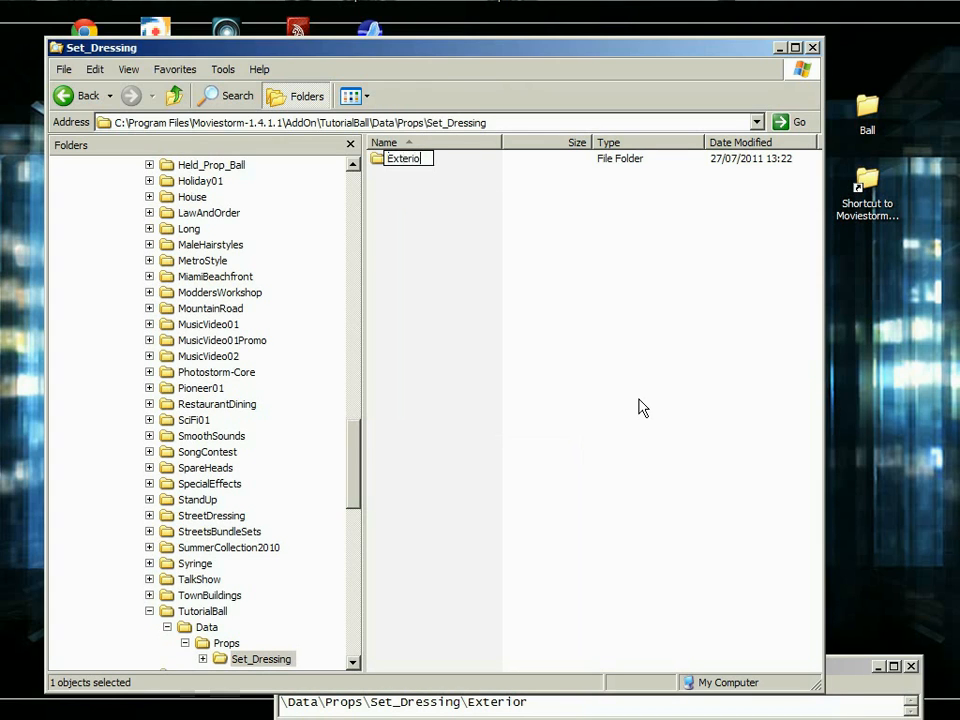
pyautogui.write('r')
pyautogui.press('Return')
pyautogui.doubleClick(380, 165)
# - Compare the new TutorialBall folder tree with the path noted in Notepad
pyautogui.moveTo(356, 446); pyautogui.dragTo(332, 489)
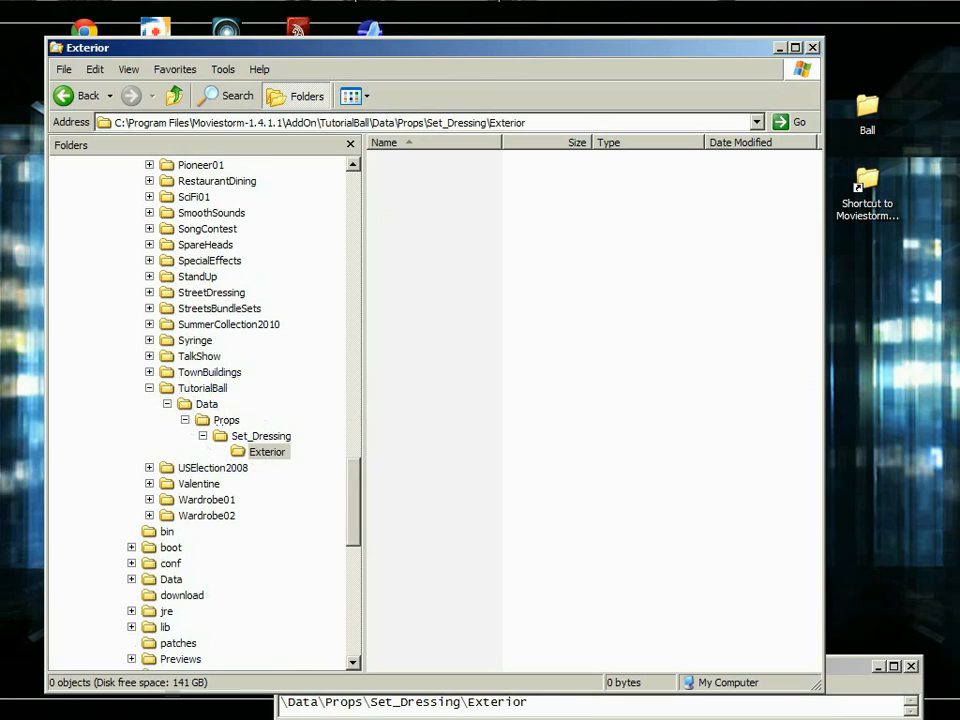
pyautogui.moveTo(528, 703); pyautogui.dragTo(280, 703)
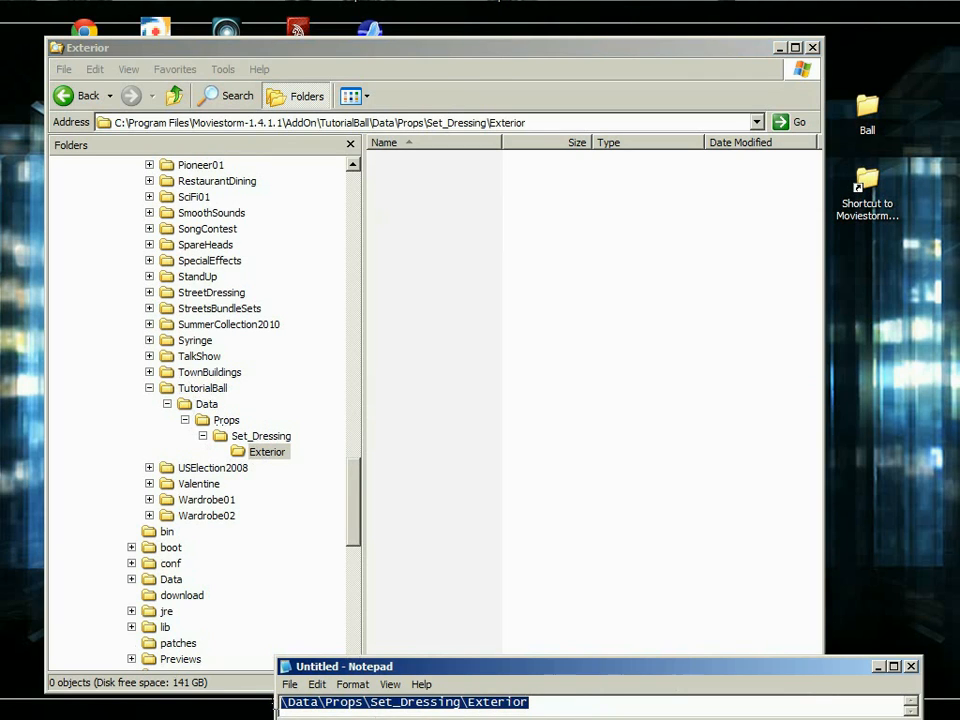
pyautogui.click(361, 515)
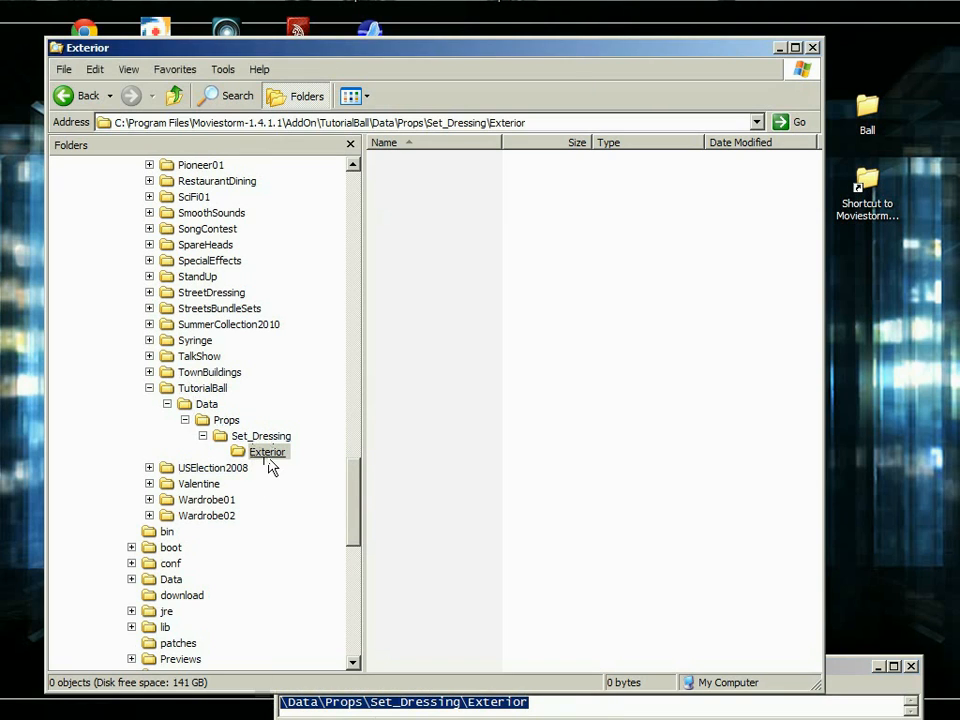
# - Copy the Ball folder from the desktop into the addon's Exterior folder and open the copy
pyautogui.click(872, 122)
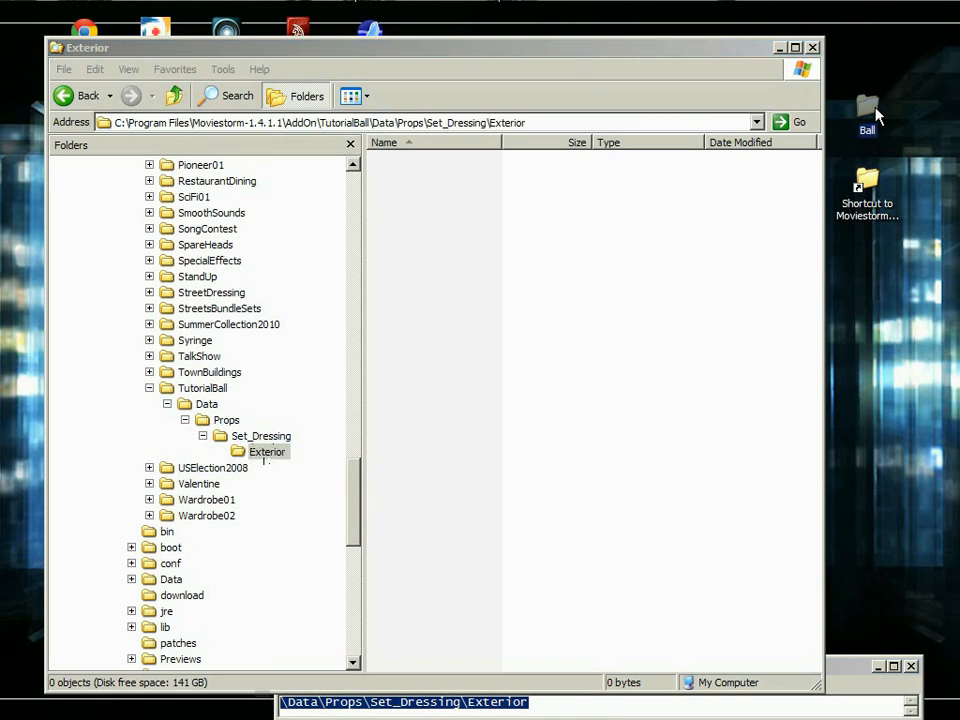
pyautogui.moveTo(872, 120); pyautogui.dragTo(491, 242)
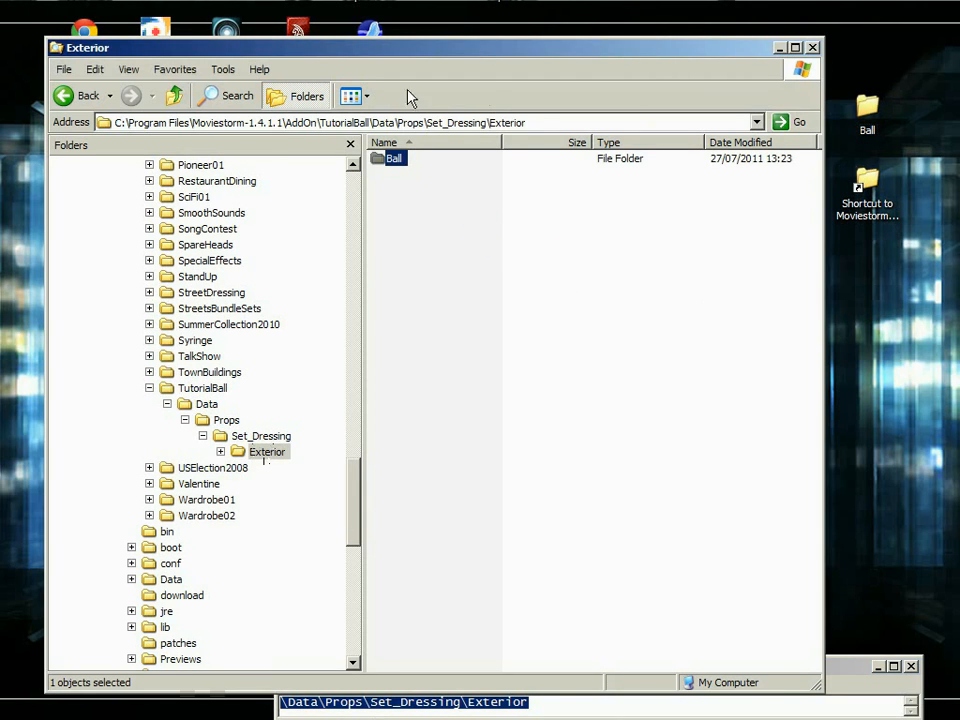
pyautogui.doubleClick(381, 162)
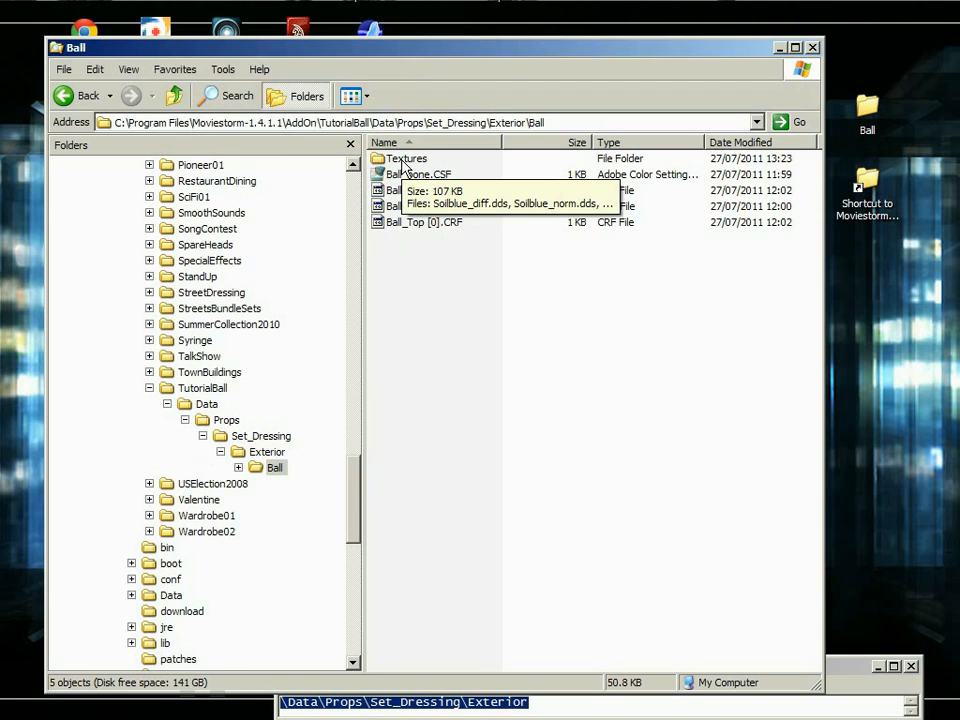
# - Close the Notepad document without saving it and close the Ball folder window
pyautogui.click(910, 665)
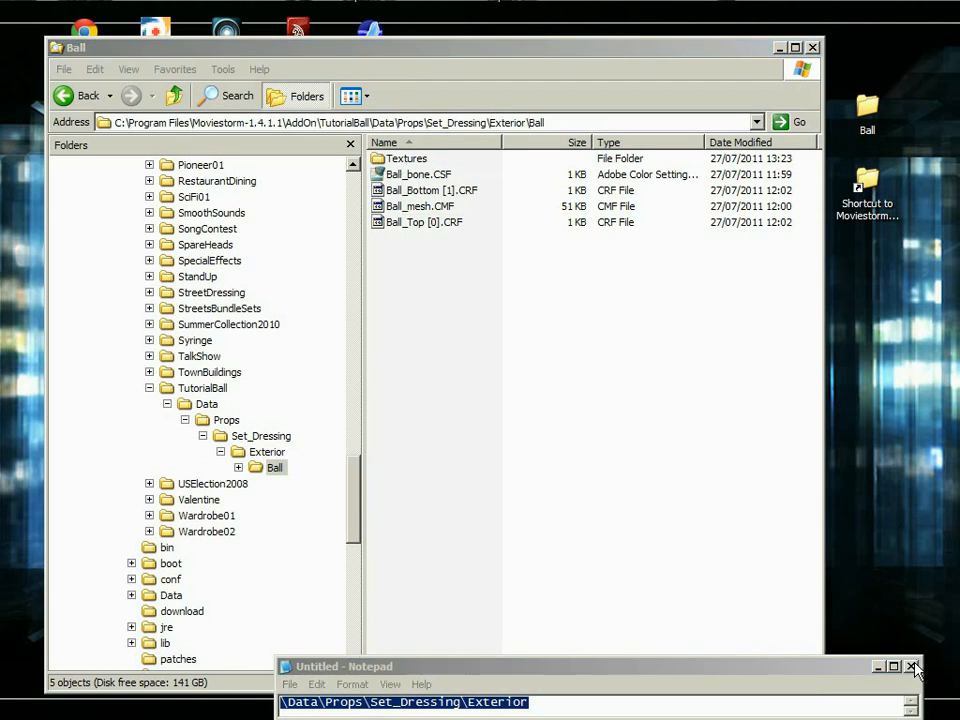
pyautogui.click(493, 405)
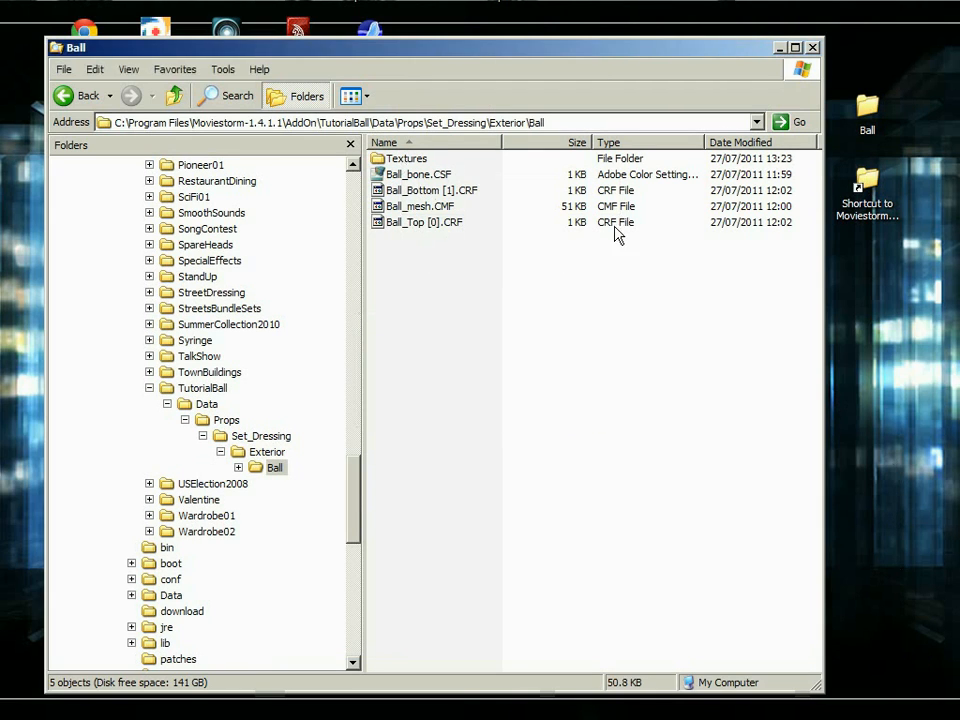
pyautogui.click(813, 48)
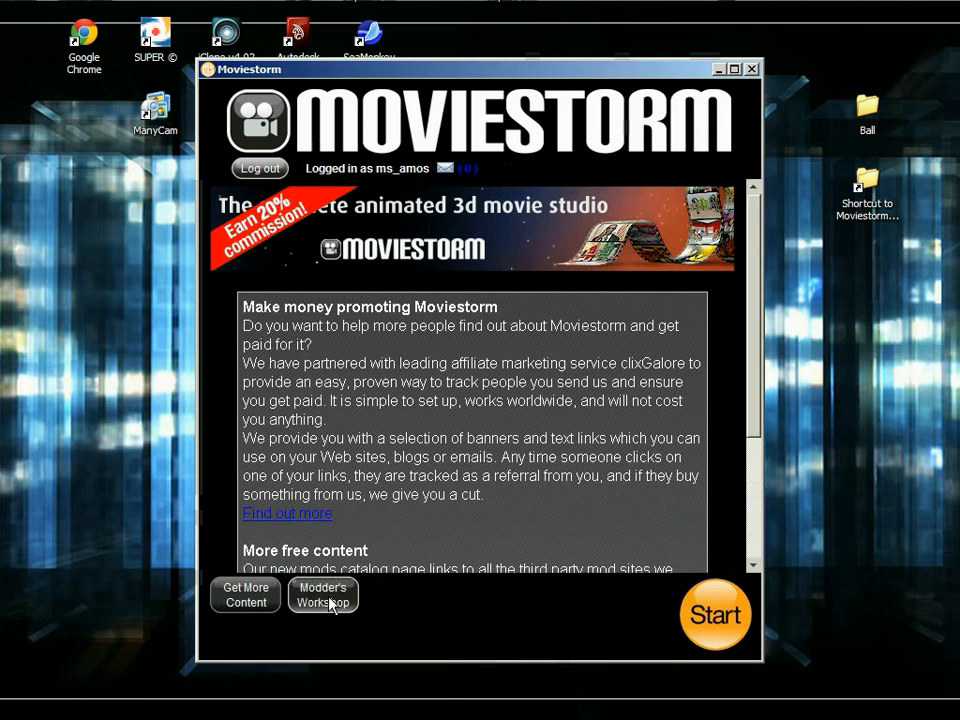
# - Open the Modder's Workshop from the Moviestorm launcher and limit the Master Browser to the TutorialBall addon
pyautogui.click(330, 600)
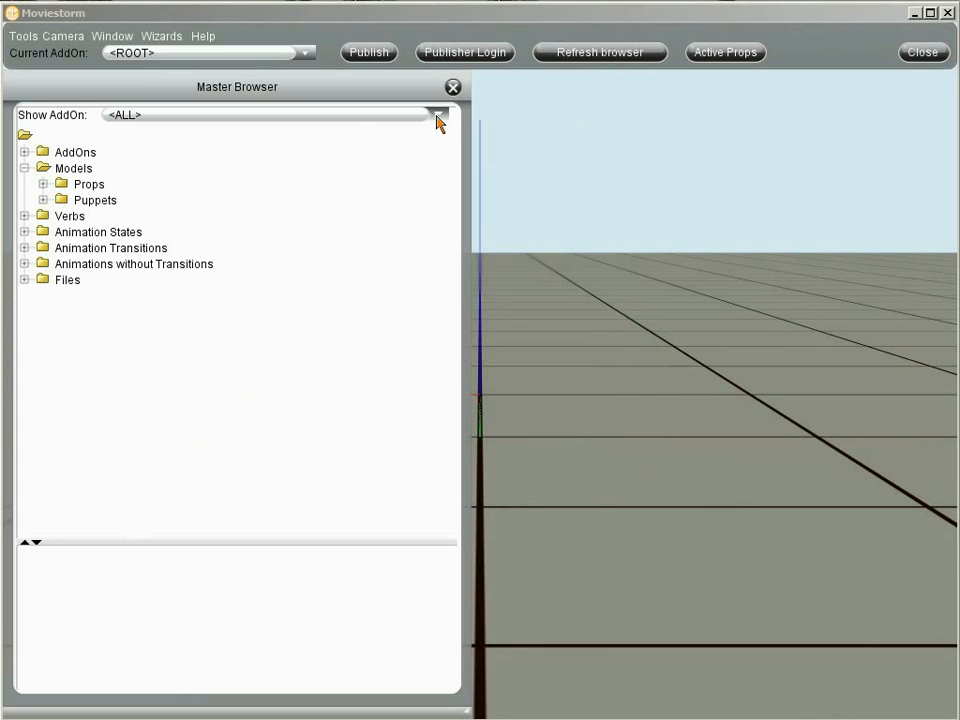
pyautogui.click(439, 118)
pyautogui.moveTo(448, 137); pyautogui.dragTo(455, 234)
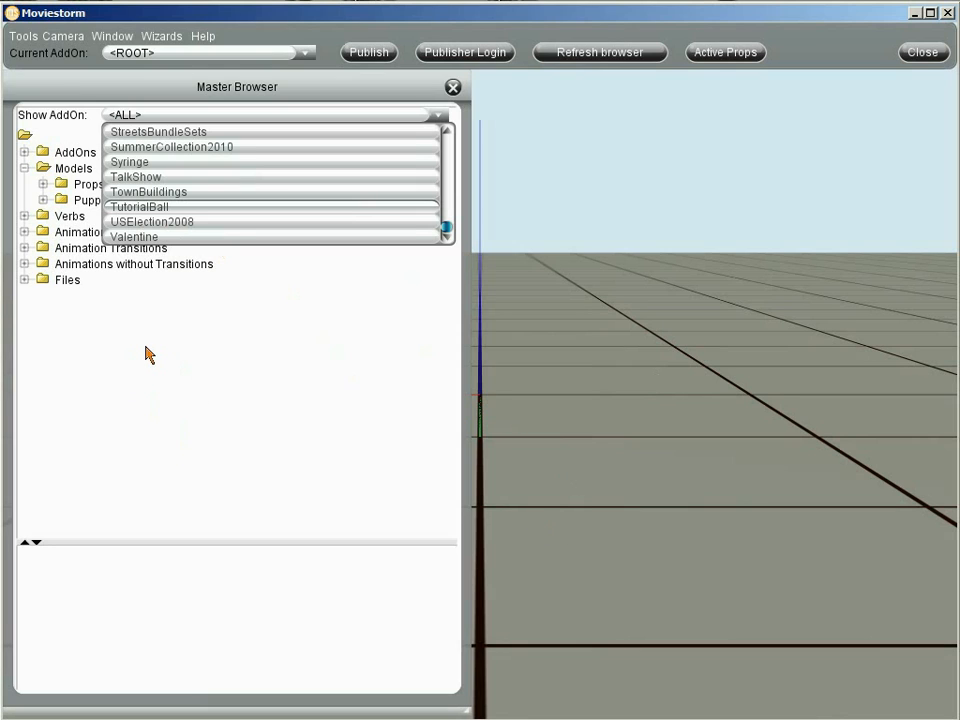
pyautogui.press('Return')
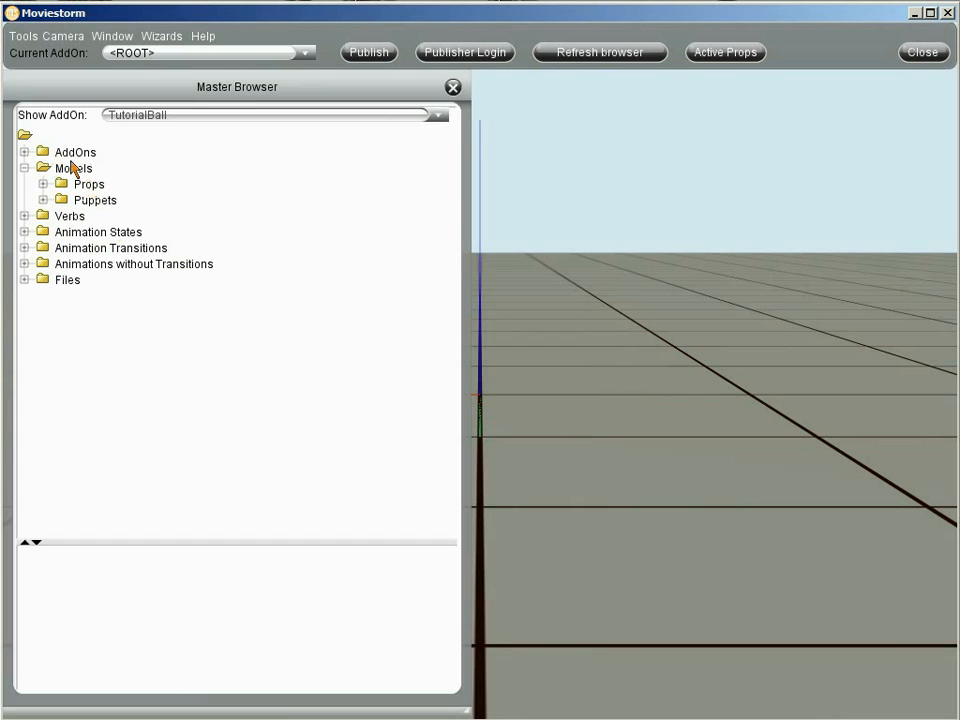
# - Expand the Models tree through Props, Set_Dressing and Exterior to show the contents of the Ball prop
pyautogui.click(43, 185)
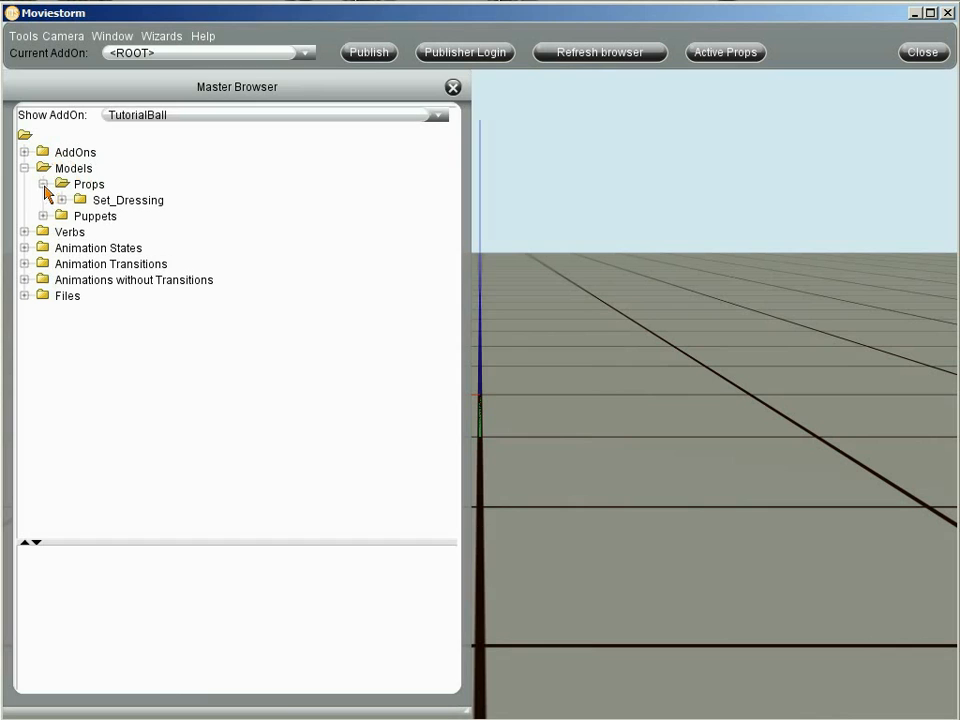
pyautogui.click(61, 200)
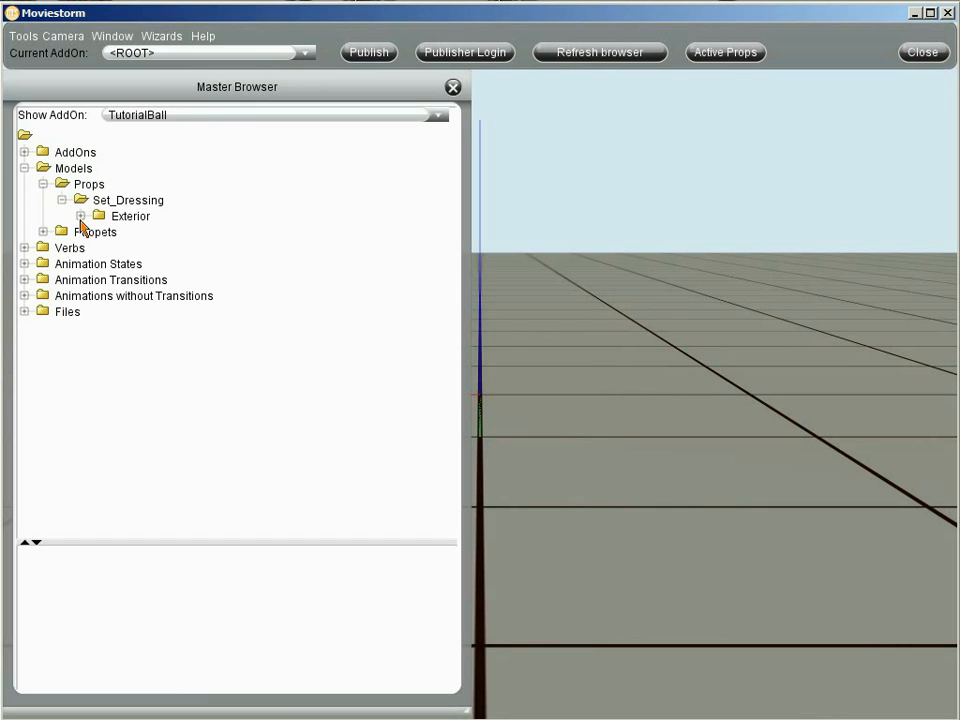
pyautogui.click(80, 216)
pyautogui.click(99, 232)
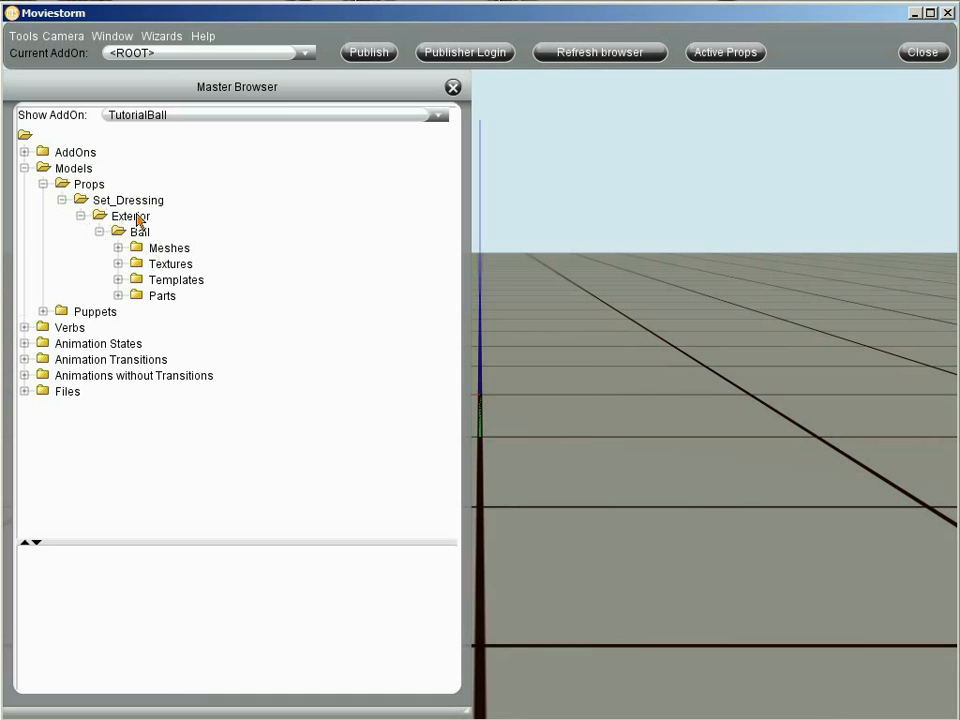
# - Create a new template named Ball under the Ball prop's Templates
pyautogui.click(180, 282)
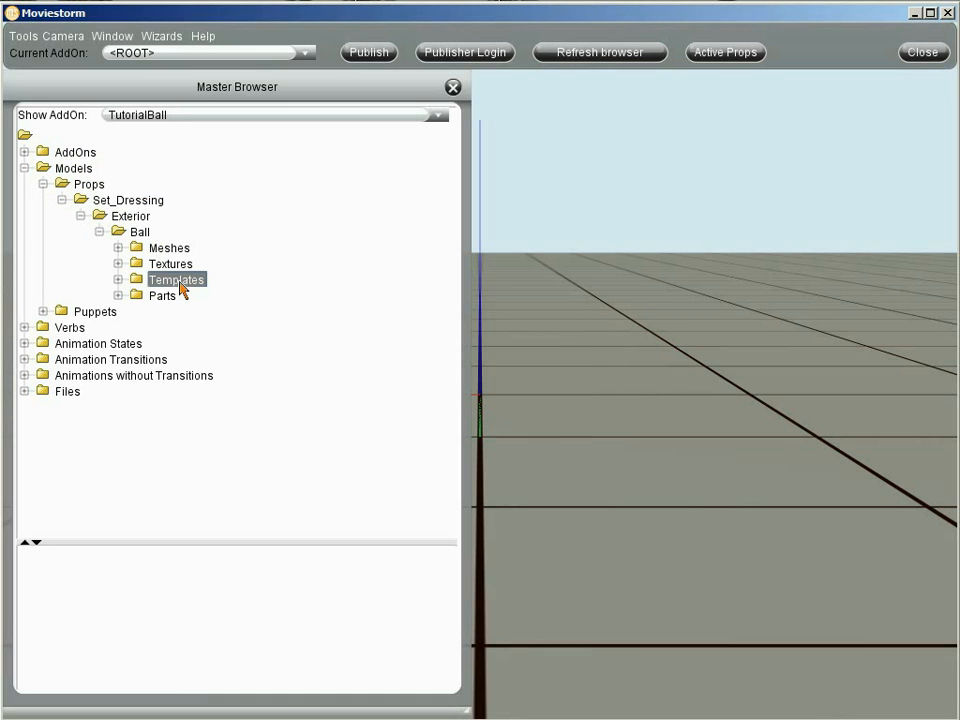
pyautogui.rightClick(180, 287)
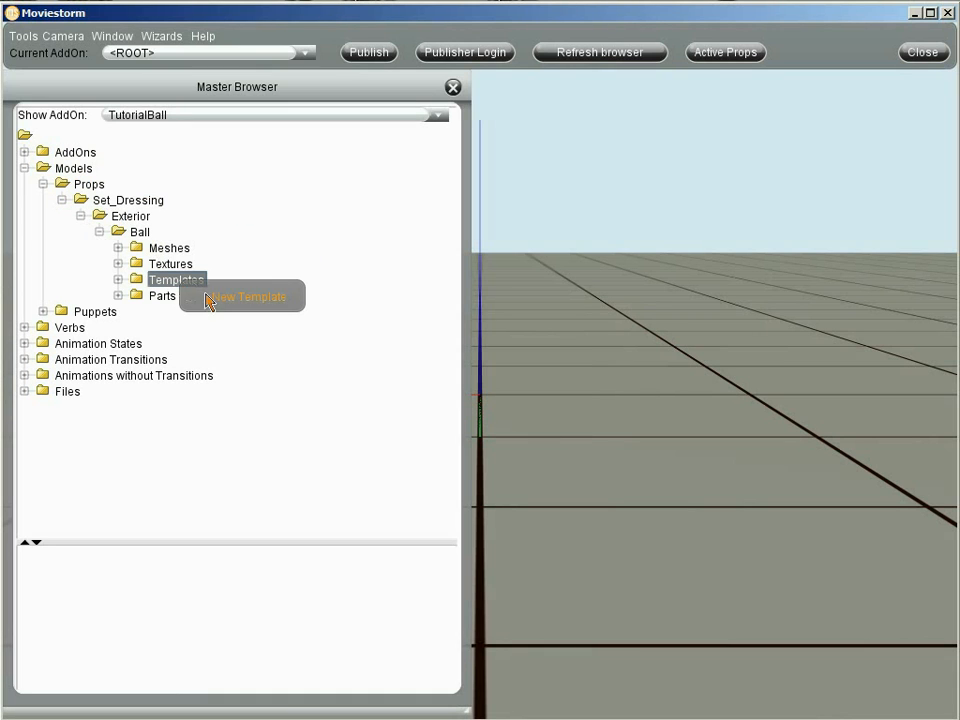
pyautogui.click(230, 297)
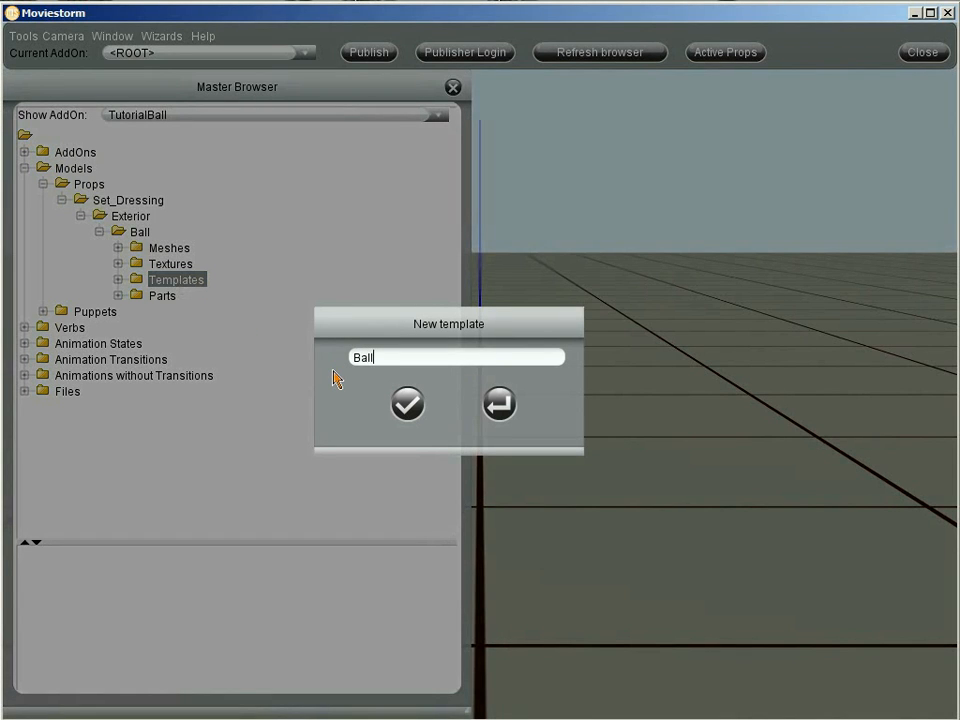
pyautogui.click(408, 404)
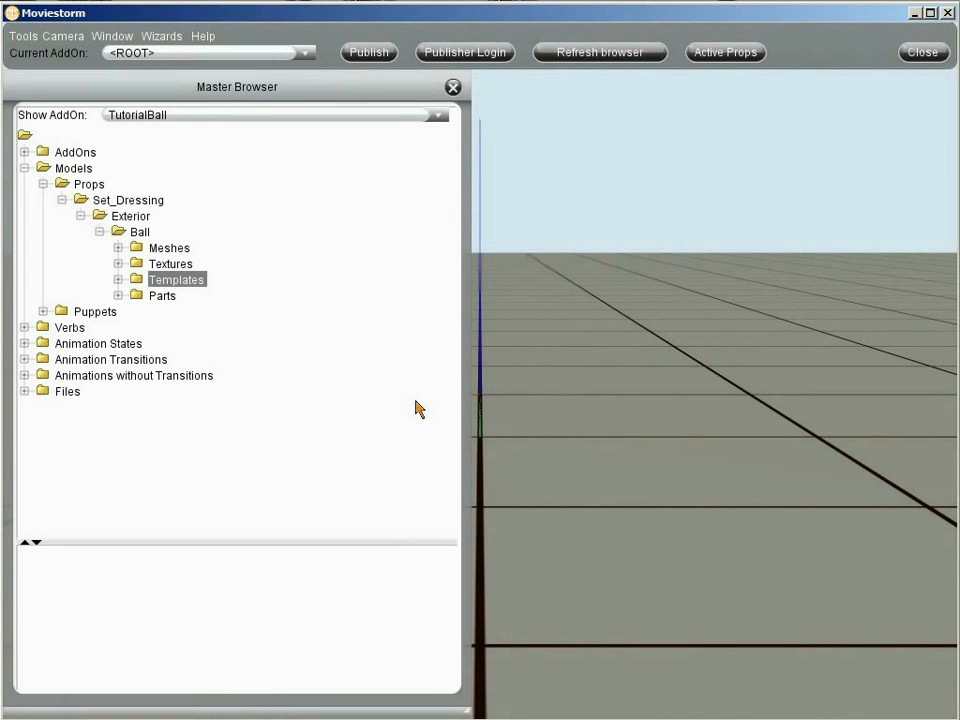
# - Open the new Ball template's properties and add the Ball_mesh mesh to it
pyautogui.click(118, 280)
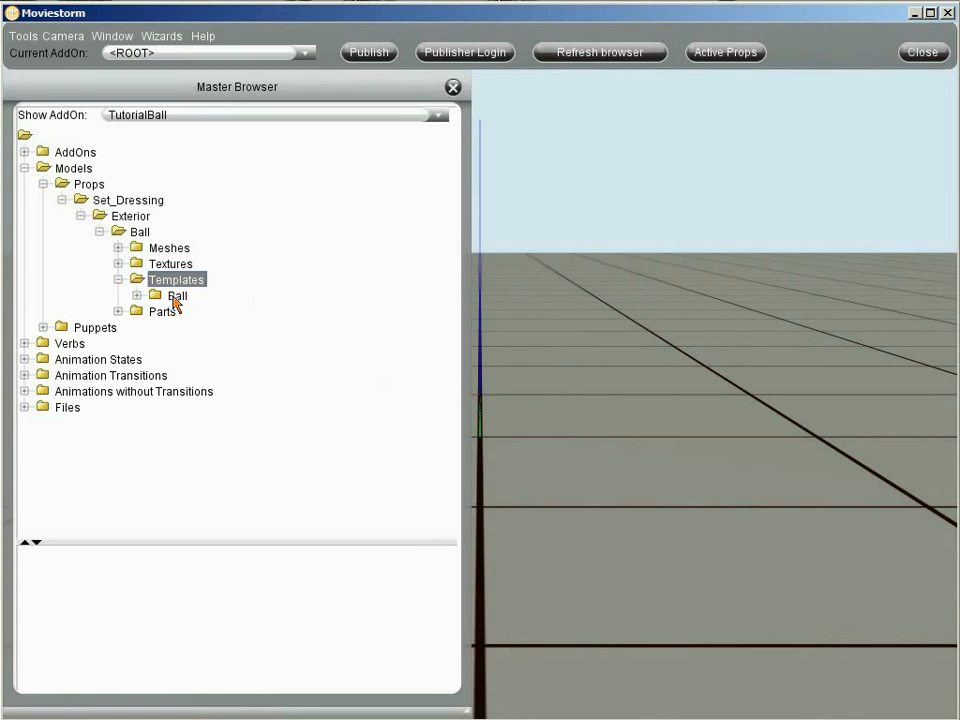
pyautogui.click(176, 297)
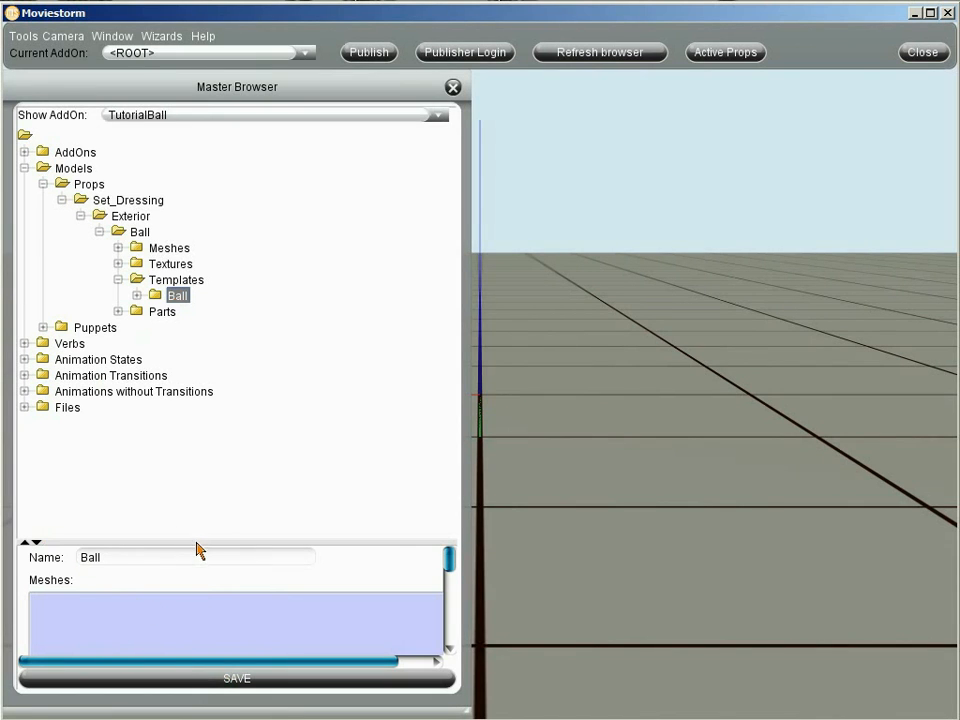
pyautogui.moveTo(196, 550); pyautogui.dragTo(194, 280)
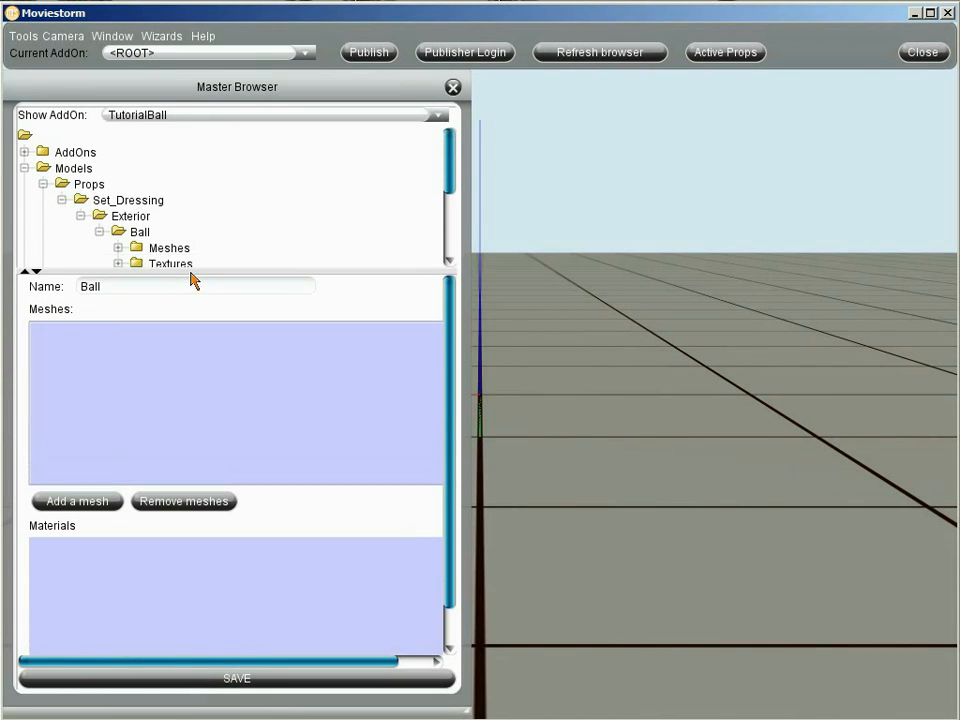
pyautogui.click(74, 503)
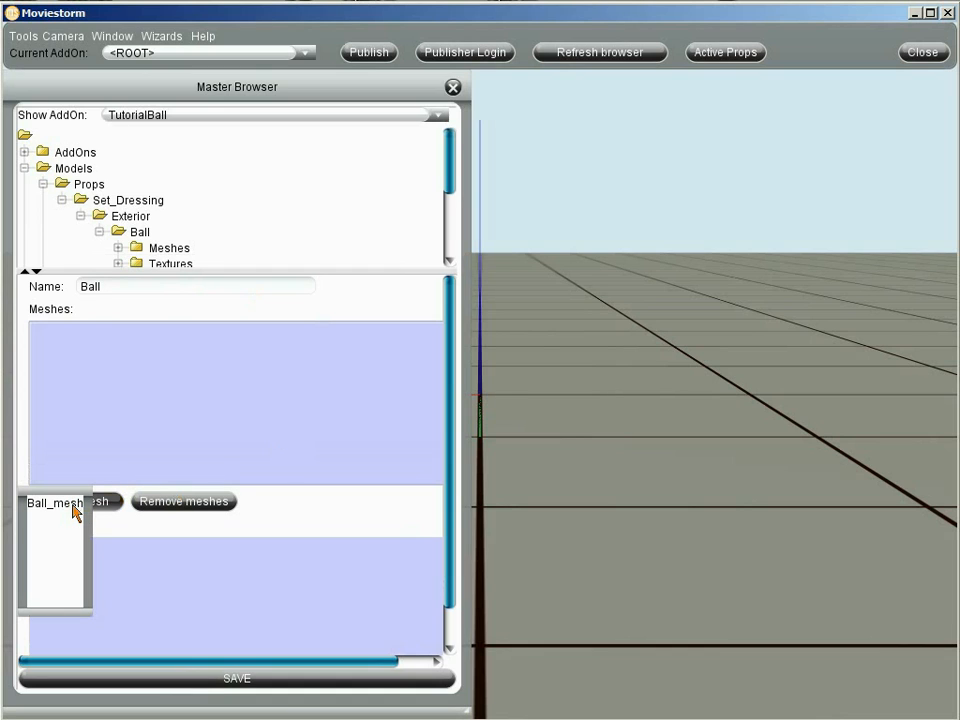
pyautogui.click(55, 503)
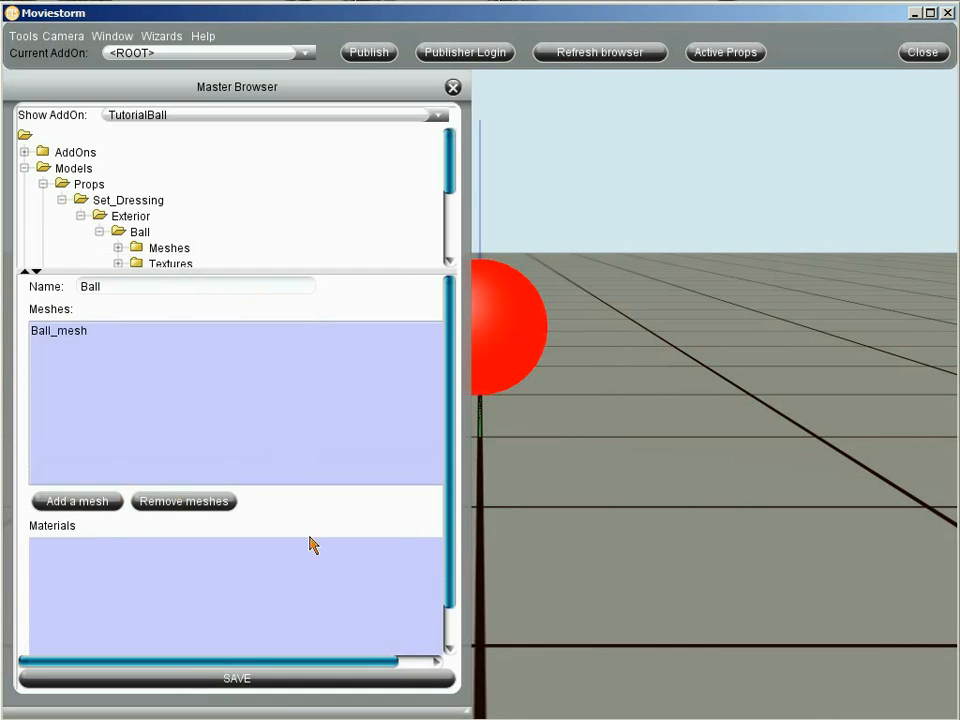
pyautogui.moveTo(545, 542); pyautogui.dragTo(915, 689)
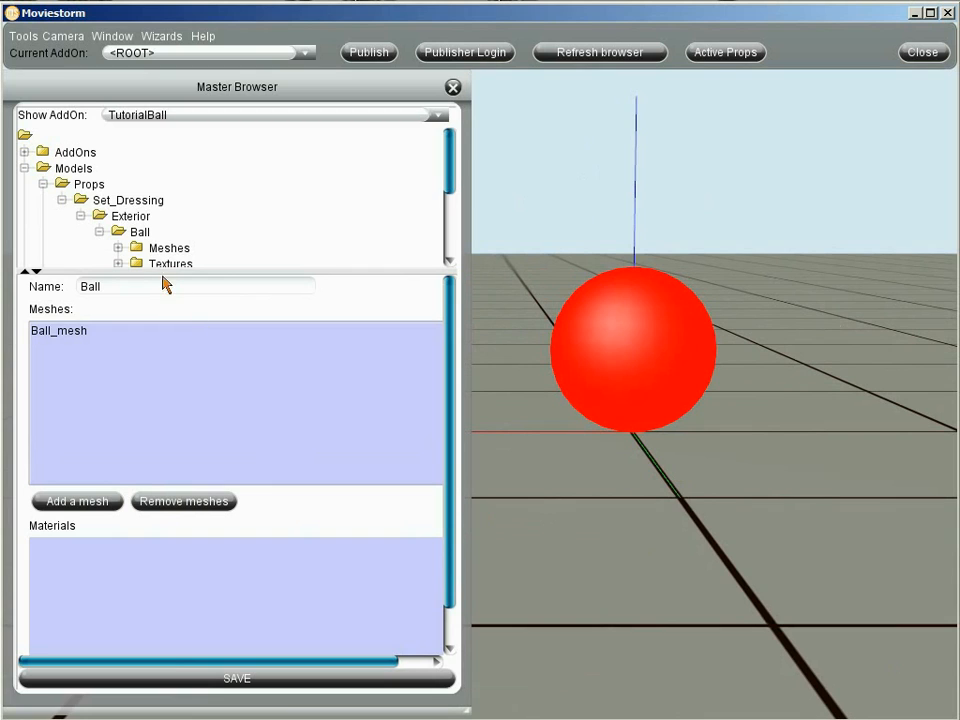
pyautogui.moveTo(157, 283); pyautogui.dragTo(165, 203)
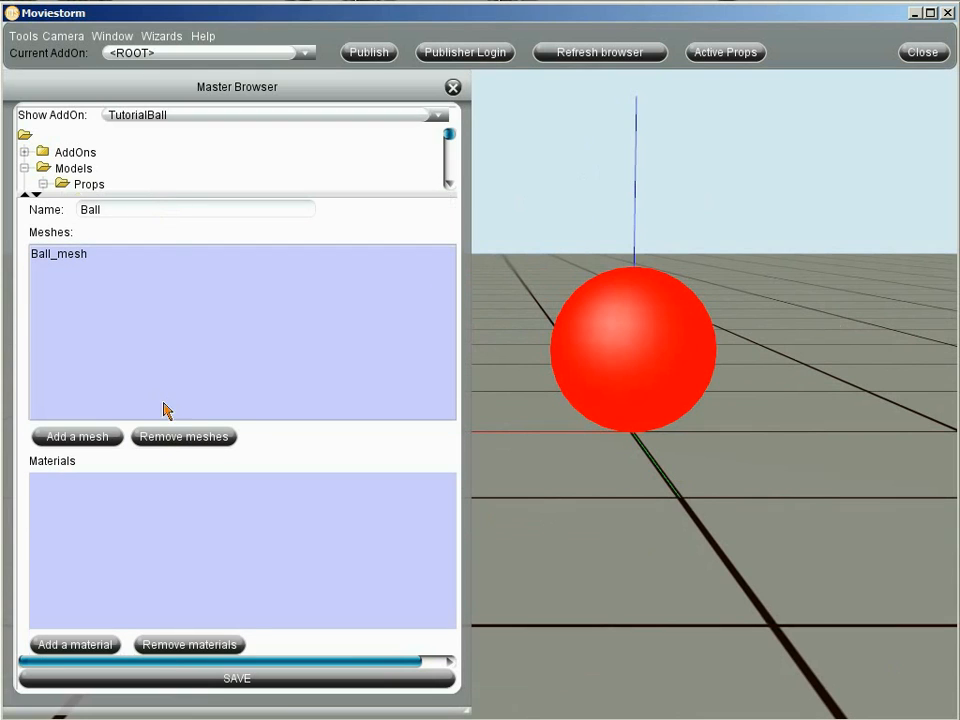
# - Add the Ball_Top [0] and Ball_Bottom [1] materials to the Ball template and open Ball_Top [0] for editing
pyautogui.click(88, 645)
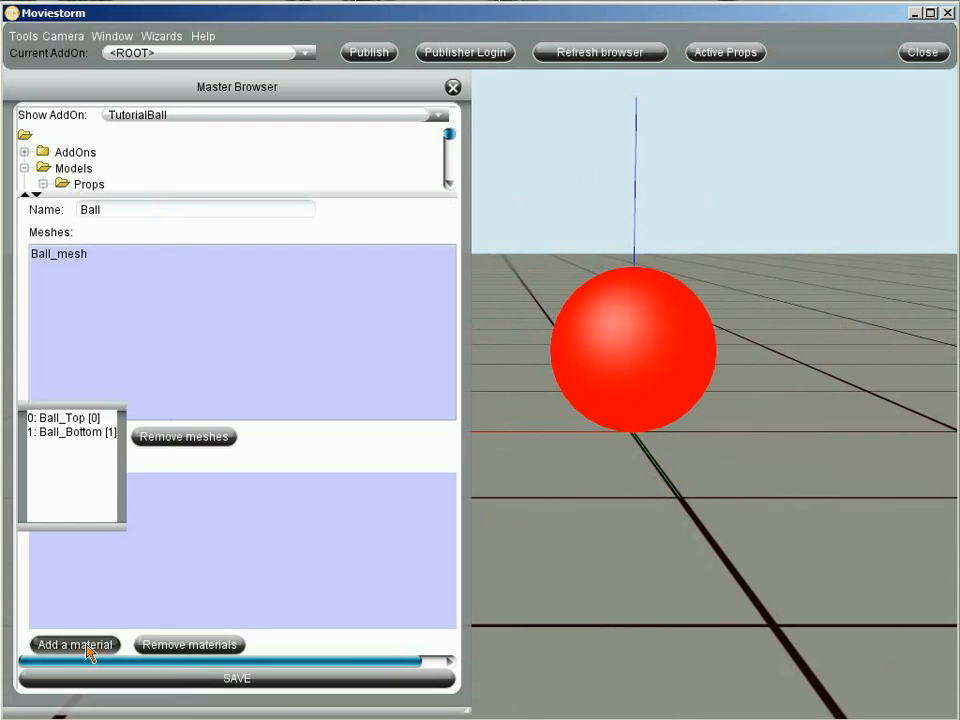
pyautogui.click(68, 421)
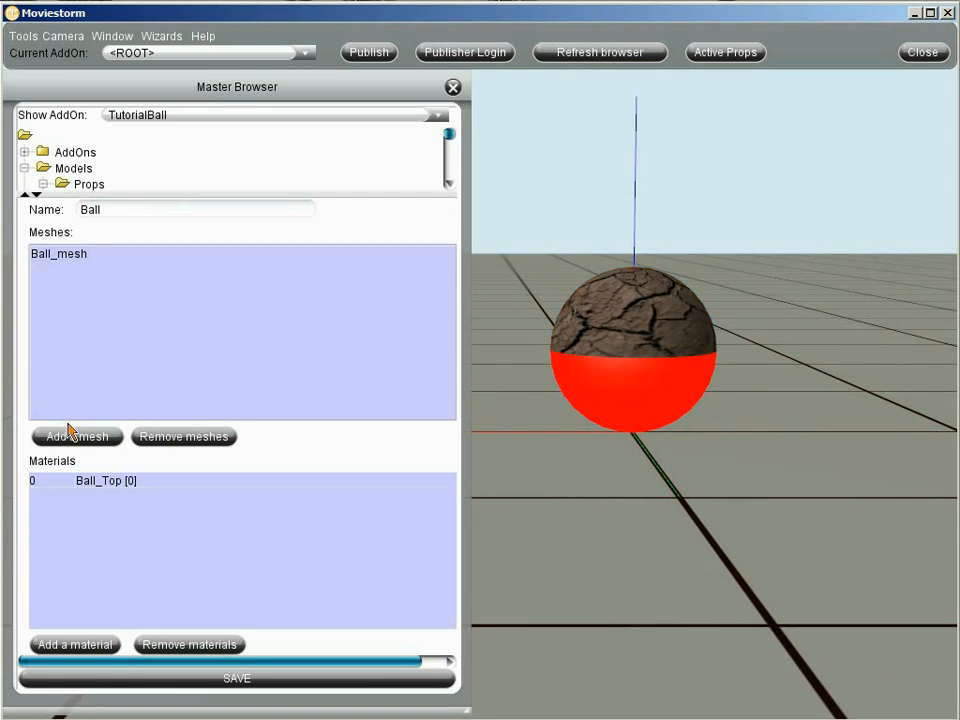
pyautogui.click(94, 648)
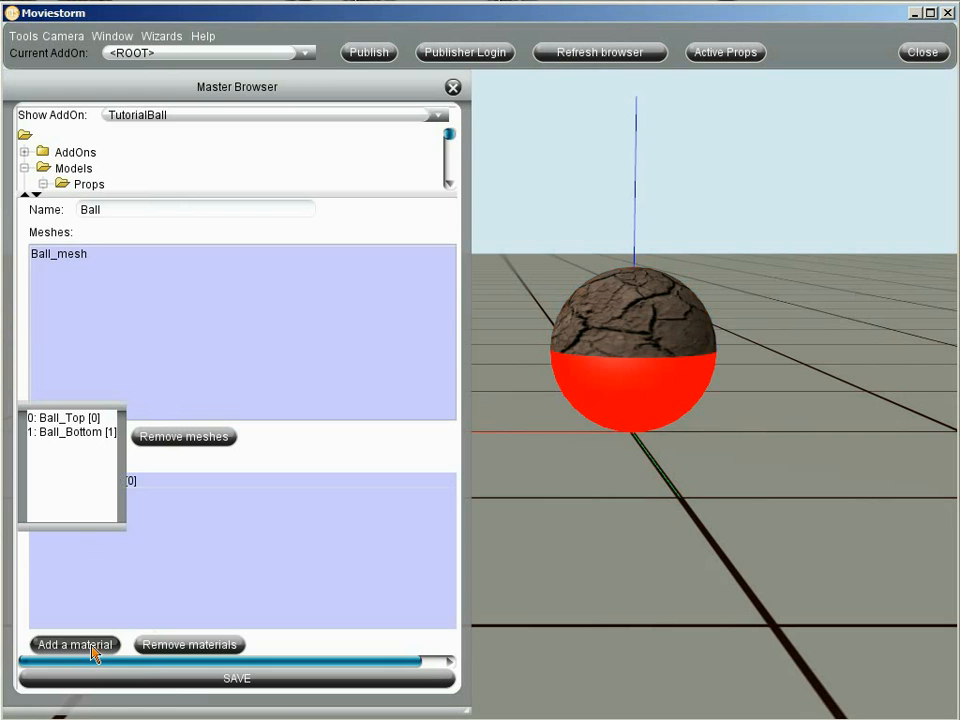
pyautogui.click(70, 432)
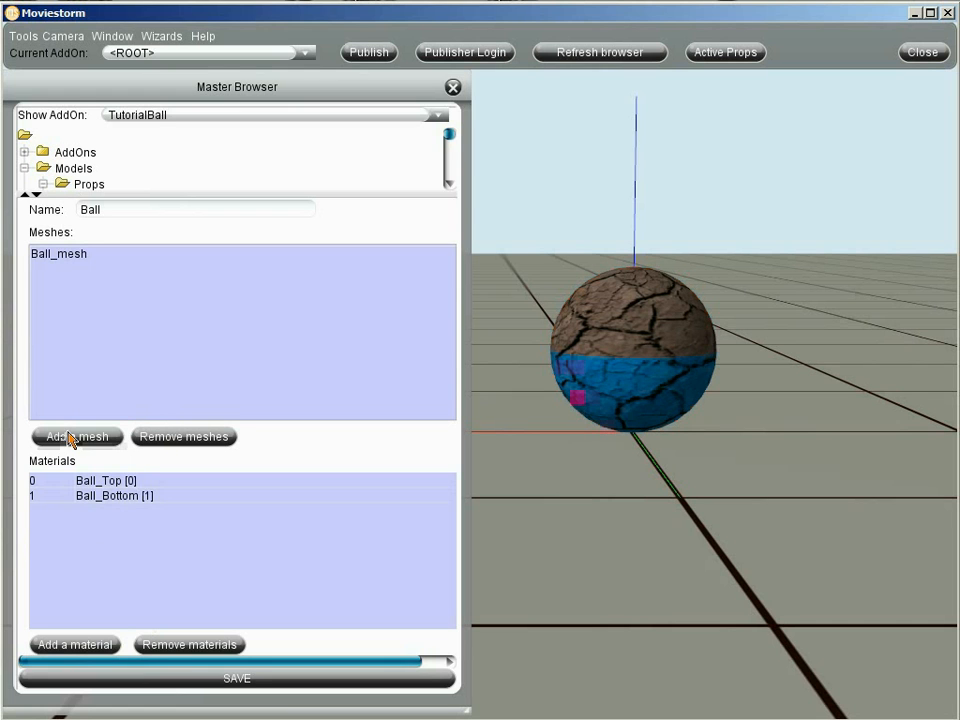
pyautogui.moveTo(696, 516); pyautogui.dragTo(836, 521, button='right')
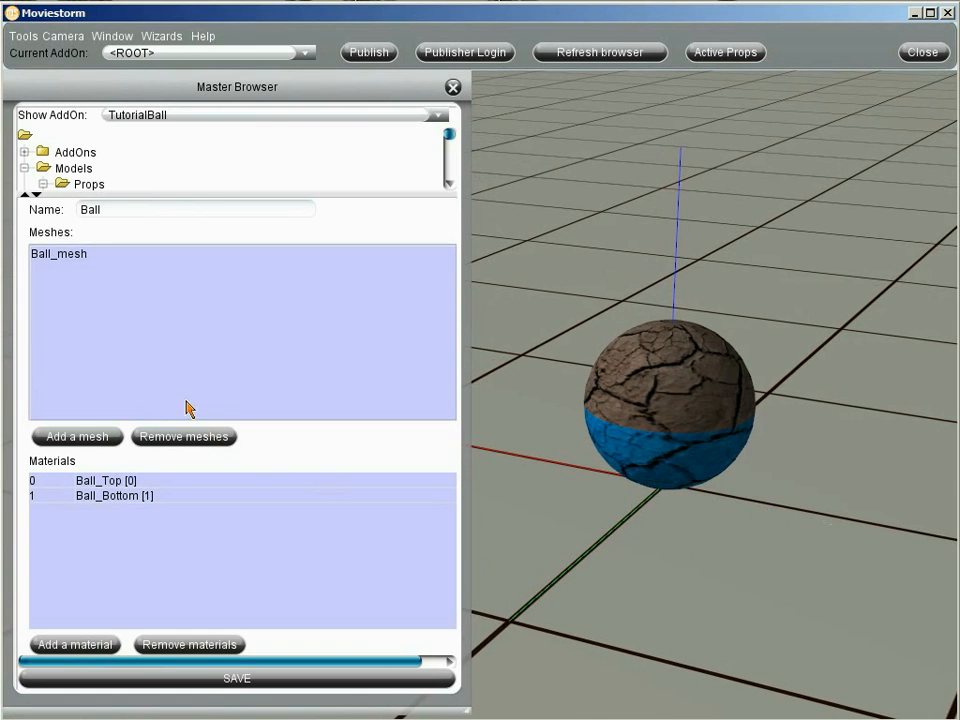
pyautogui.doubleClick(110, 487)
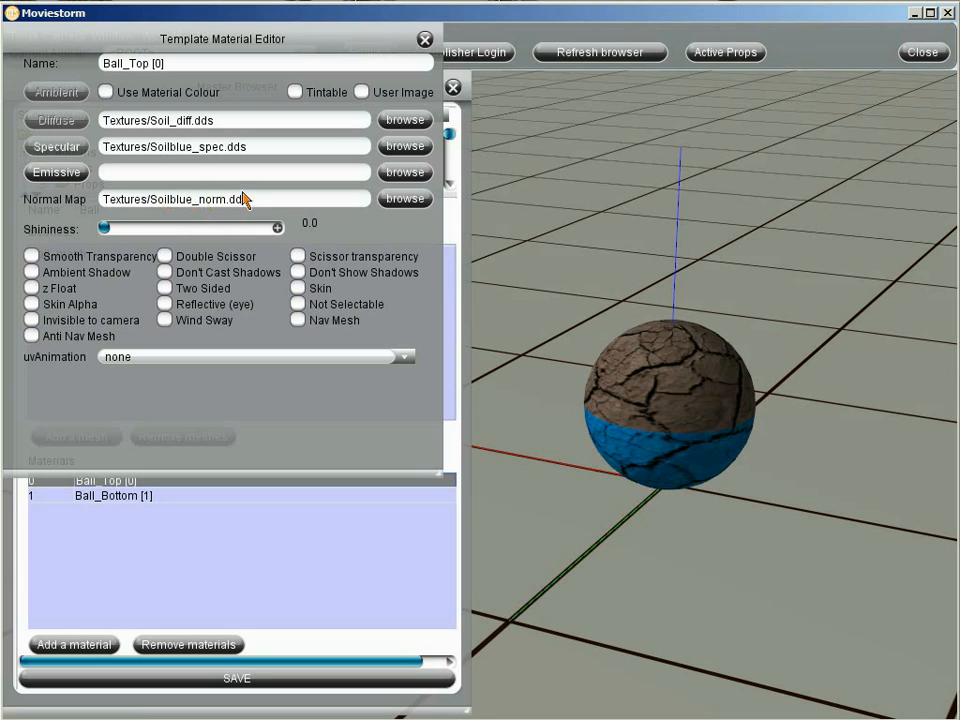
# - Set Ball_Top's diffuse texture to Soilblue_diff.dds from the prop's Textures folder
pyautogui.click(400, 121)
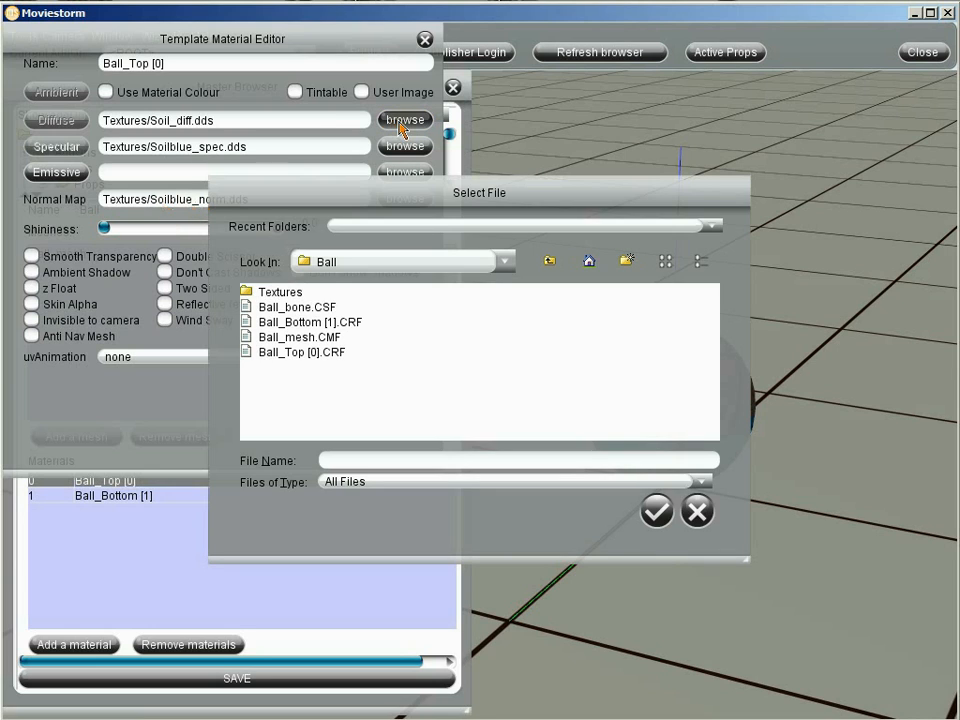
pyautogui.click(277, 296)
pyautogui.doubleClick(278, 297)
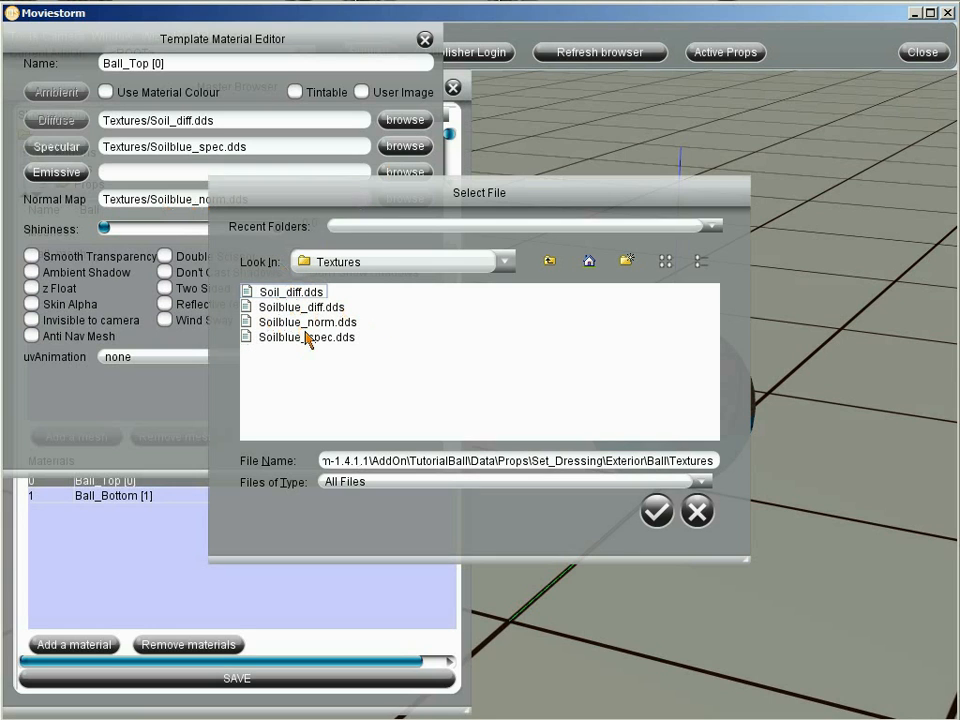
pyautogui.click(275, 306)
pyautogui.moveTo(526, 212); pyautogui.dragTo(335, 334)
pyautogui.click(463, 645)
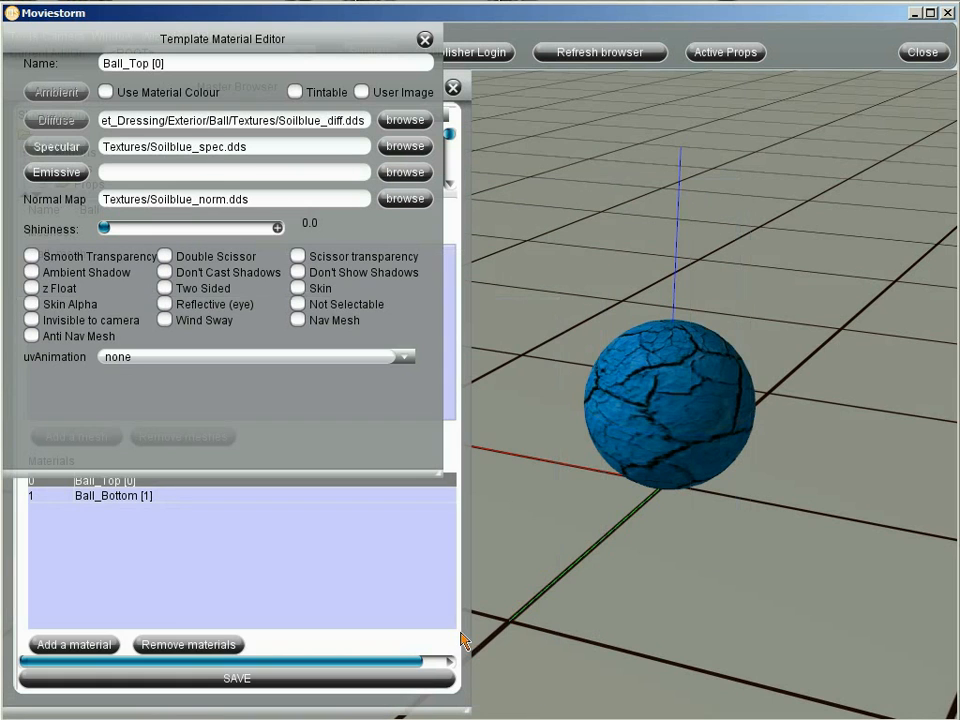
pyautogui.moveTo(766, 398); pyautogui.dragTo(776, 424, button='right')
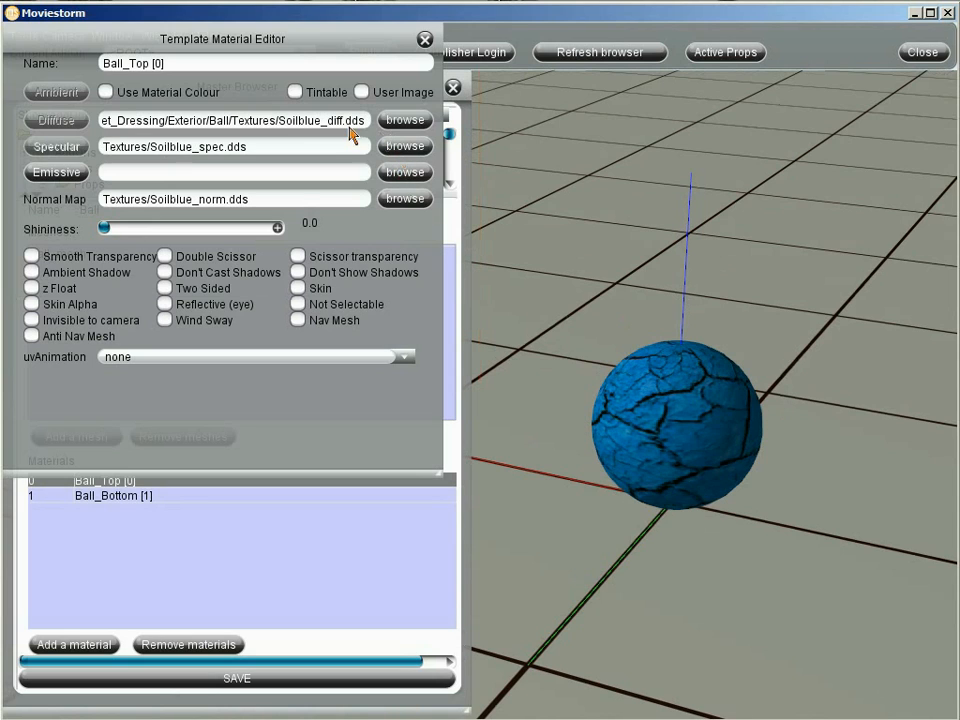
# - Restore Ball_Top's diffuse texture by editing its path to the relative Textures/Soil_diff.dds
pyautogui.moveTo(321, 123); pyautogui.dragTo(301, 121)
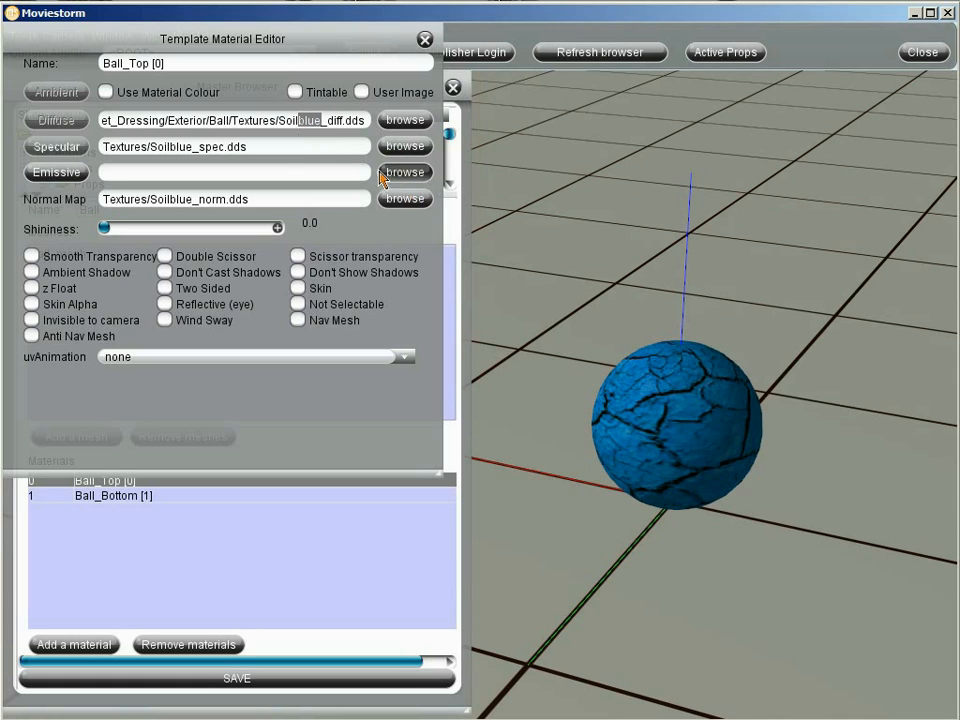
pyautogui.press('BackSpace')
pyautogui.hotkey('shift', 'Home')
pyautogui.press('BackSpace')
pyautogui.press('Return')
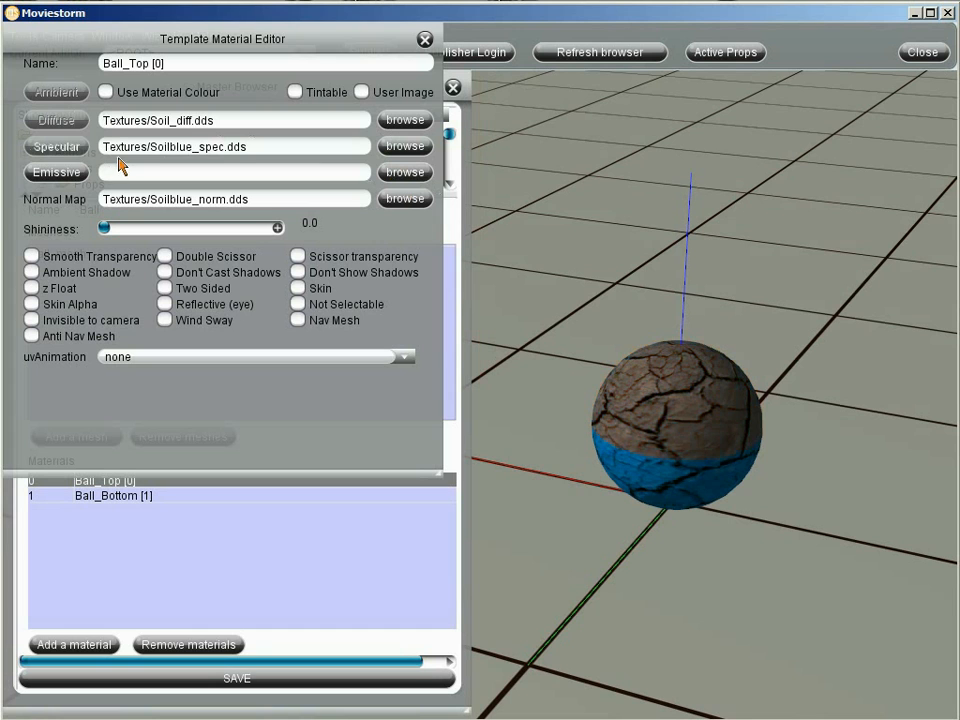
# - Set the shininess of the Ball_Top [0] material to 10.0 and close its material editor
pyautogui.moveTo(675, 466)
pyautogui.mouseDown(button='right')
pyautogui.moveTo(662, 490)
pyautogui.moveTo(673, 468)
pyautogui.mouseUp(button='right')
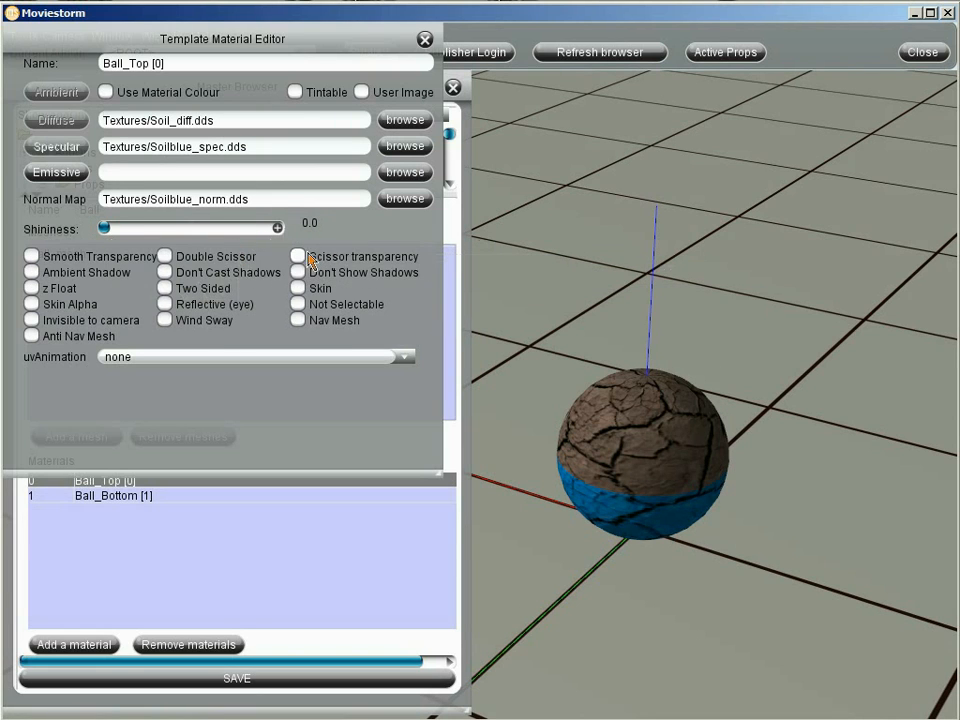
pyautogui.moveTo(104, 229); pyautogui.dragTo(119, 231)
pyautogui.moveTo(681, 489)
pyautogui.mouseDown(button='right')
pyautogui.moveTo(669, 450)
pyautogui.moveTo(679, 436)
pyautogui.moveTo(690, 497)
pyautogui.moveTo(681, 476)
pyautogui.mouseUp(button='right')
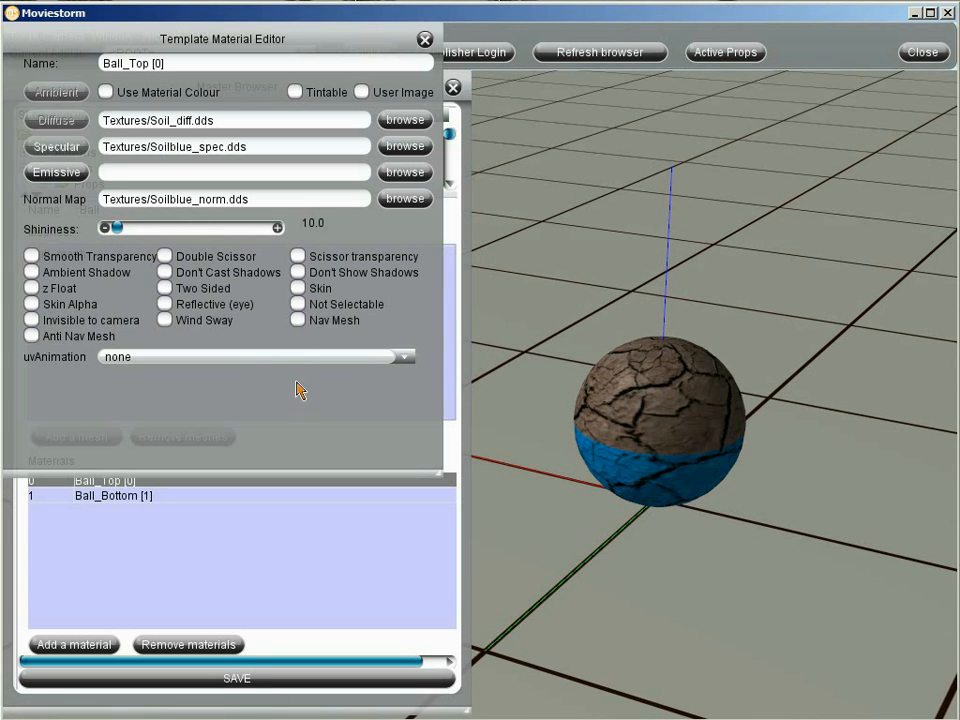
pyautogui.click(424, 40)
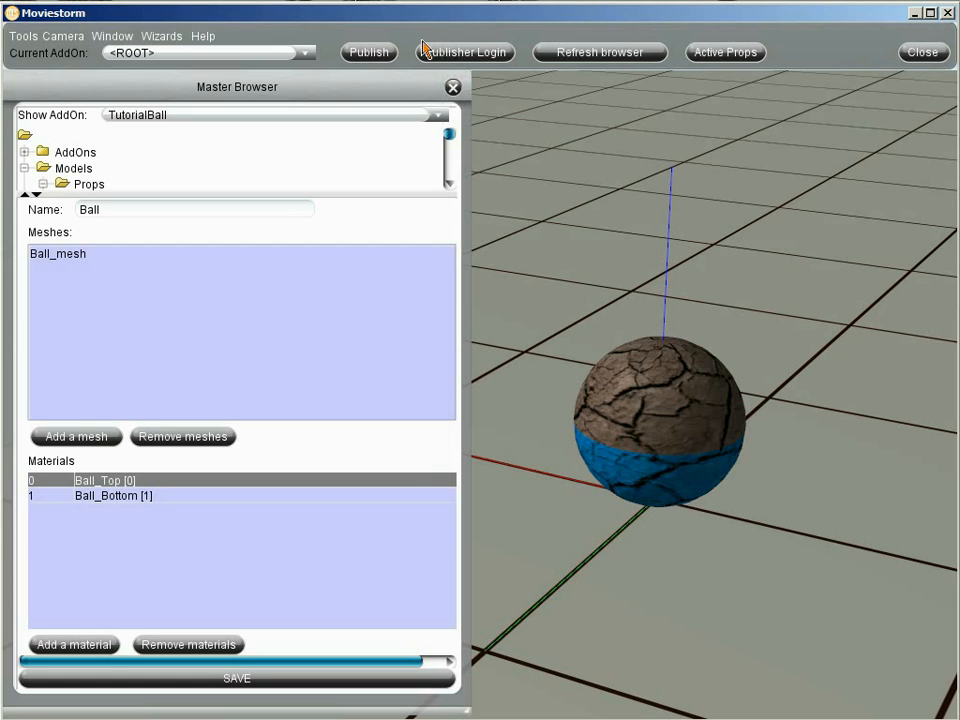
# - Set the shininess of the Ball_Bottom [1] material to 10.0 and close its material editor
pyautogui.doubleClick(126, 496)
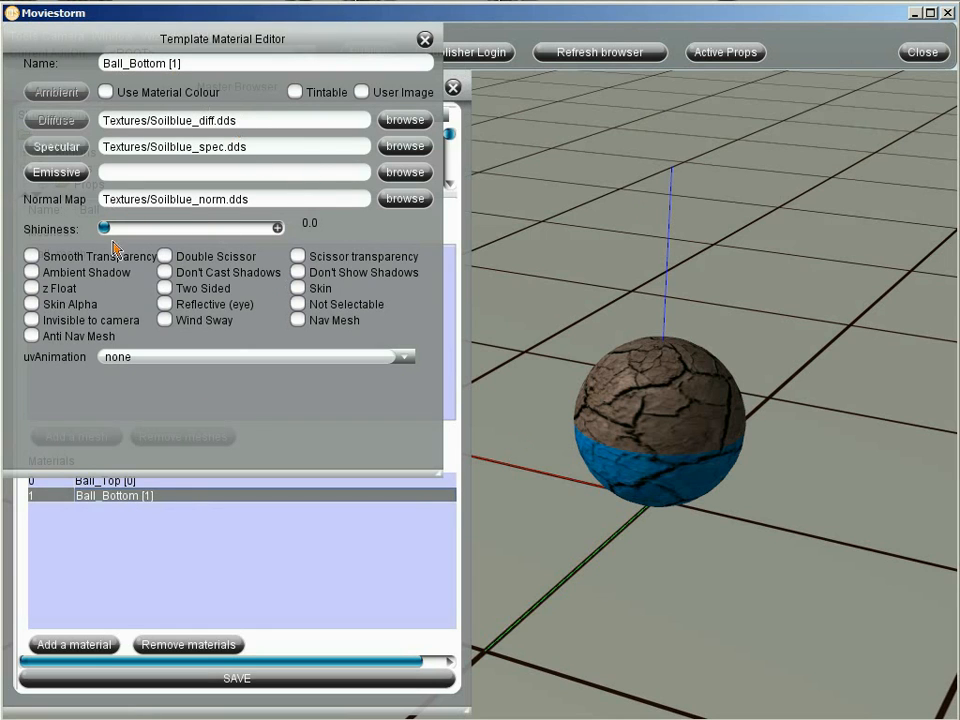
pyautogui.moveTo(105, 229); pyautogui.dragTo(117, 229)
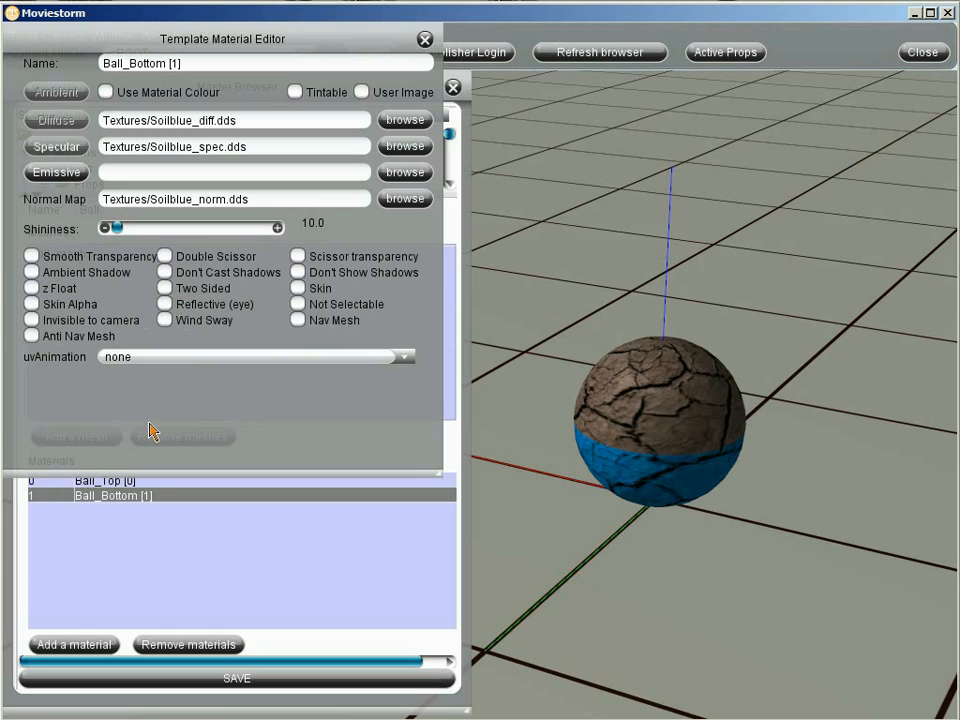
pyautogui.click(426, 40)
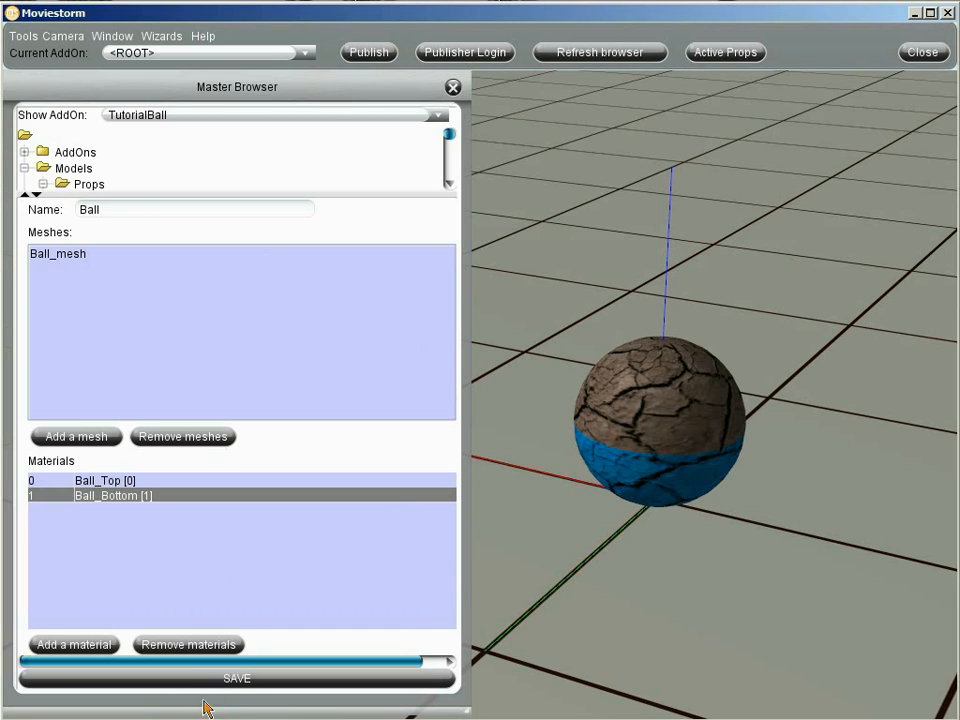
# - Make TutorialBall the current AddOn in place of the root
pyautogui.click(301, 56)
pyautogui.moveTo(316, 68); pyautogui.dragTo(325, 167)
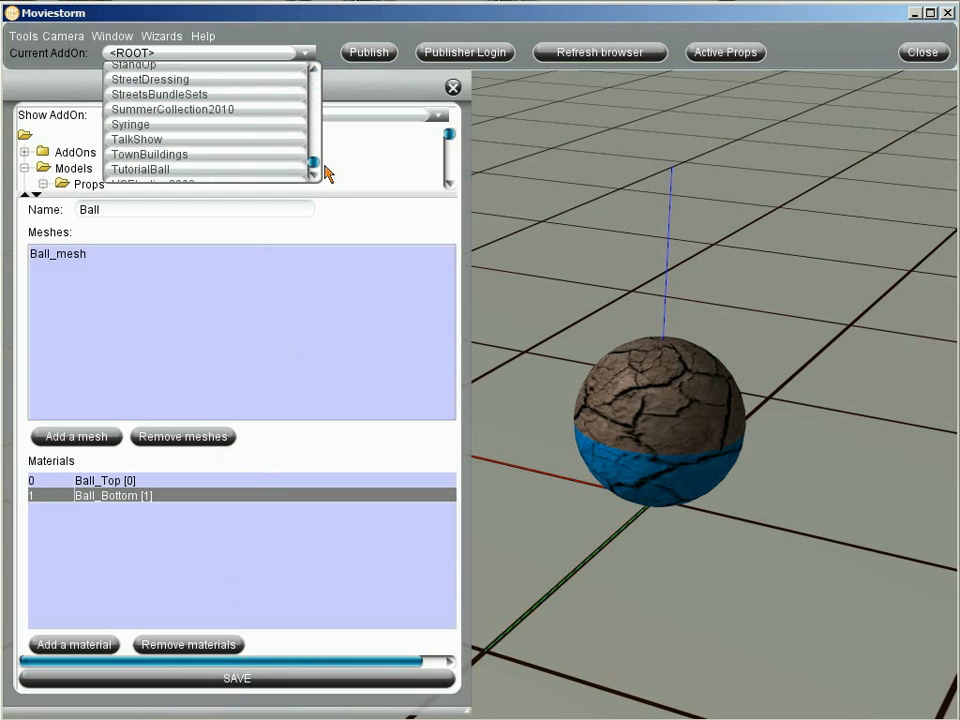
pyautogui.click(180, 172)
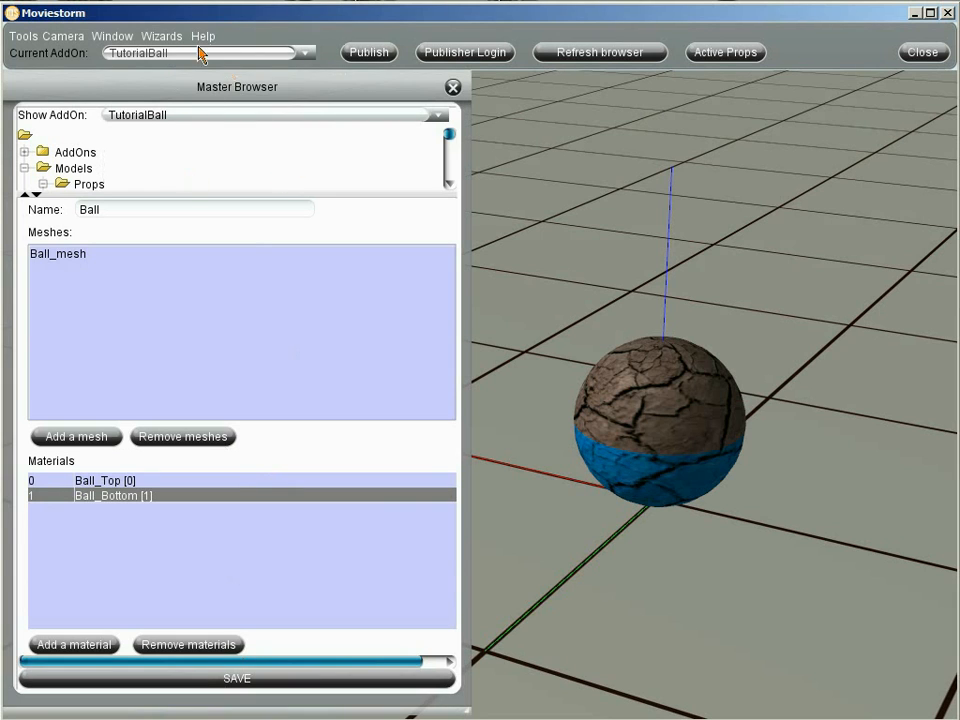
# - Save the Ball template and rotate the ball slightly in its thumbnail by reducing the angle
pyautogui.click(261, 683)
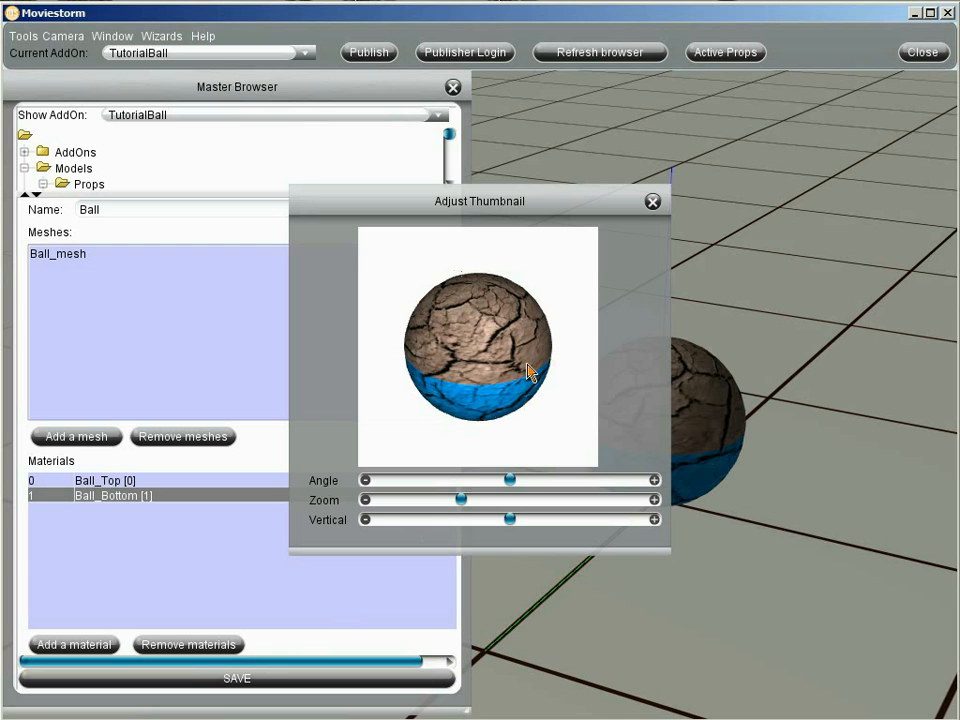
pyautogui.moveTo(511, 484); pyautogui.dragTo(495, 483)
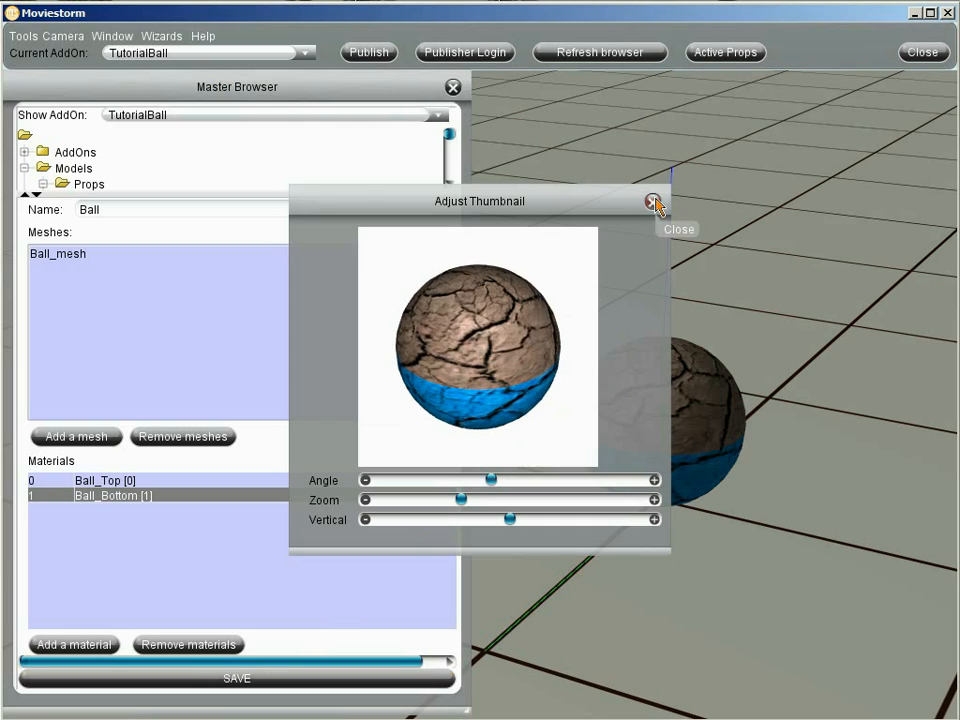
pyautogui.click(653, 202)
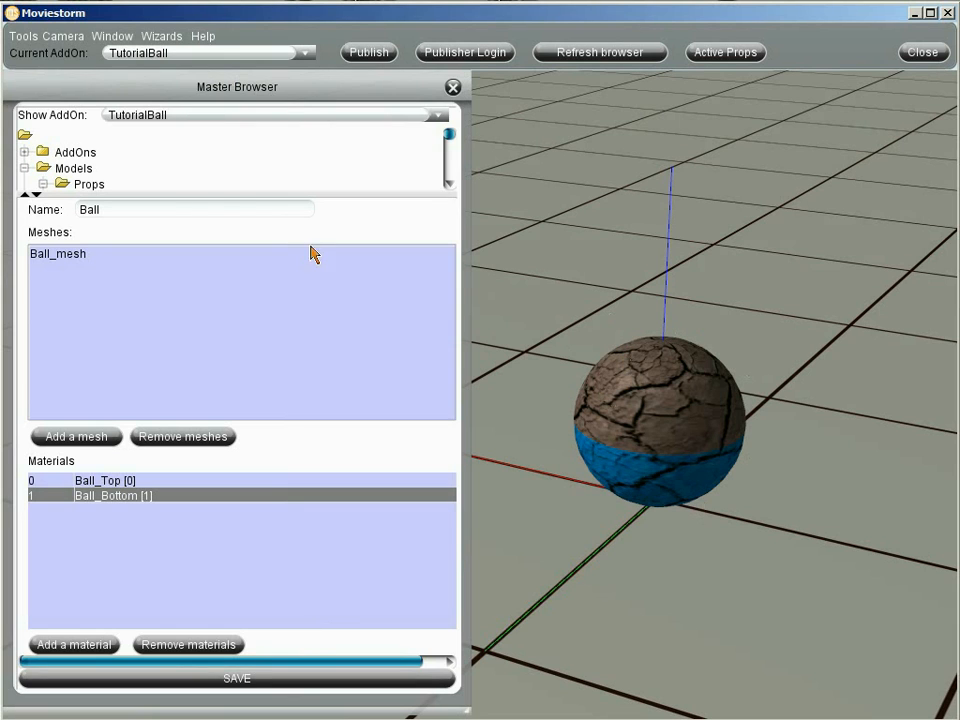
# - Open the settings of the Ball prop under Set_Dressing/Exterior and assign it the Prop tag
pyautogui.moveTo(200, 203); pyautogui.dragTo(206, 500)
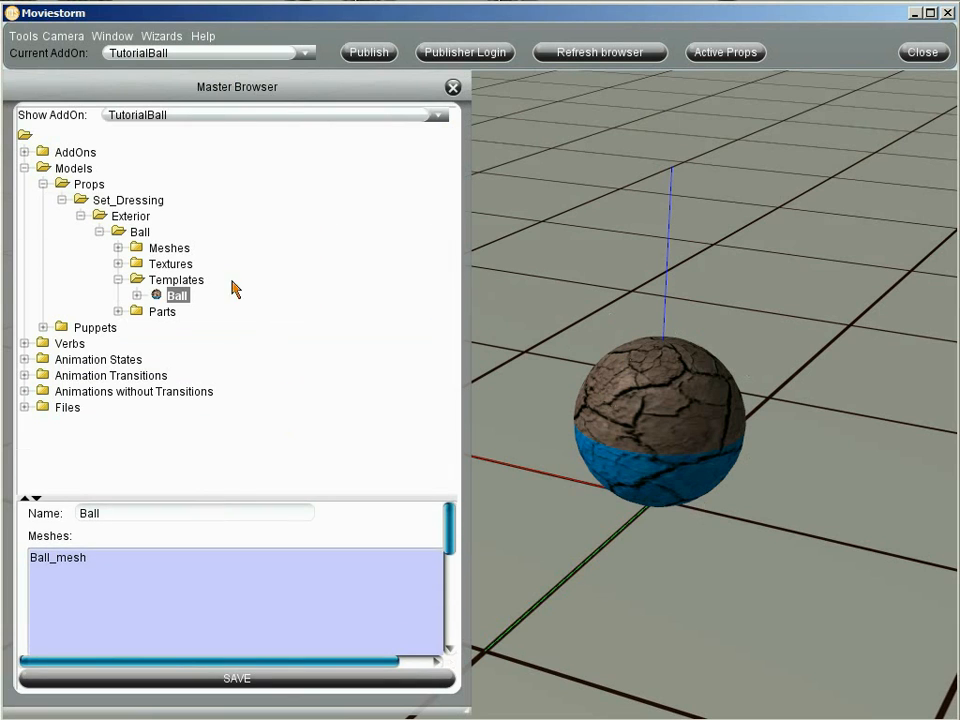
pyautogui.click(141, 233)
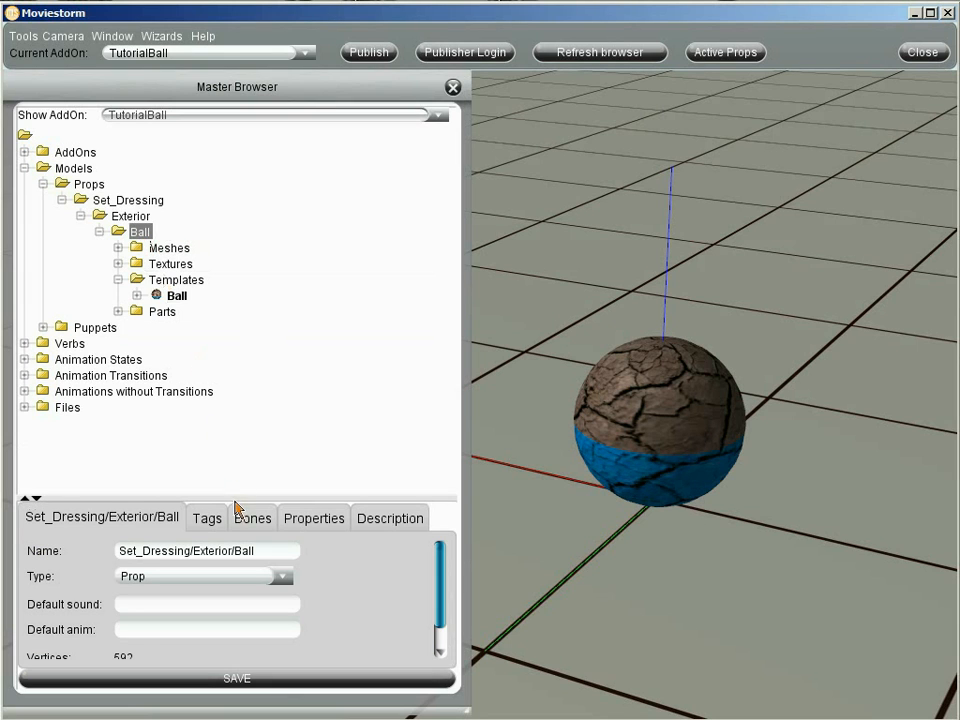
pyautogui.moveTo(224, 502); pyautogui.dragTo(244, 248)
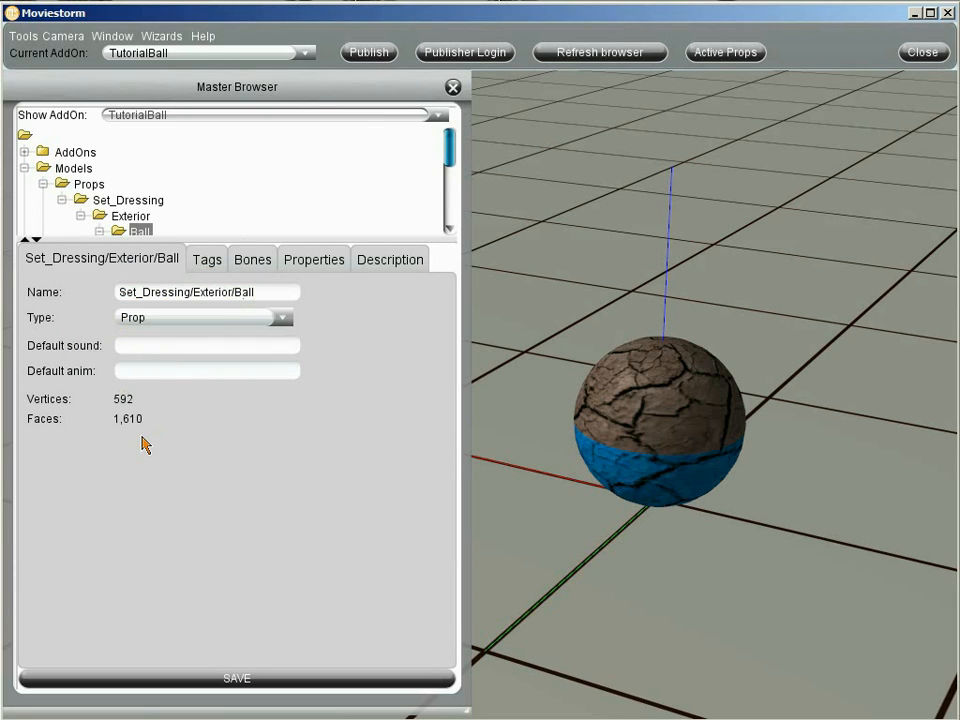
pyautogui.click(210, 262)
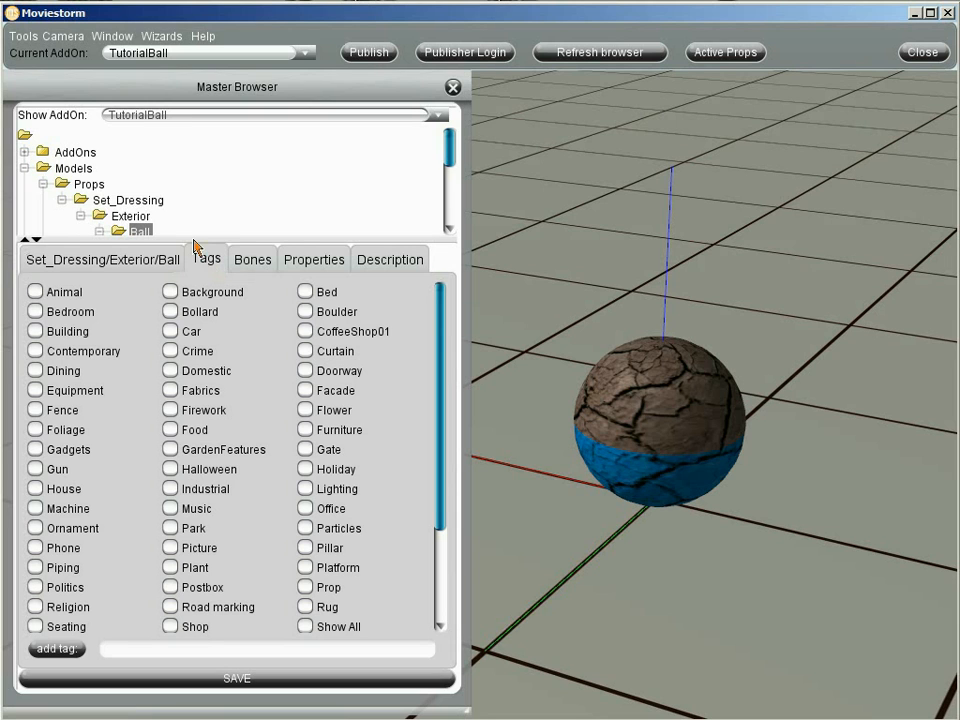
pyautogui.moveTo(187, 248); pyautogui.dragTo(192, 155)
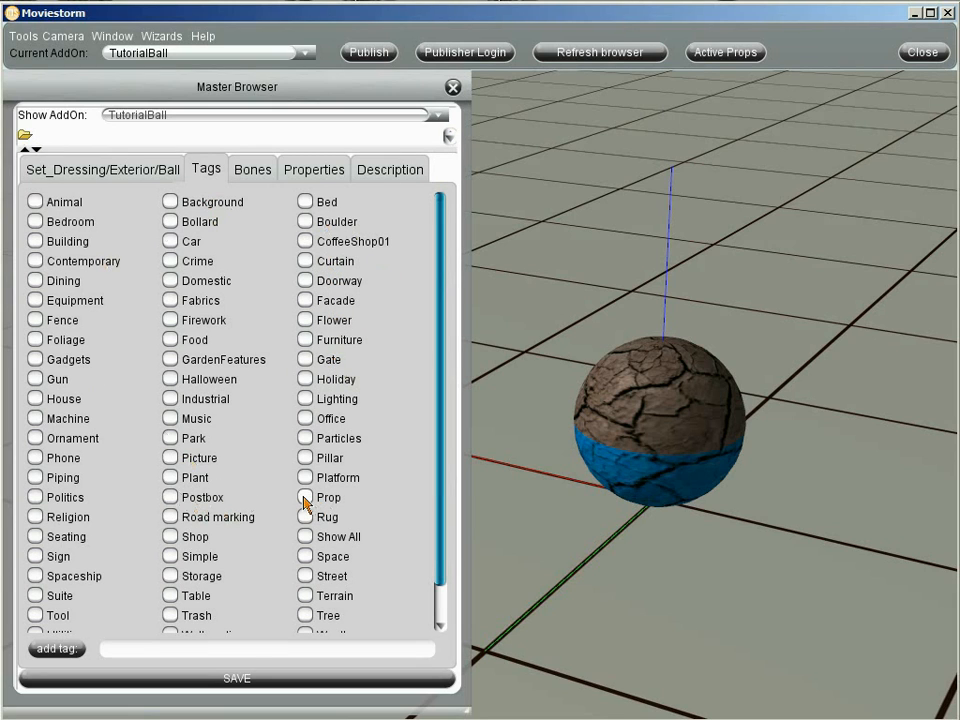
pyautogui.click(306, 498)
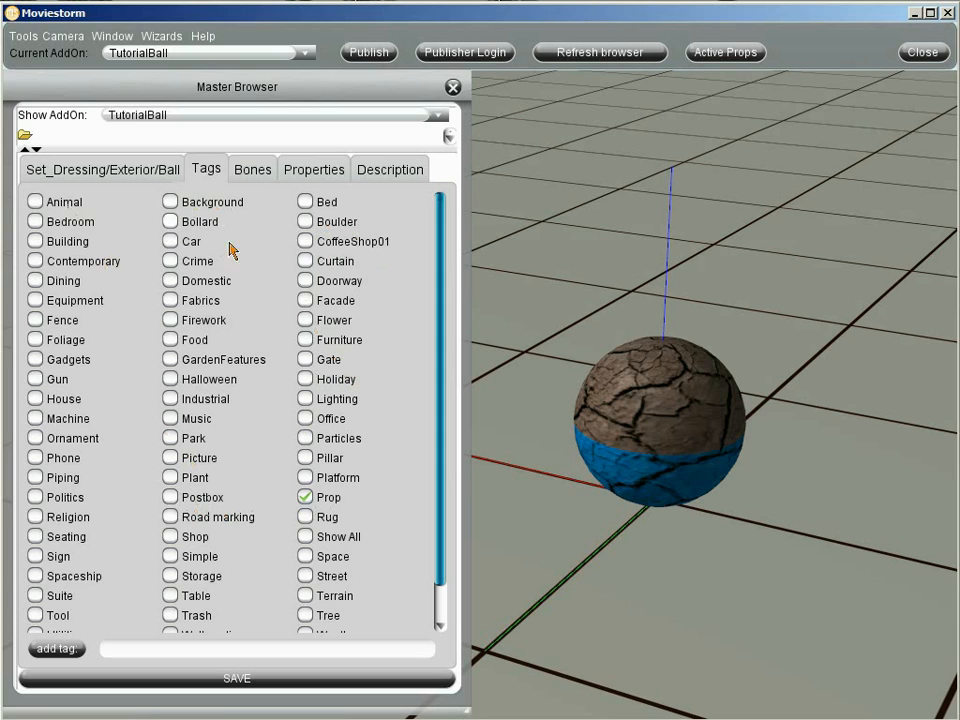
pyautogui.scroll(-1, 325, 477)
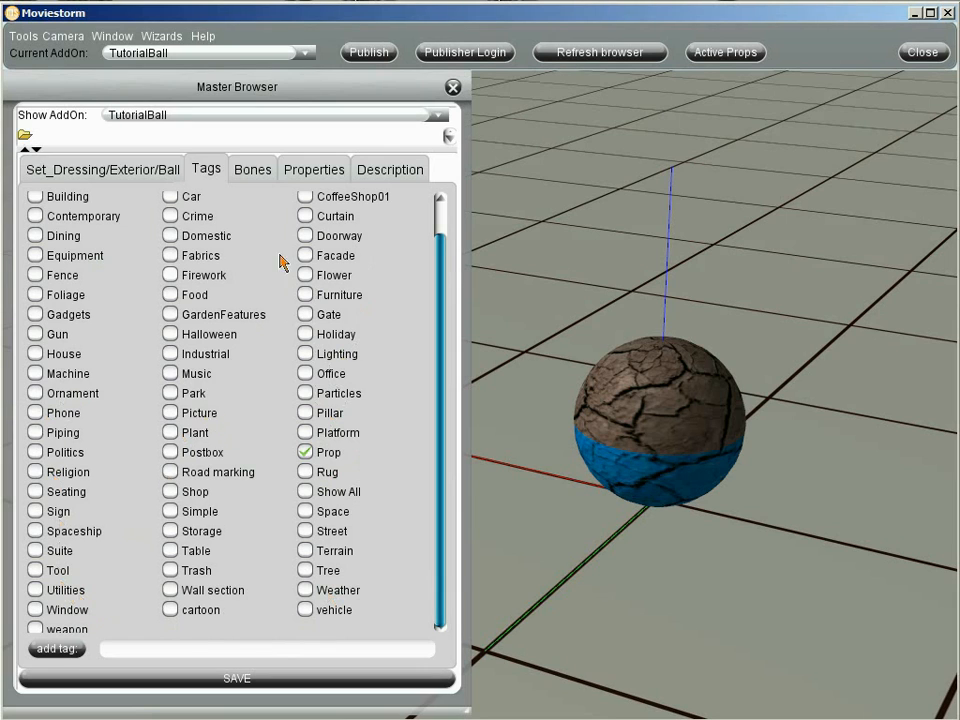
# - Check the Ball prop's bones, make the prop Scalable and Mobile, and save it
pyautogui.click(264, 172)
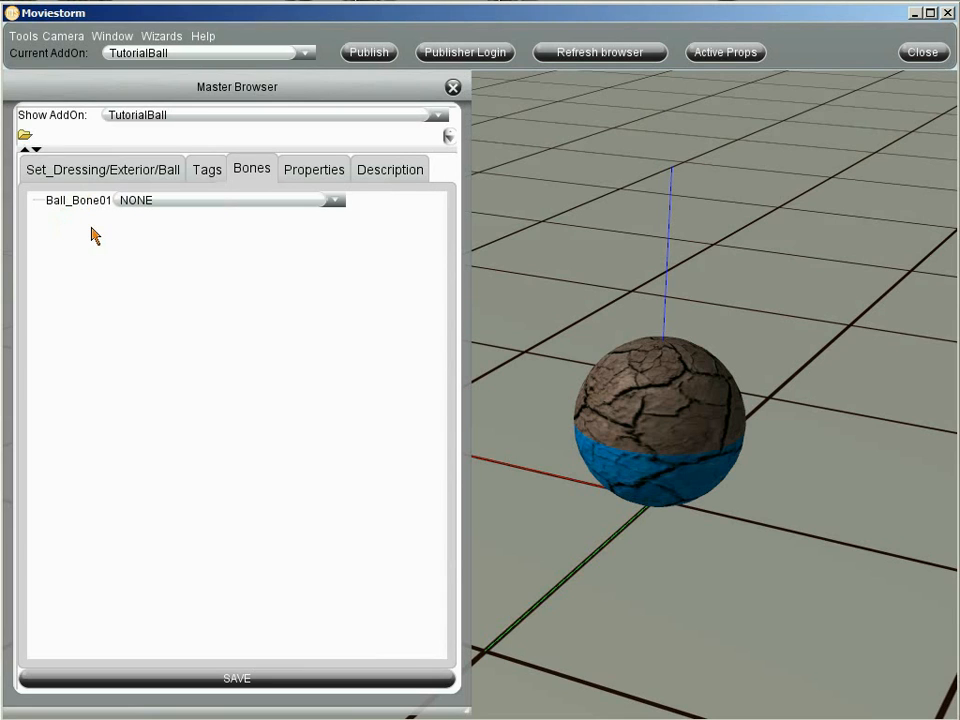
pyautogui.click(306, 182)
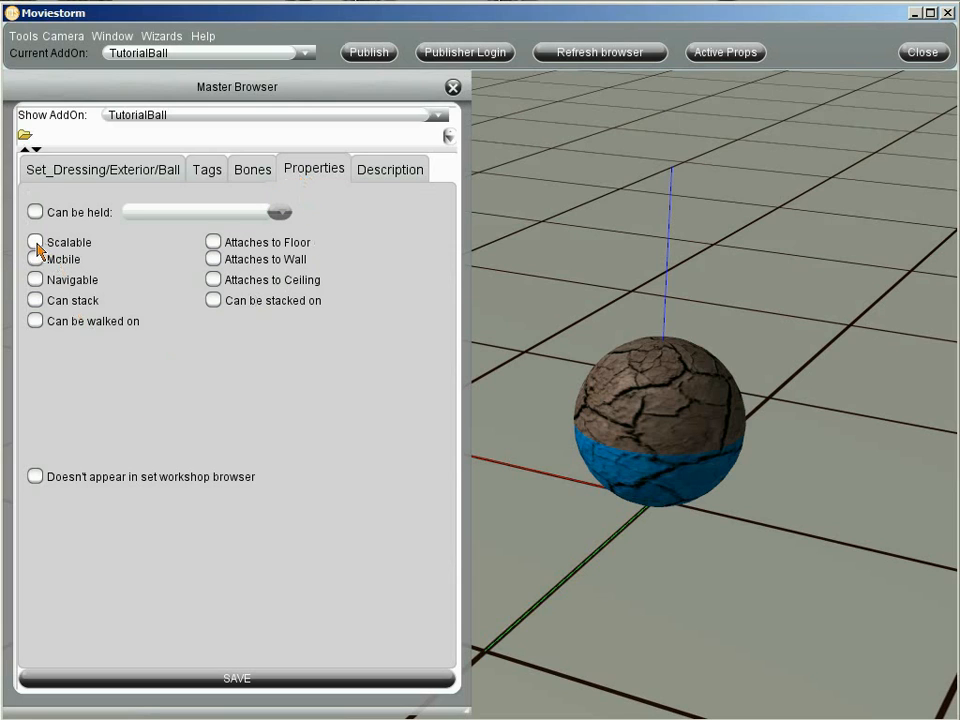
pyautogui.click(36, 243)
pyautogui.click(38, 260)
pyautogui.click(238, 680)
# - Log in as the publisher ShortFuze with the publisher password to unlock AddOn publishing
pyautogui.click(467, 56)
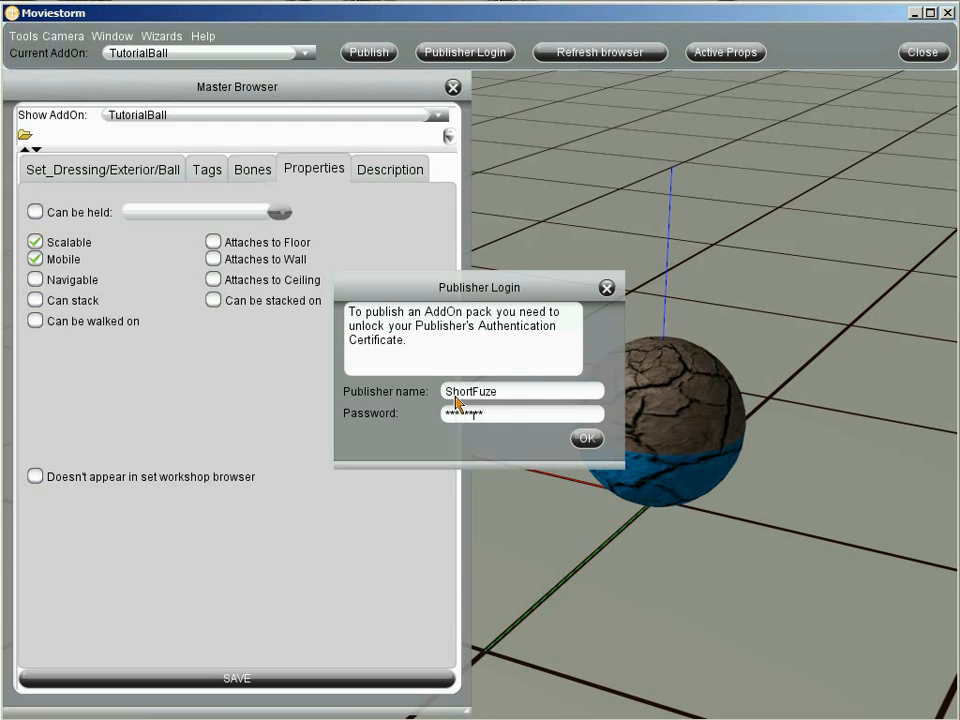
pyautogui.click(587, 439)
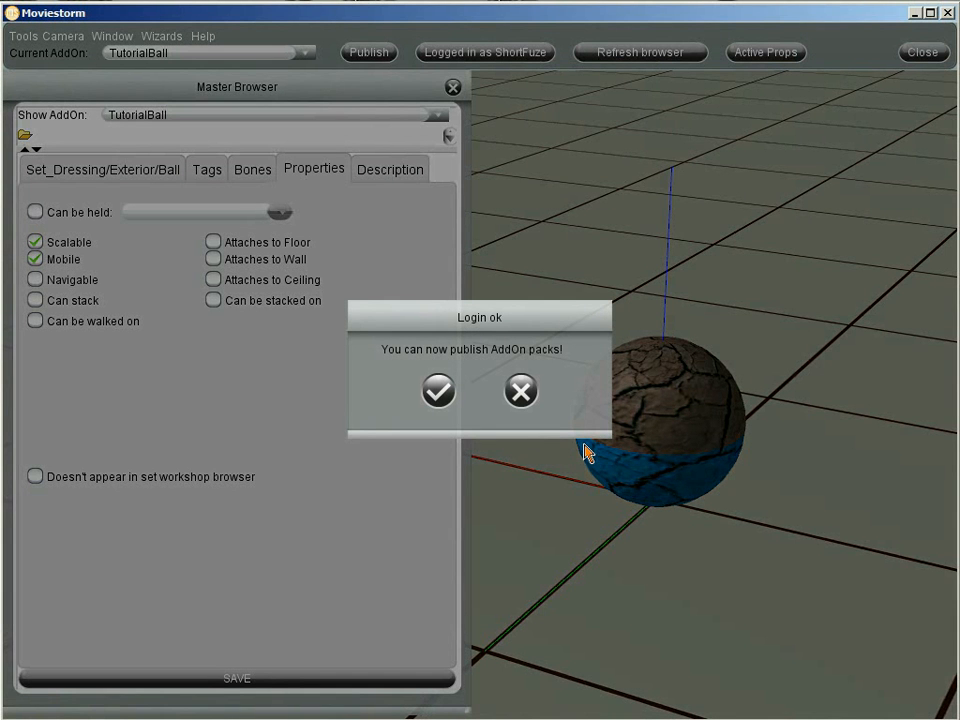
pyautogui.click(443, 393)
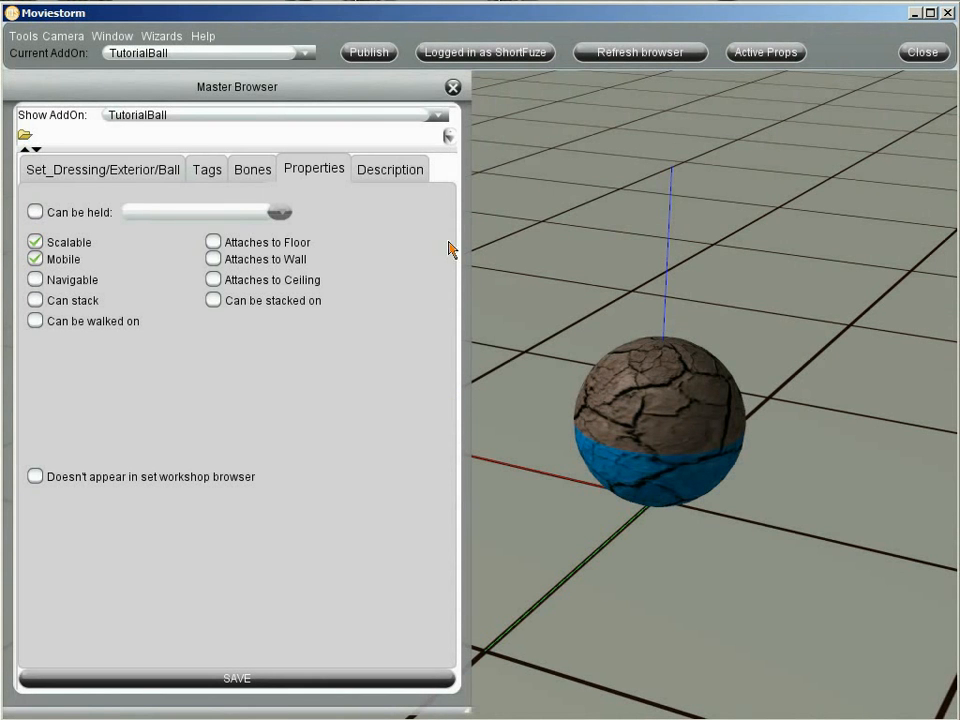
# - Publish the TutorialBall AddOn at version 0 with no license required, and close the publishing window
pyautogui.click(377, 57)
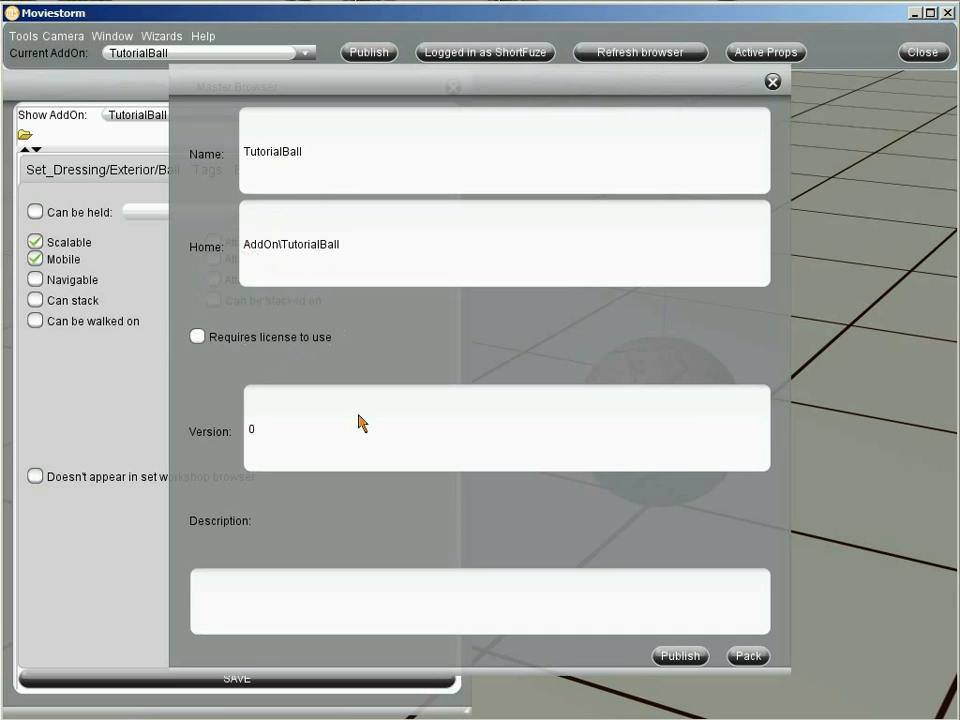
pyautogui.click(680, 655)
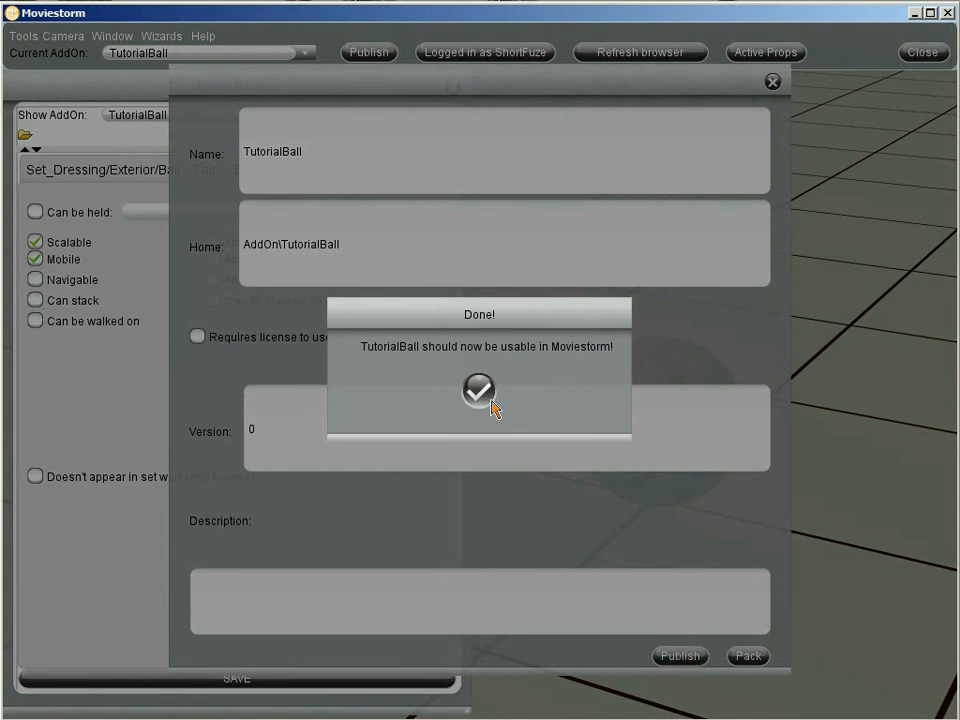
pyautogui.click(491, 402)
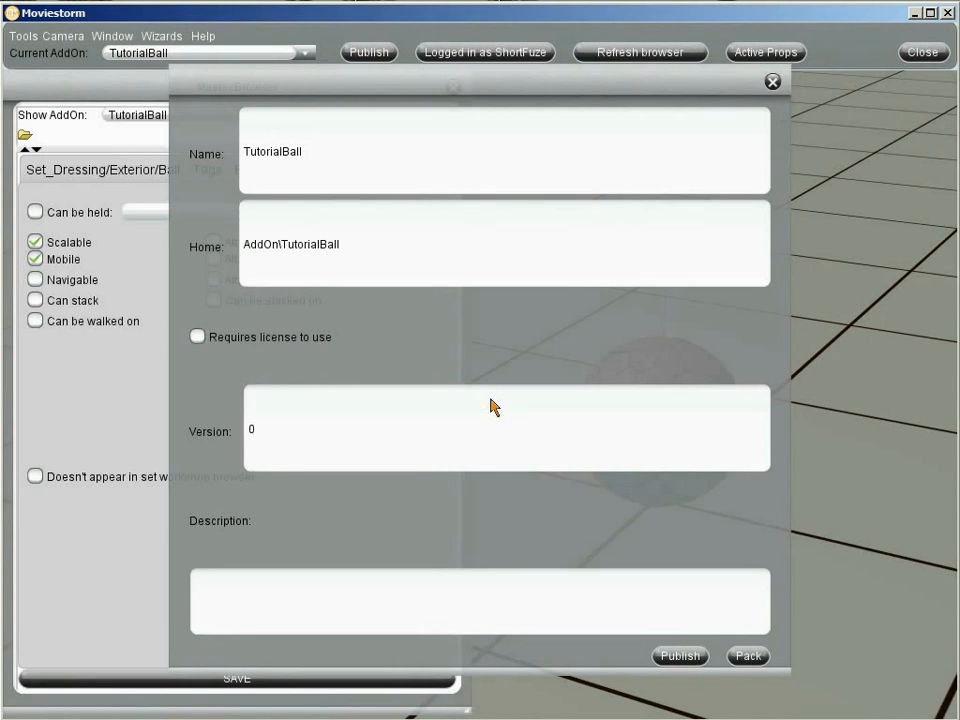
pyautogui.click(772, 81)
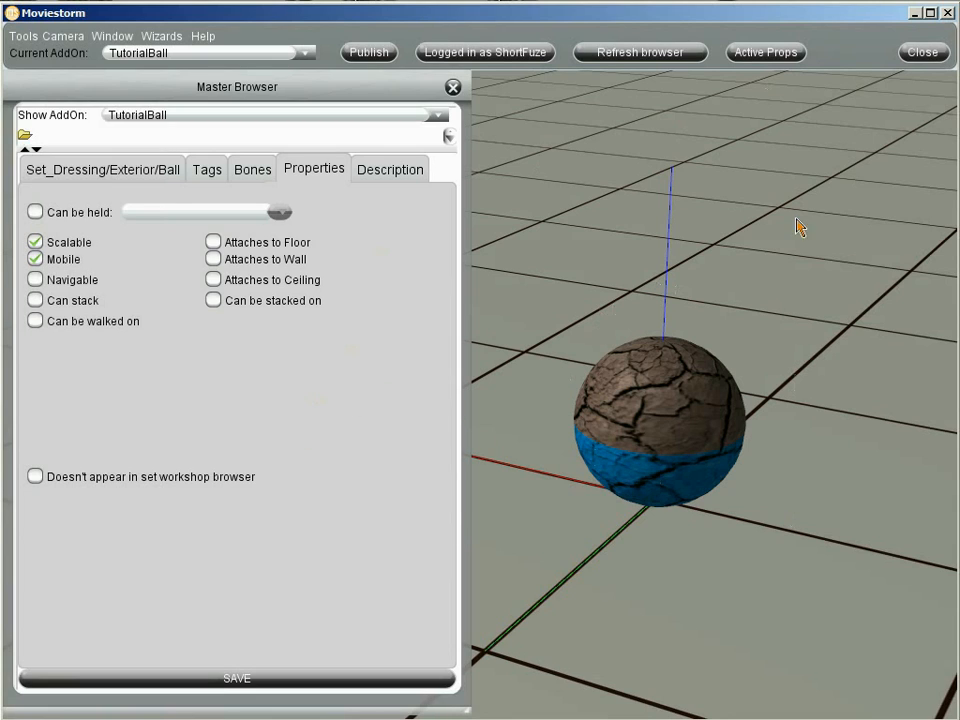
# - Exit the Modder's Workshop, start Moviestorm itself and check the installed add-ons list for TutorialBall
pyautogui.click(946, 13)
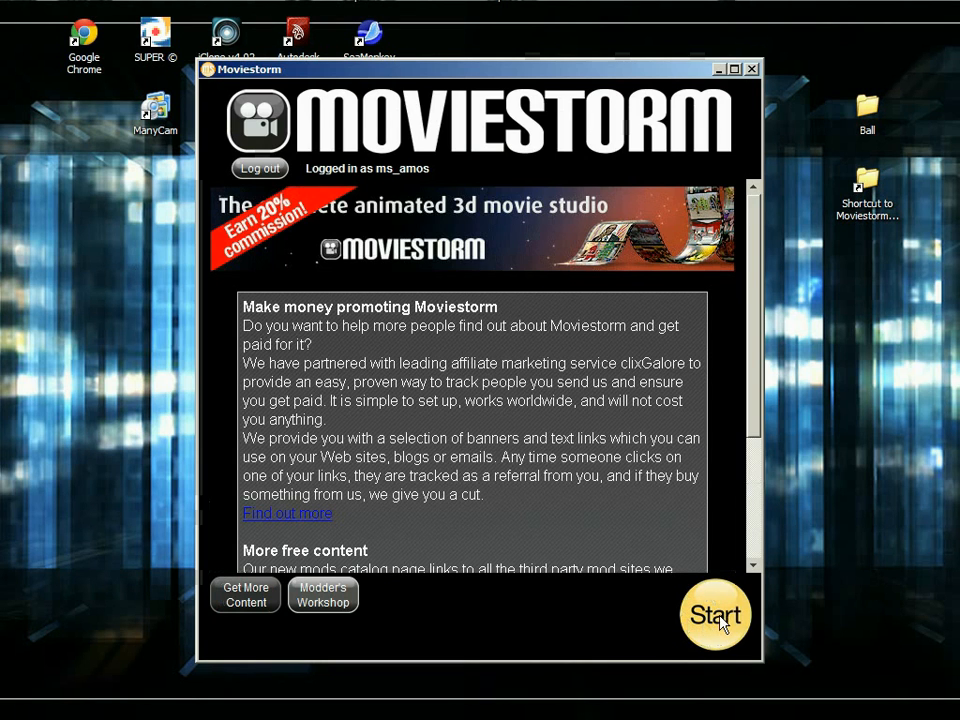
pyautogui.click(720, 618)
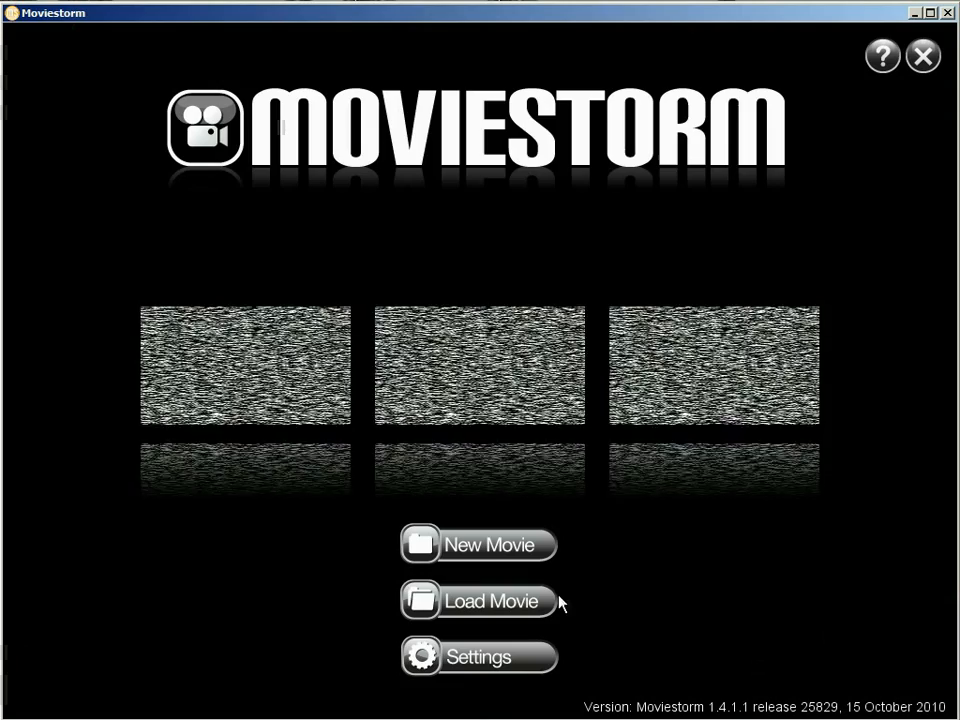
pyautogui.click(470, 668)
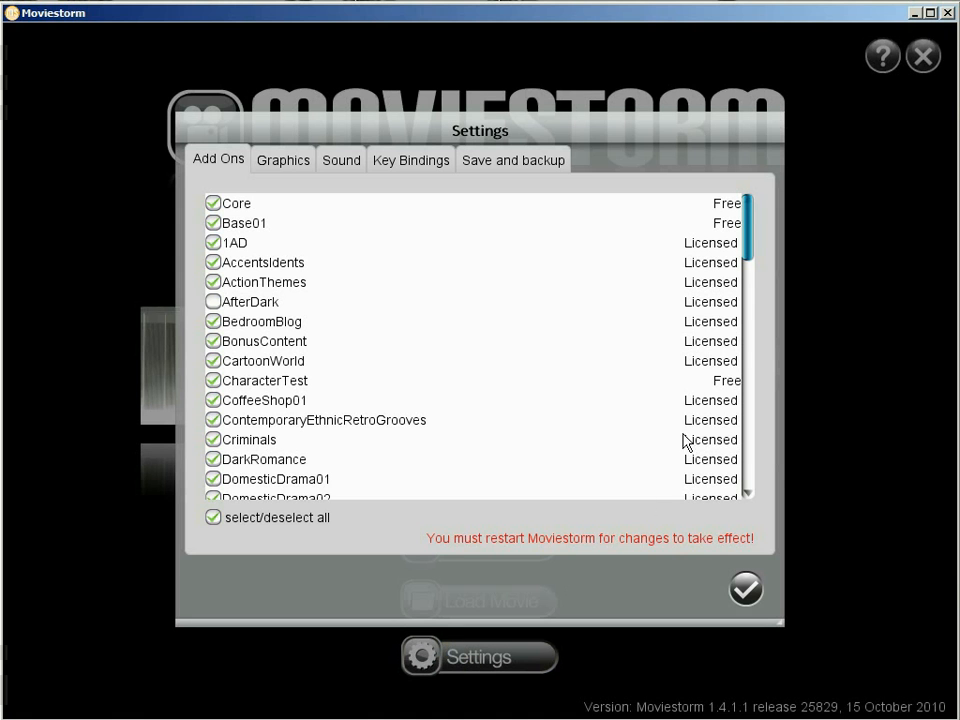
pyautogui.moveTo(749, 240); pyautogui.dragTo(746, 472)
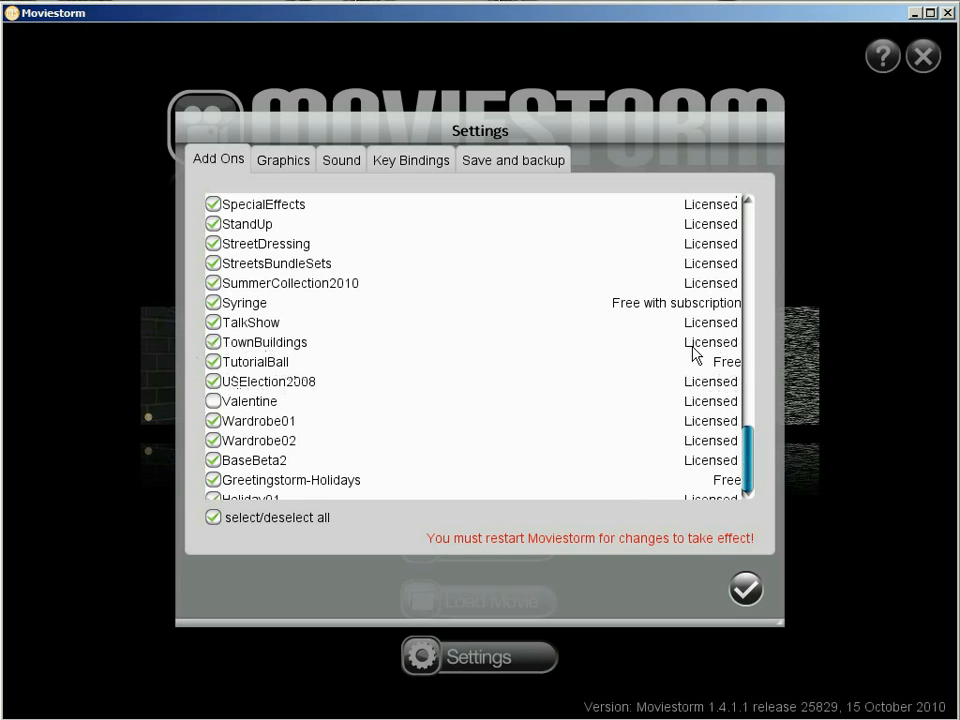
pyautogui.click(746, 589)
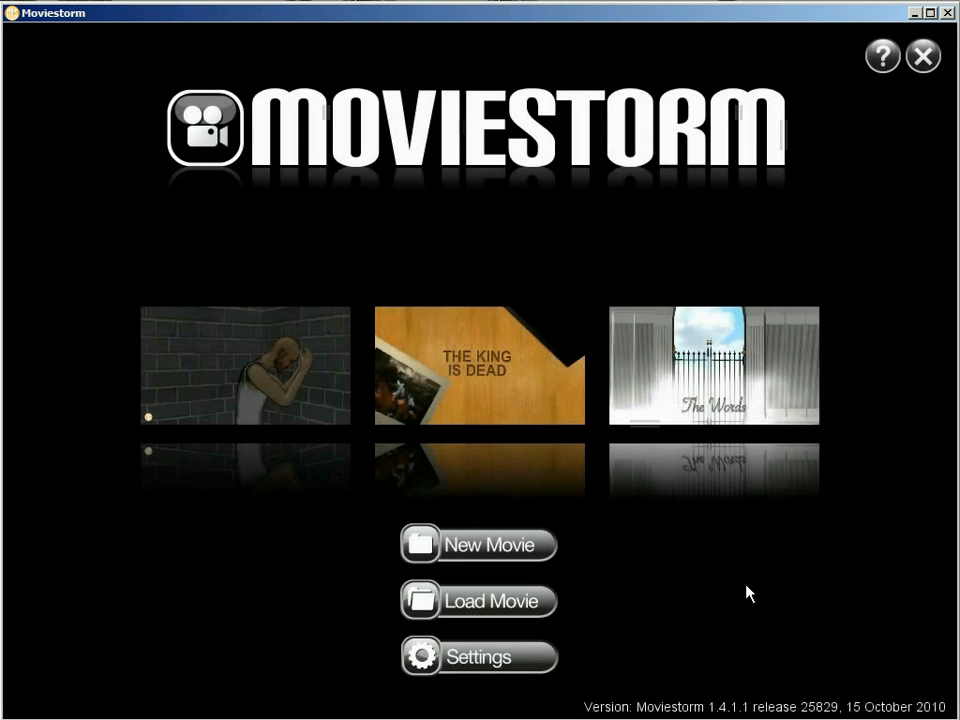
# - Create a new movie from the Moviestorm template, using the Empty Set for its first scene
pyautogui.click(452, 546)
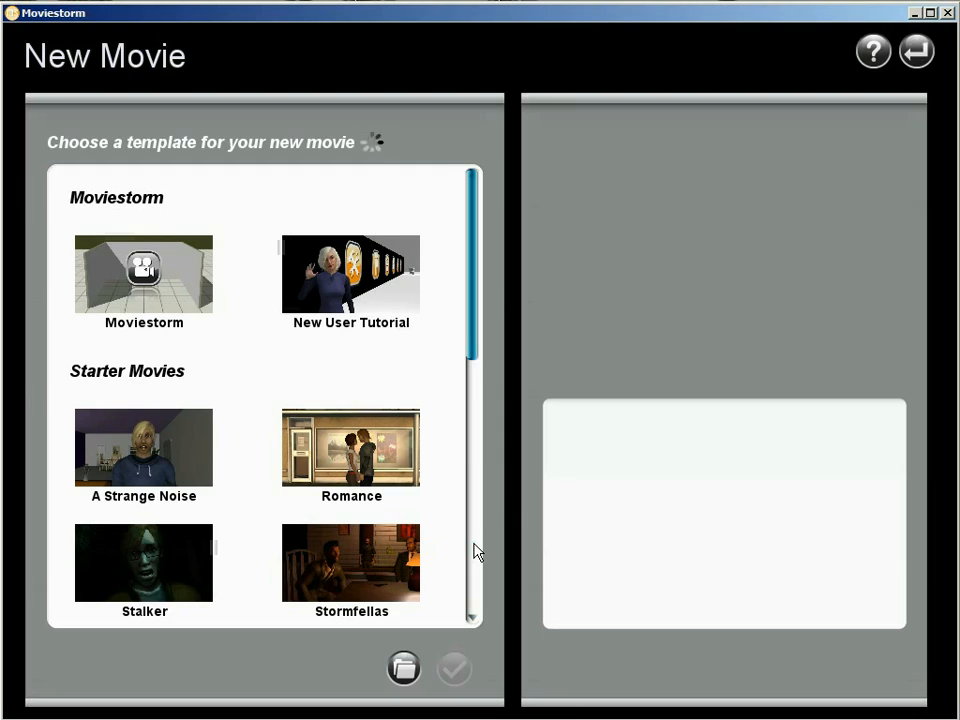
pyautogui.click(133, 272)
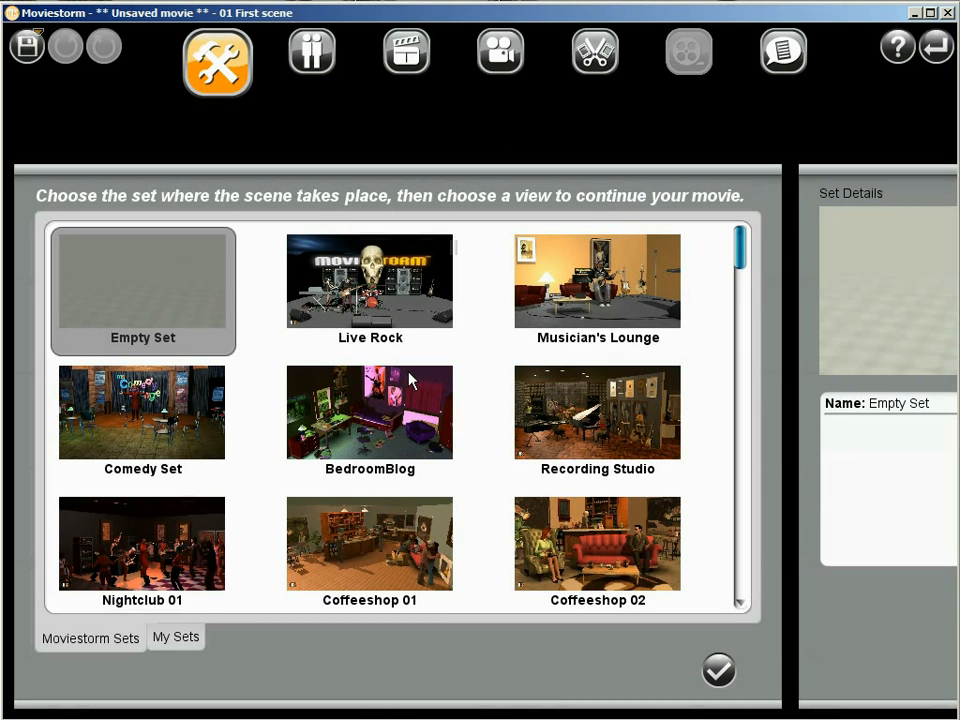
pyautogui.doubleClick(142, 291)
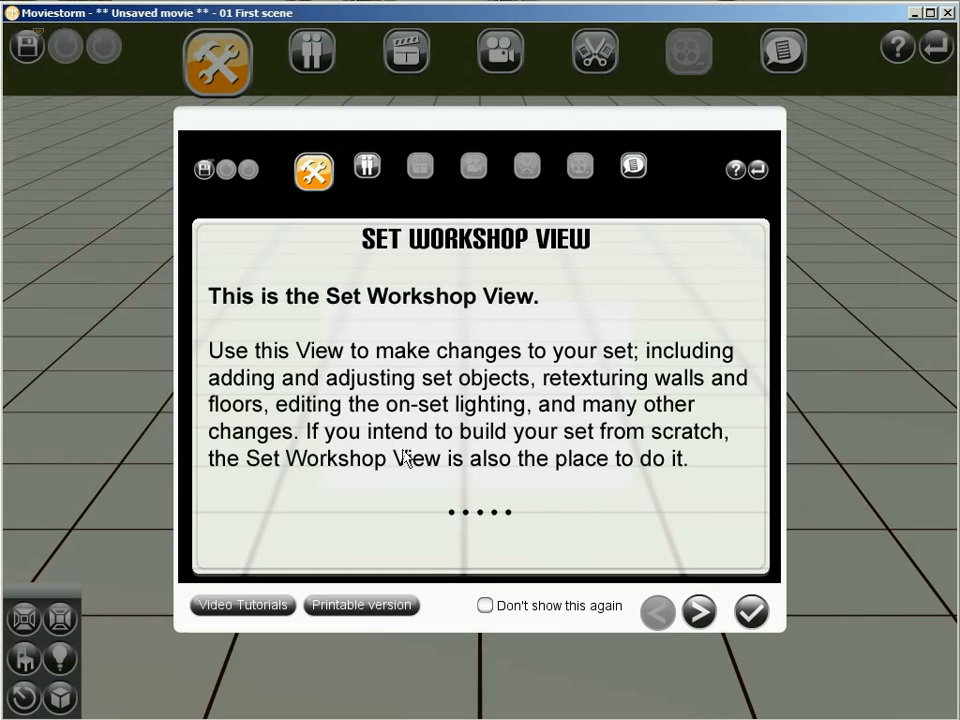
pyautogui.click(755, 617)
# - Find the cracked brown-and-blue Ball prop by searching the set objects for "ball", and place it on the set floor
pyautogui.moveTo(517, 521); pyautogui.dragTo(498, 405, button='right')
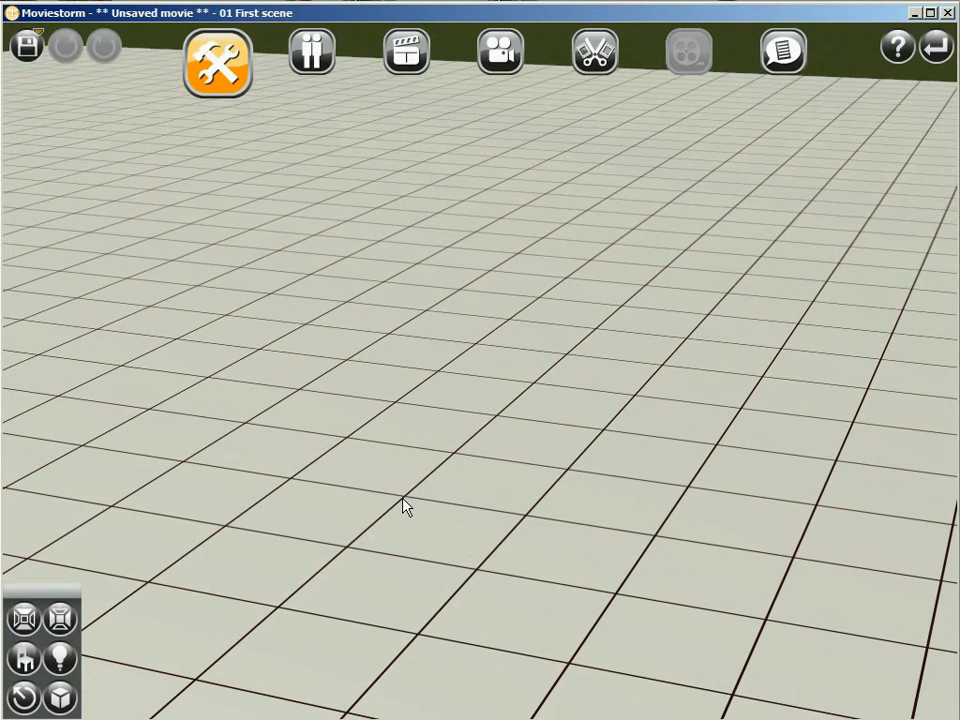
pyautogui.click(24, 659)
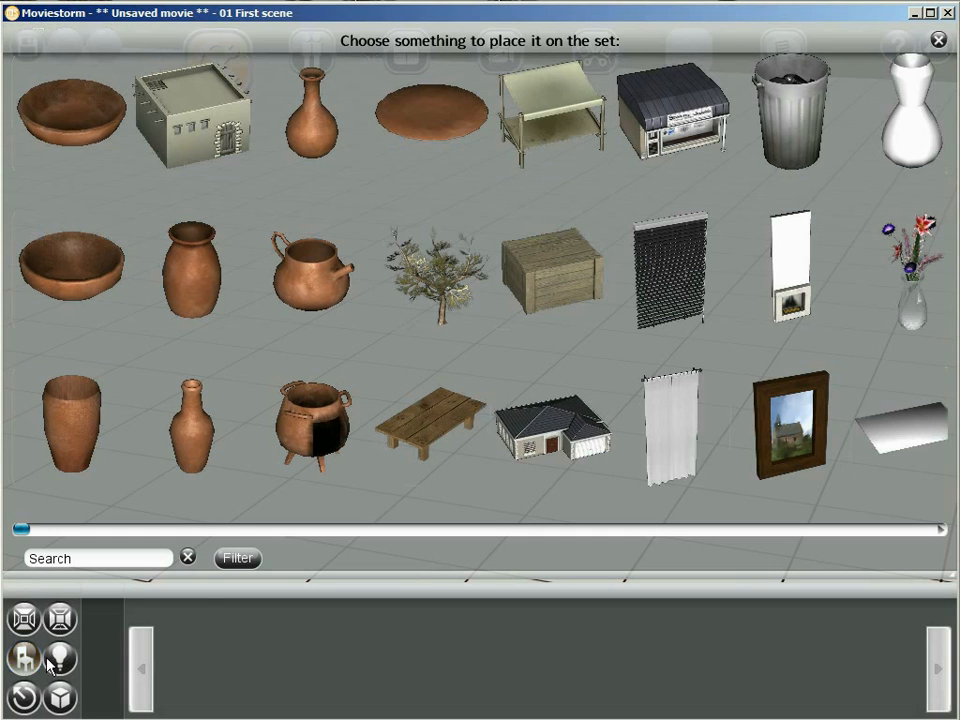
pyautogui.click(240, 570)
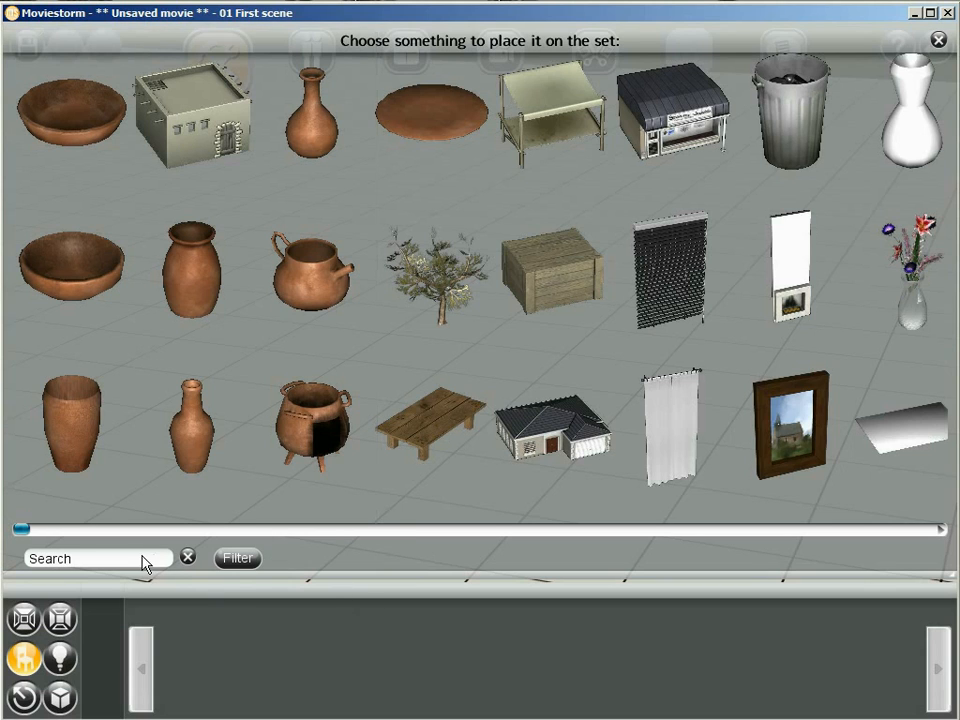
pyautogui.click(90, 562)
pyautogui.write('ba')
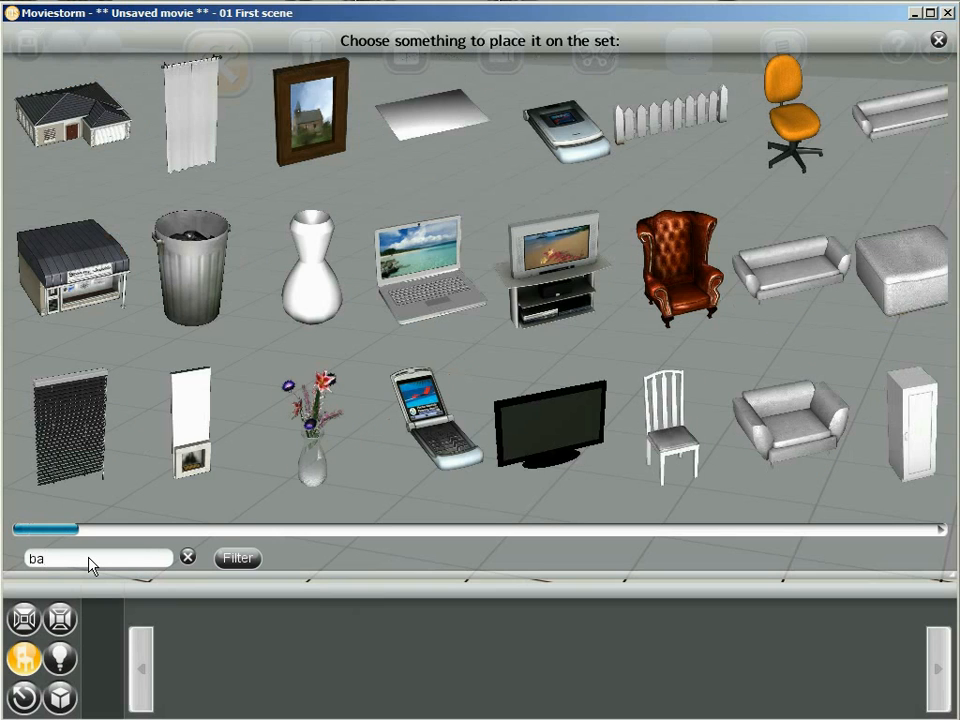
pyautogui.write('ll')
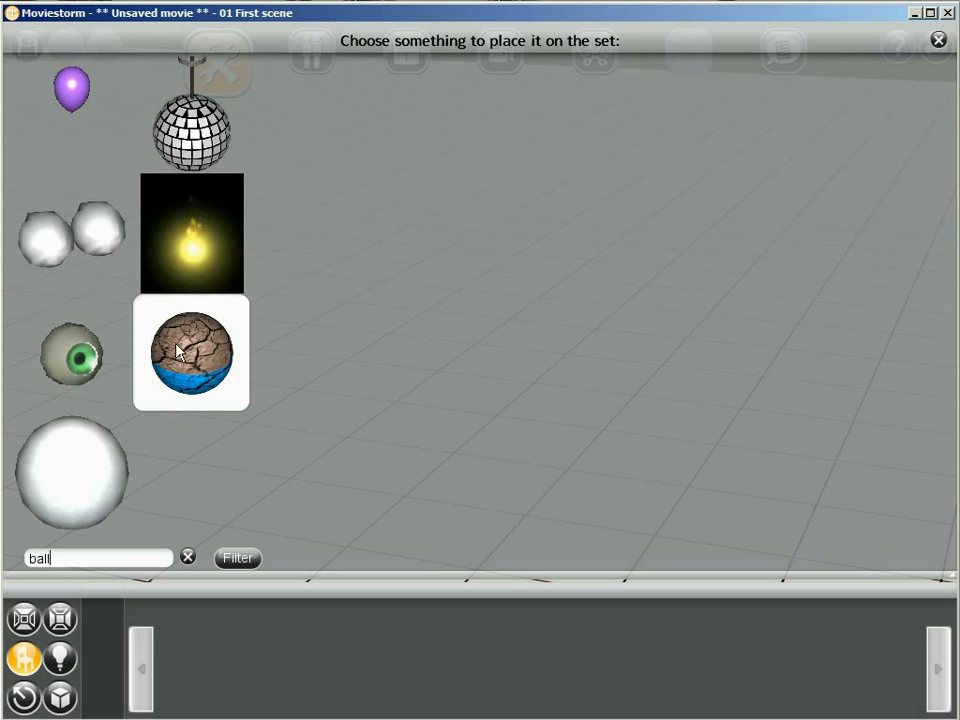
pyautogui.click(190, 363)
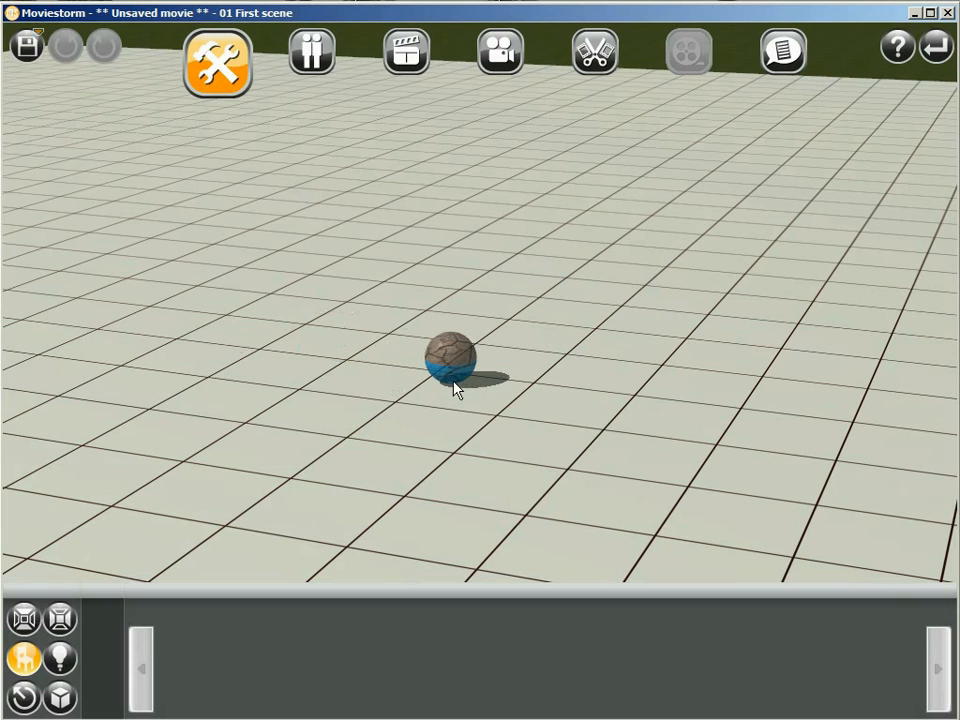
pyautogui.click(433, 388)
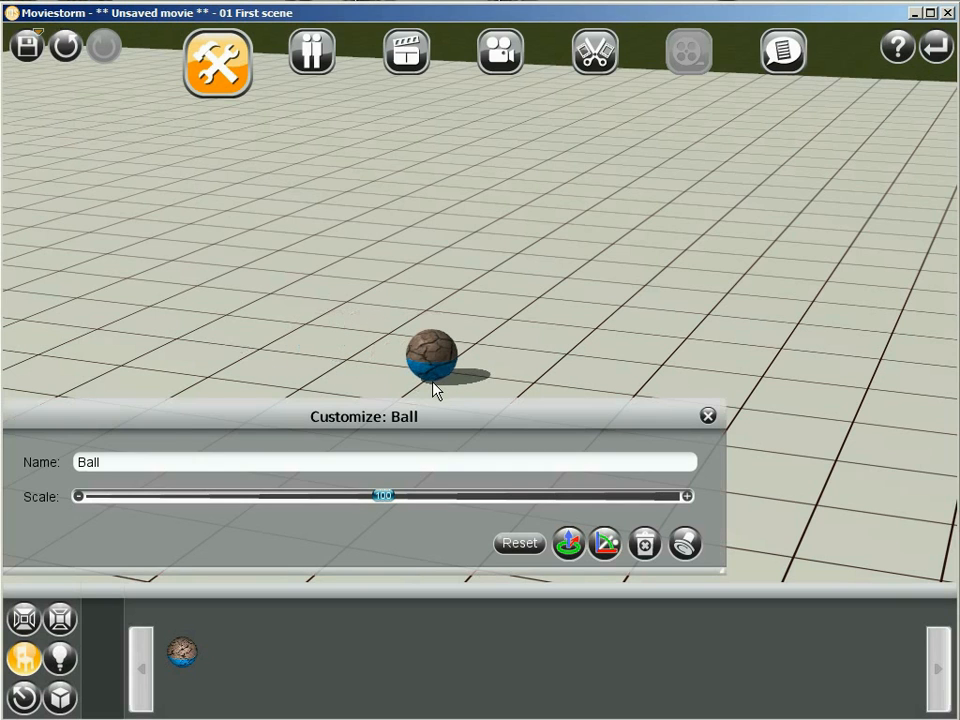
# - Scale the Ball prop up slightly and inspect it on the set from several distances and angles
pyautogui.scroll(5, 433, 388)
pyautogui.moveTo(433, 383); pyautogui.dragTo(572, 310)
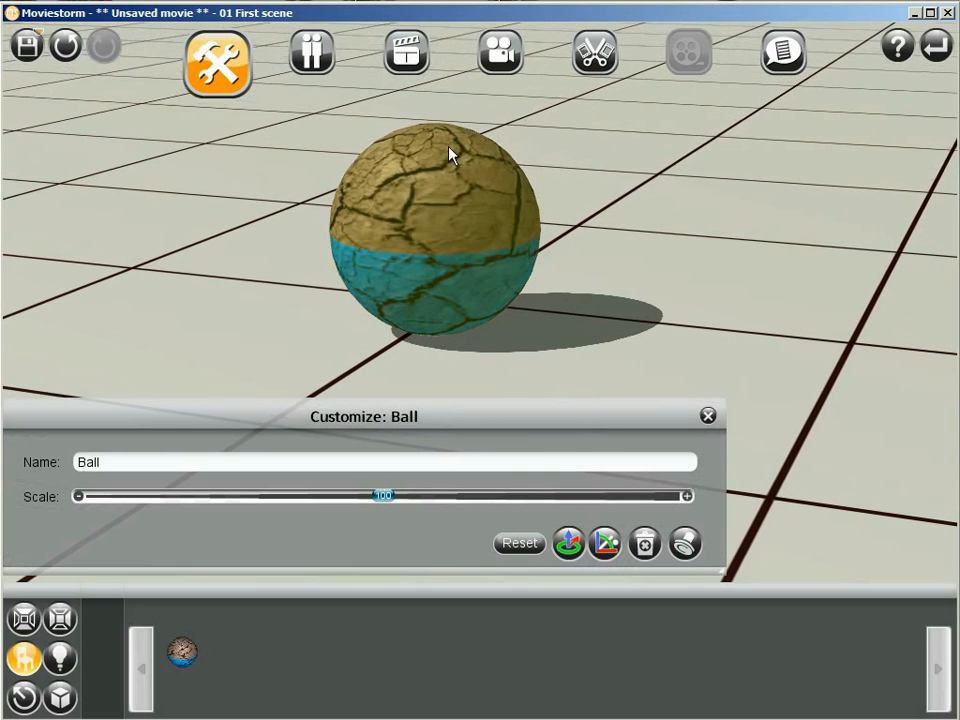
pyautogui.moveTo(388, 506); pyautogui.dragTo(413, 506)
pyautogui.moveTo(584, 320)
pyautogui.mouseDown(button='right')
pyautogui.moveTo(547, 339)
pyautogui.moveTo(570, 335)
pyautogui.mouseUp(button='right')
pyautogui.scroll(-5, 570, 335)
pyautogui.moveTo(575, 341); pyautogui.dragTo(465, 319)
pyautogui.moveTo(481, 425); pyautogui.dragTo(475, 396, button='right')
pyautogui.moveTo(490, 381); pyautogui.dragTo(499, 410)
pyautogui.moveTo(506, 367); pyautogui.dragTo(501, 396, button='right')
pyautogui.moveTo(501, 396); pyautogui.dragTo(522, 366)
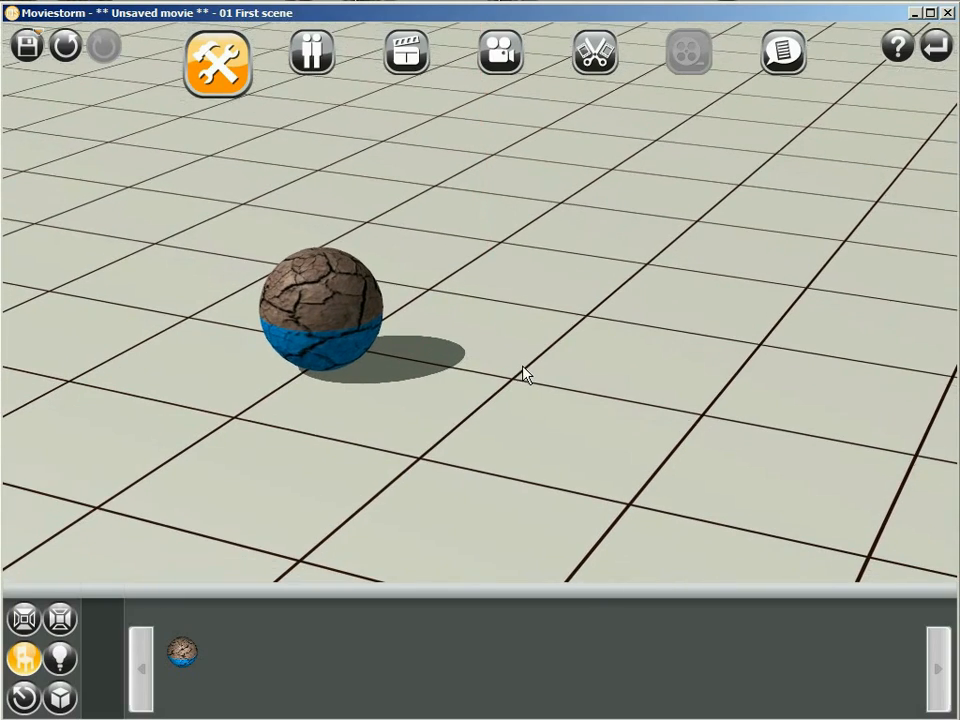
# - In the Director's View, give the ball a movement path about 2.4 seconds long across the floor and play it from the start
pyautogui.click(421, 65)
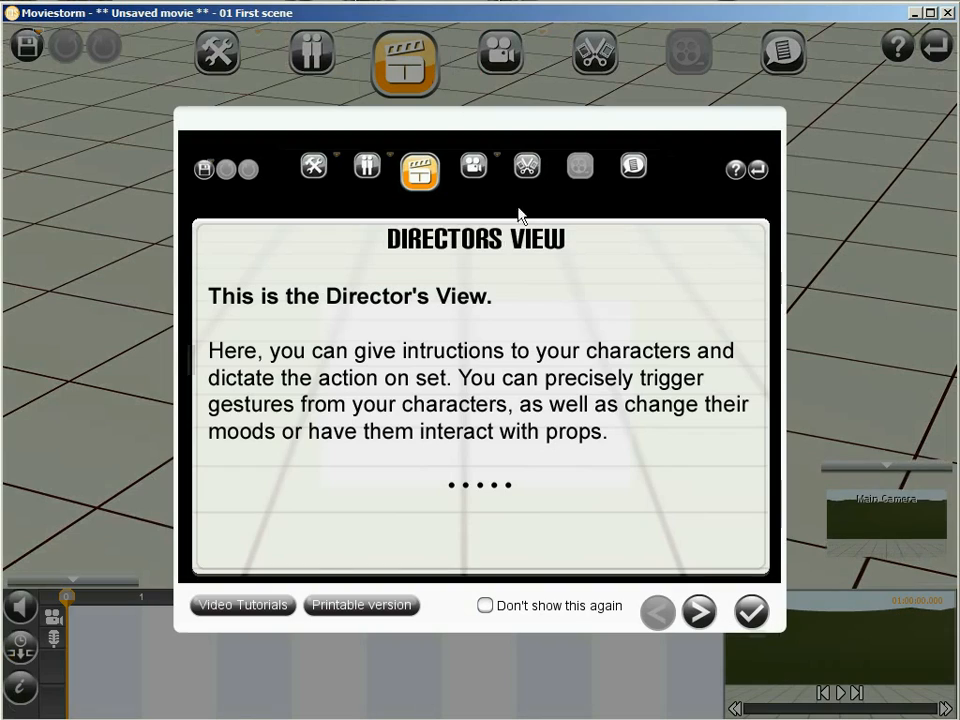
pyautogui.click(751, 610)
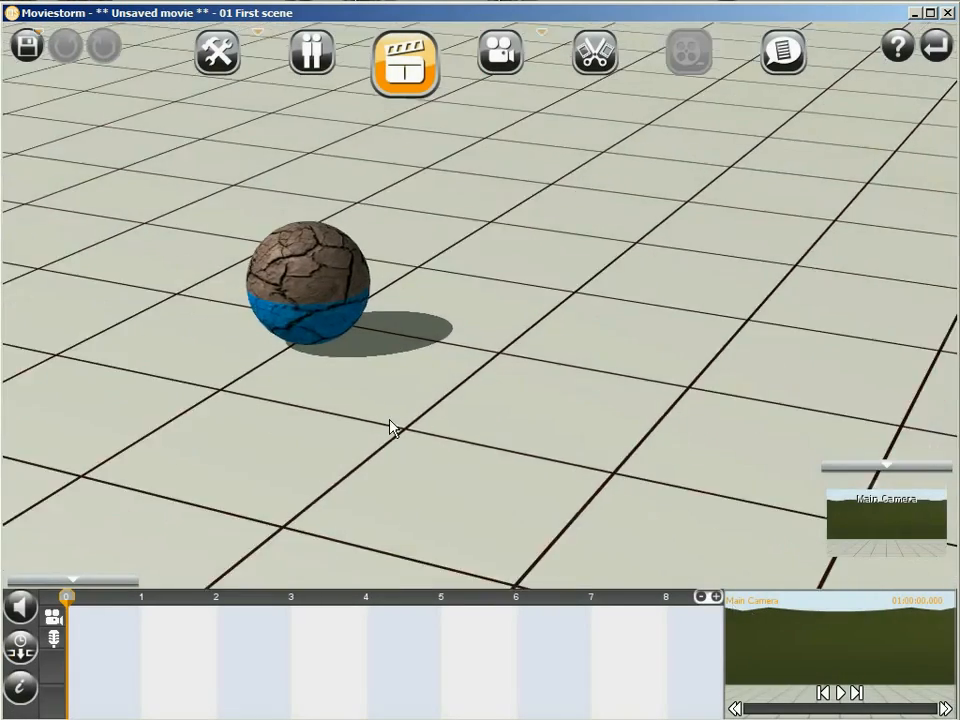
pyautogui.moveTo(368, 315); pyautogui.dragTo(649, 369)
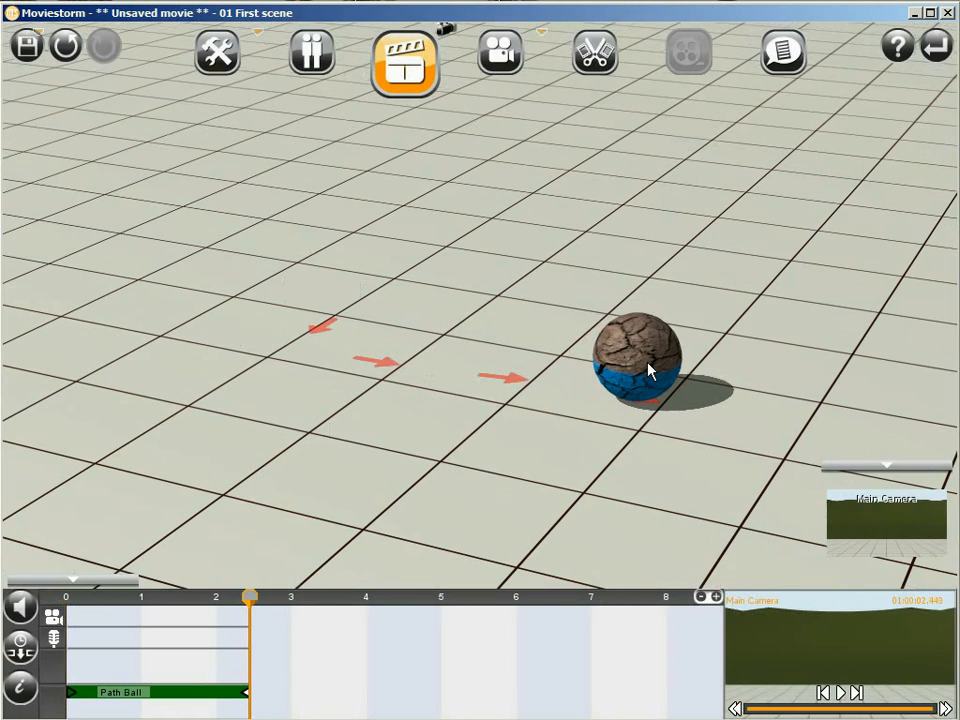
pyautogui.click(822, 692)
pyautogui.click(840, 700)
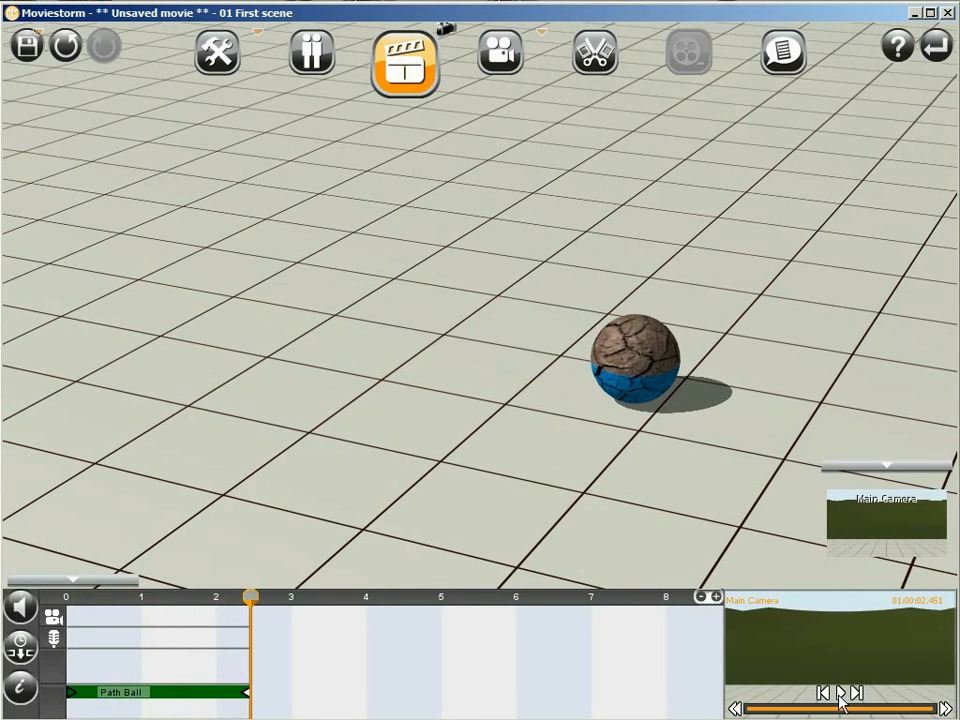
pyautogui.moveTo(578, 430); pyautogui.dragTo(547, 424, button='right')
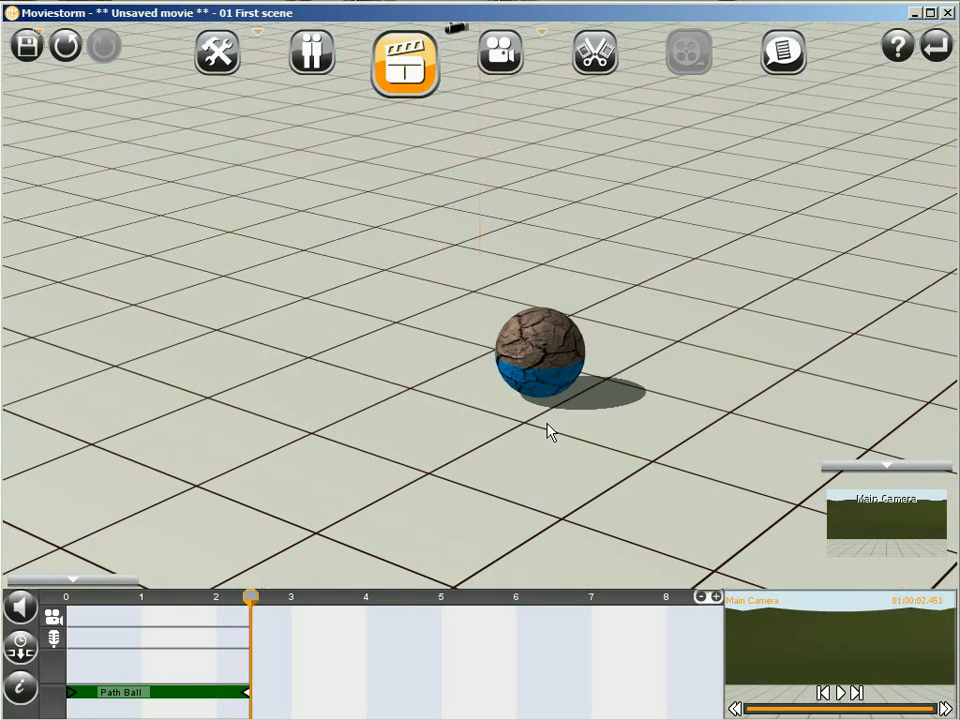